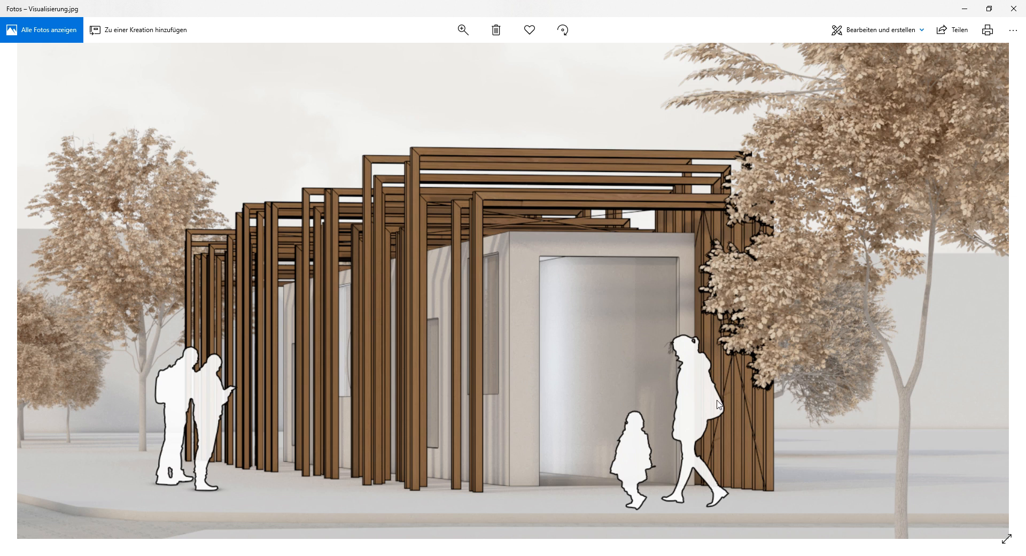
Close the image viewer and file window, then set the existing definition's Series step slider to about 25
click(964, 9)
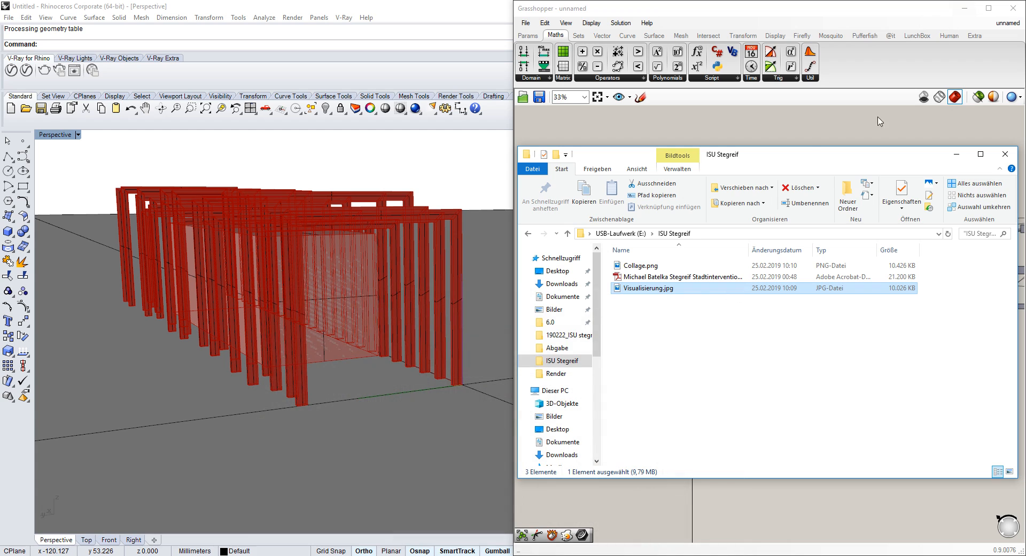
click(957, 155)
scroll(895, 239, up, 6)
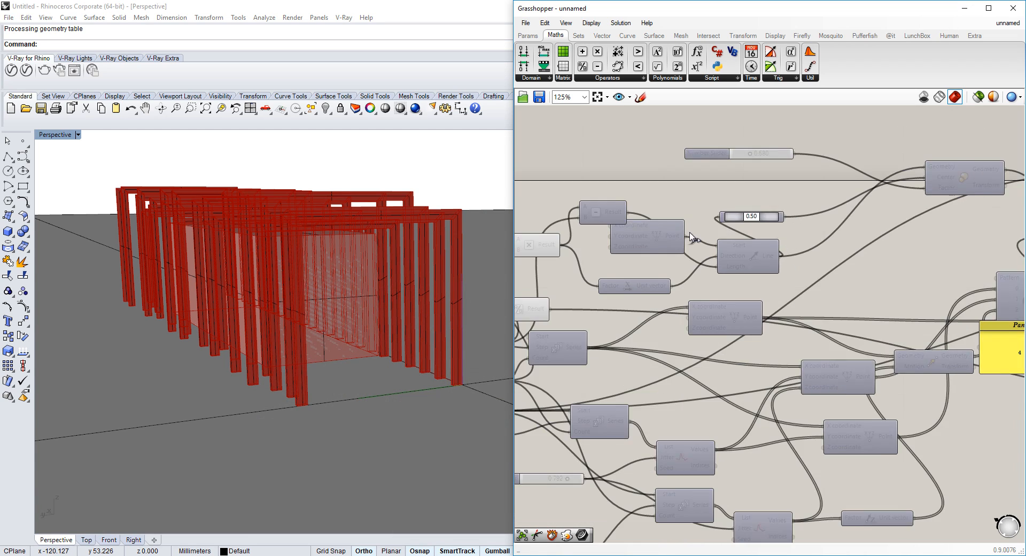
right_drag(895, 240, 800, 252)
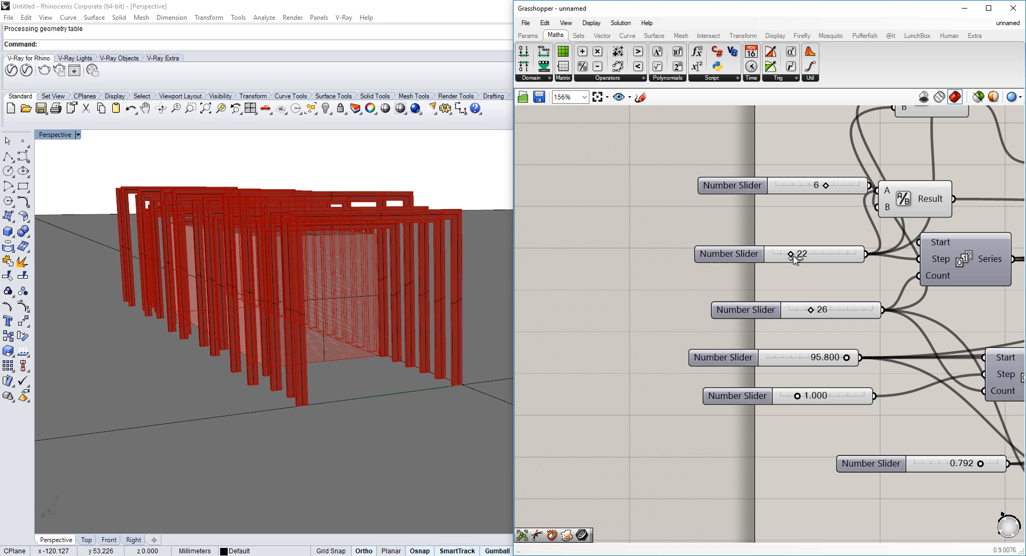
drag(804, 257, 806, 256)
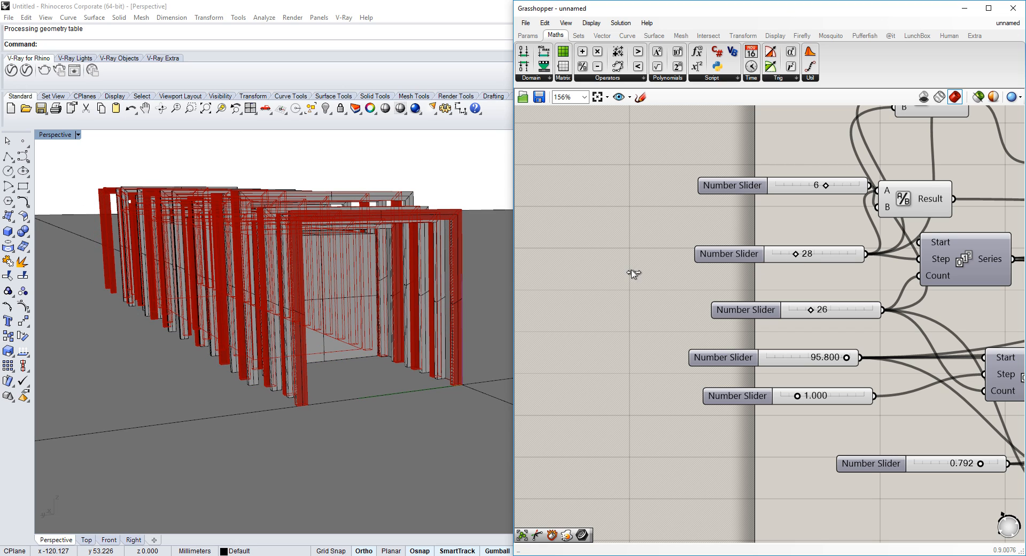
Select all objects in the Rhino viewport with SelAll and delete them
click(434, 156)
text(SelAll)
key(Return)
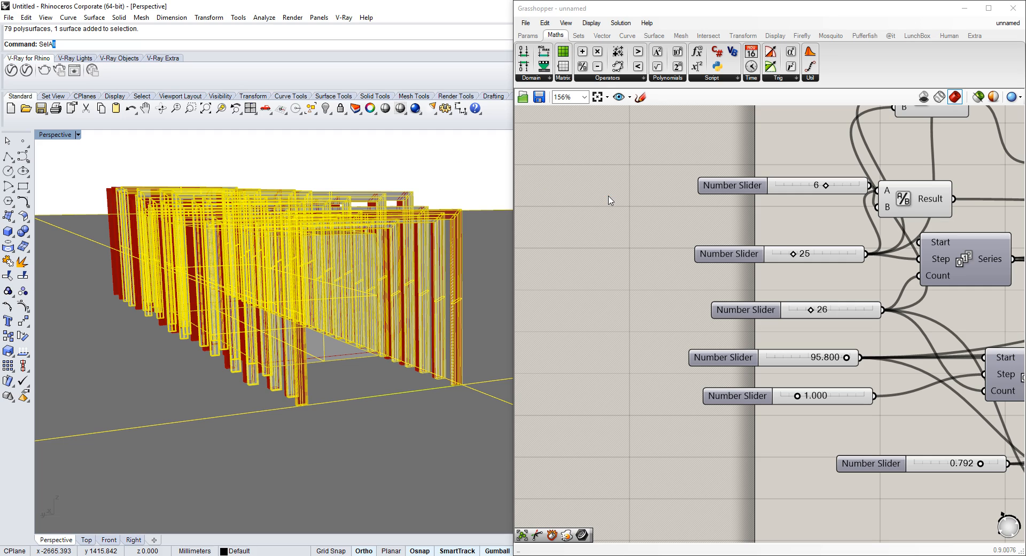
key(Delete)
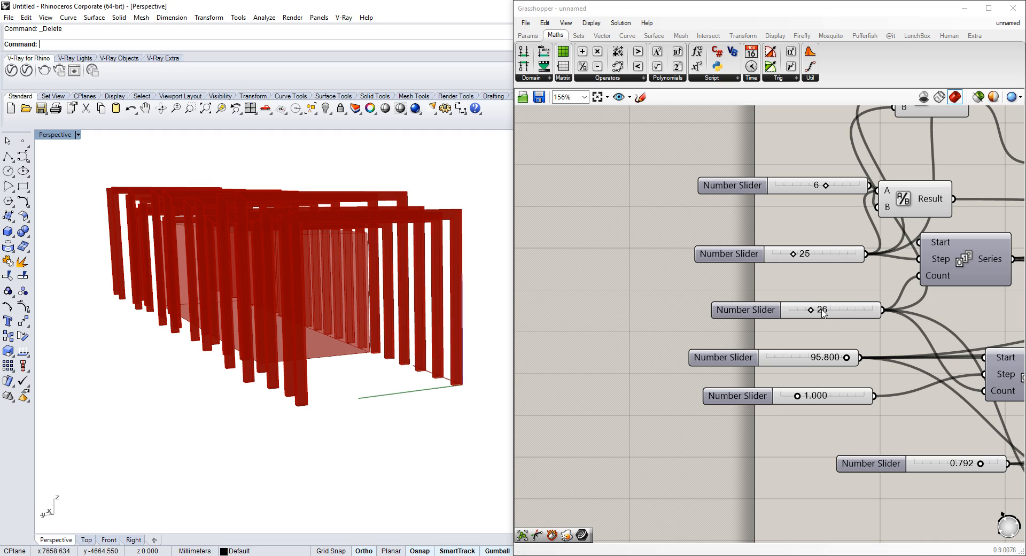
Start a new, empty Grasshopper document
mouse_move(845, 361)
mouse_down()
mouse_move(801, 368)
mouse_move(849, 361)
mouse_up()
click(335, 338)
right_drag(335, 338, 316, 342)
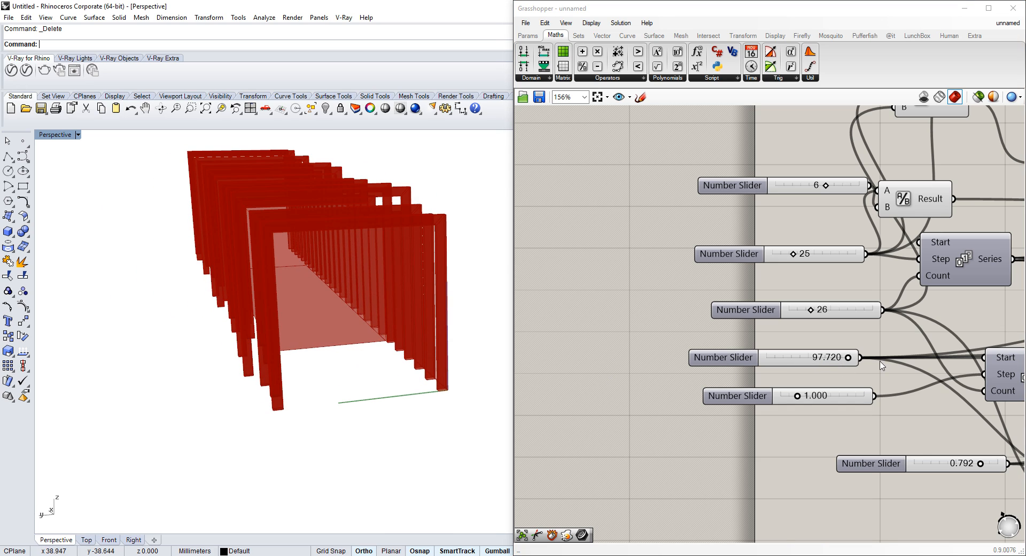
scroll(893, 299, down, 2)
click(526, 24)
click(527, 35)
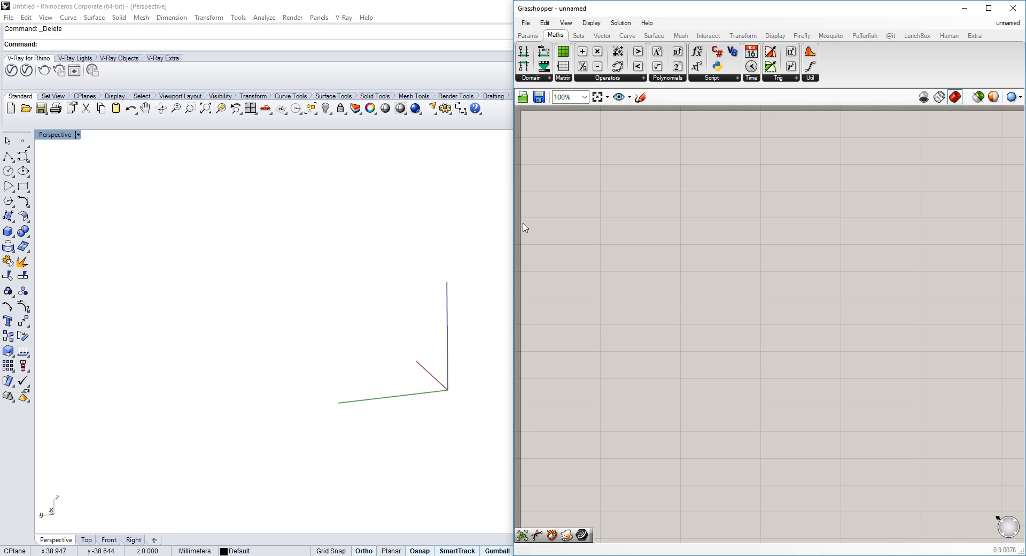
Add a Construct Point component to the canvas
double_click(704, 207)
text(construct)
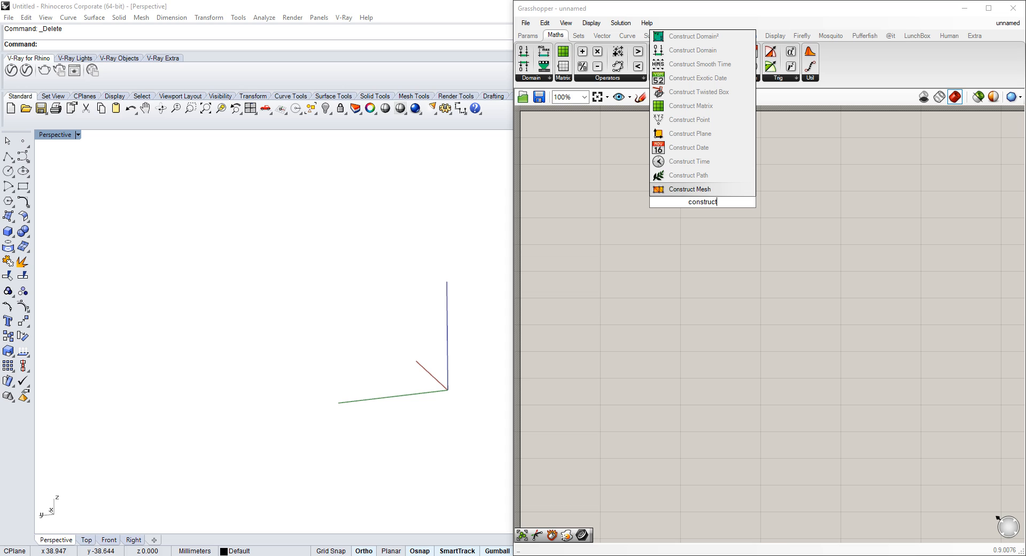
click(700, 119)
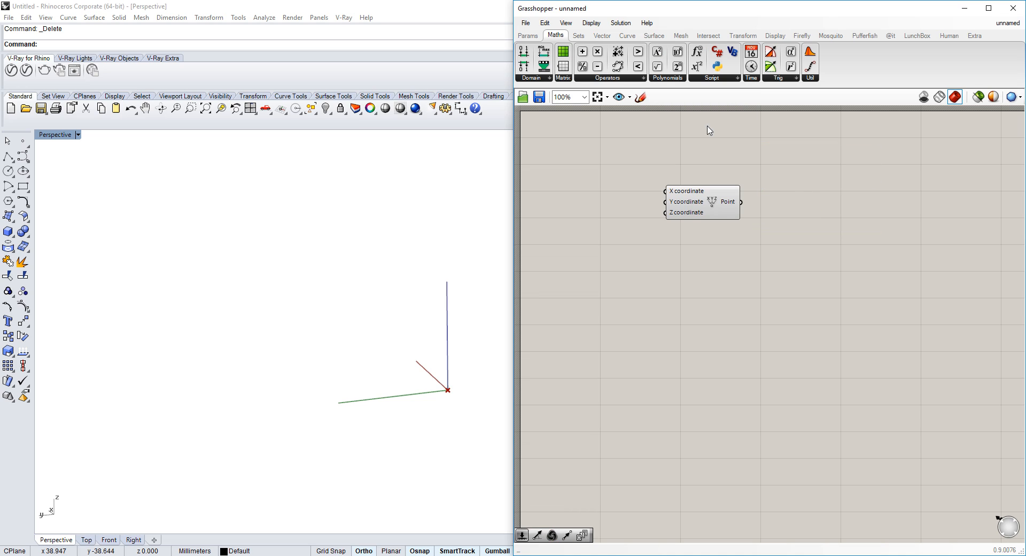
Add a Series component below the point component
double_click(615, 240)
text(ser)
click(609, 230)
scroll(606, 236, up, 3)
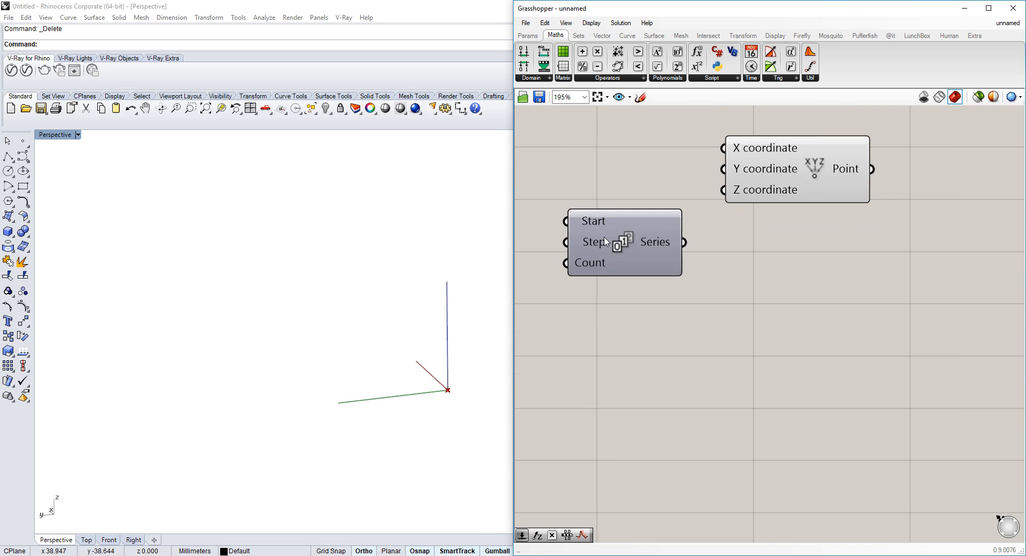
Move the Series component and add a number slider with value 22 next to it
right_drag(606, 236, 719, 232)
double_click(613, 251)
text(22)
click(604, 238)
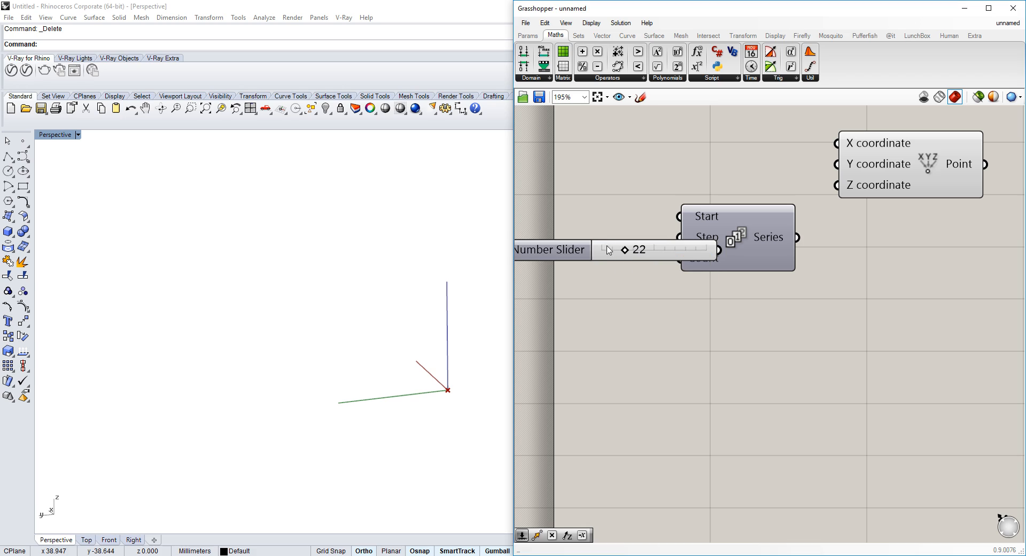
Duplicate the 22 slider and wire the two sliders into the Series Step and Count inputs
drag(582, 252, 593, 312)
mouse_move(720, 242)
mouse_down()
mouse_move(766, 254)
mouse_move(726, 251)
mouse_up()
drag(726, 270, 708, 331)
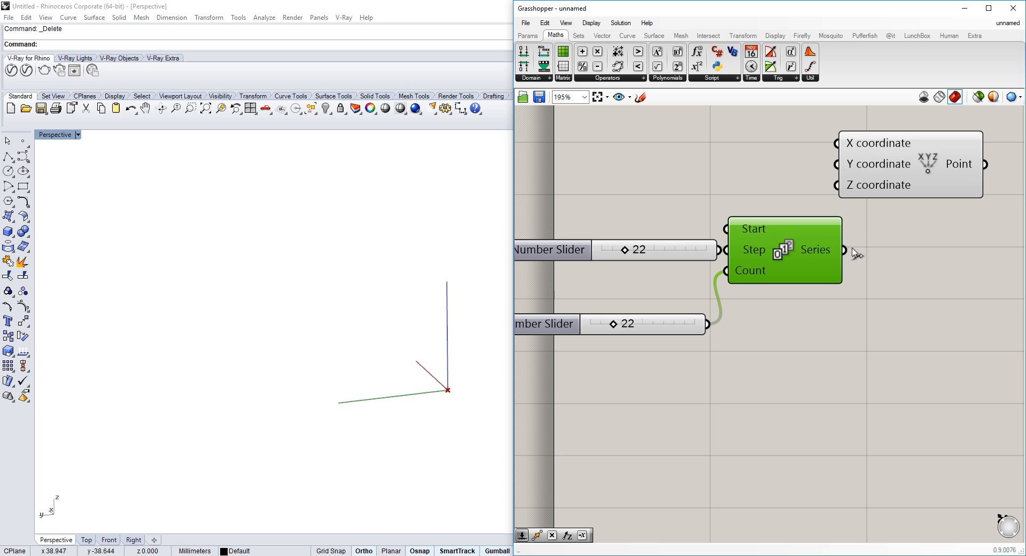
Connect the Series output to the Construct Point X and Y coordinate inputs
drag(854, 253, 838, 143)
click(910, 174)
scroll(817, 237, down, 3)
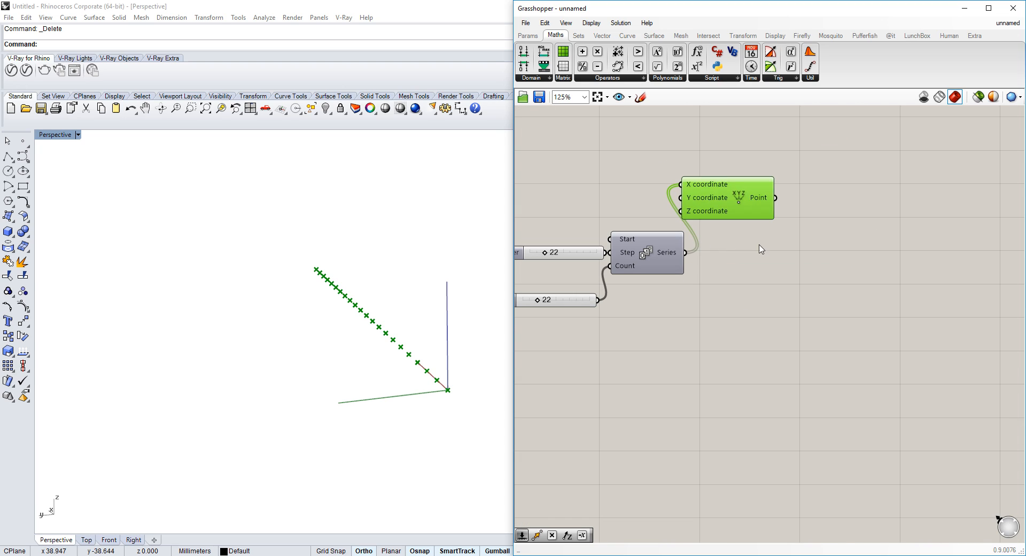
Duplicate the Construct Point component and connect the Series output to the copy's X coordinate
double_click(848, 280)
key(Escape)
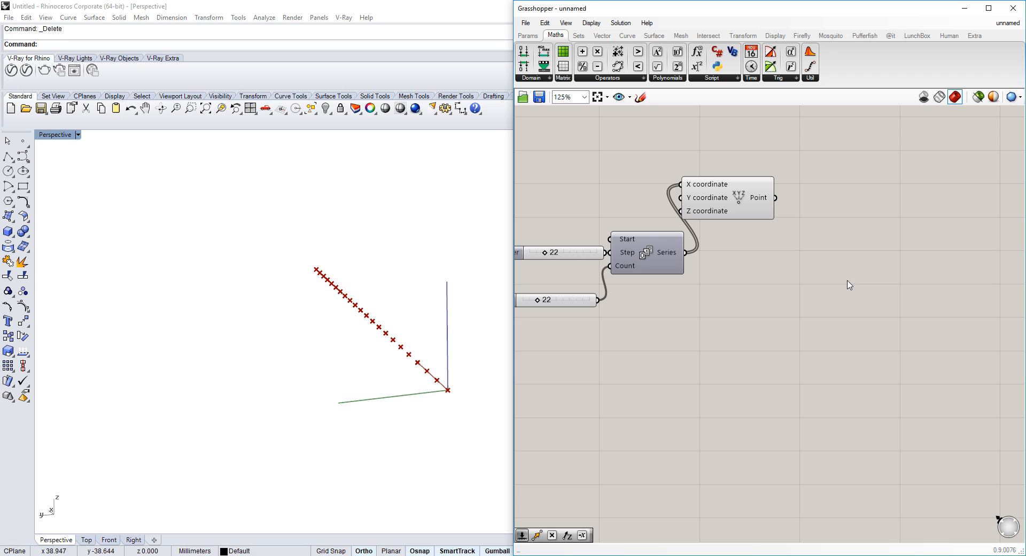
click(754, 186)
key(ctrl+c)
key(ctrl+v)
drag(742, 195, 885, 284)
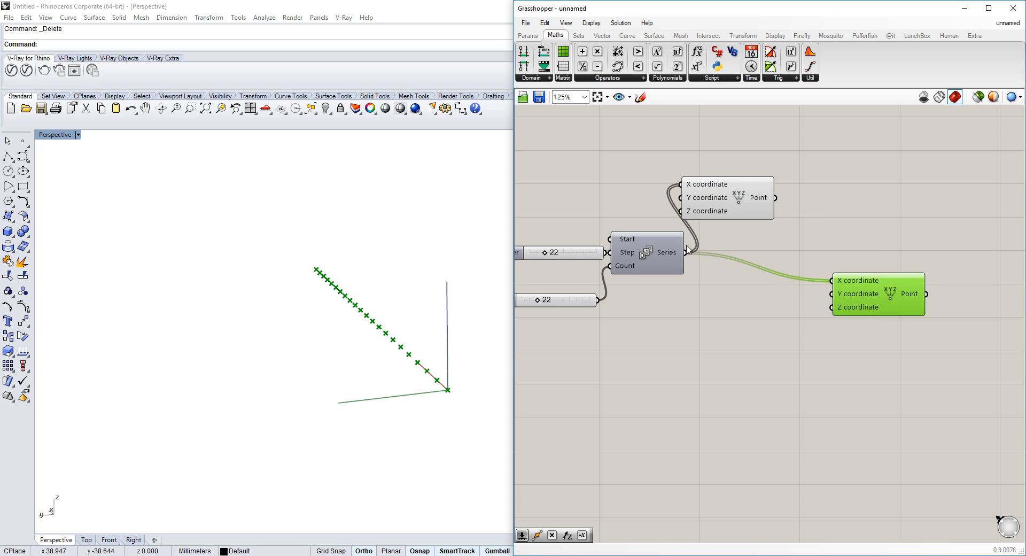
right_drag(732, 330, 780, 288)
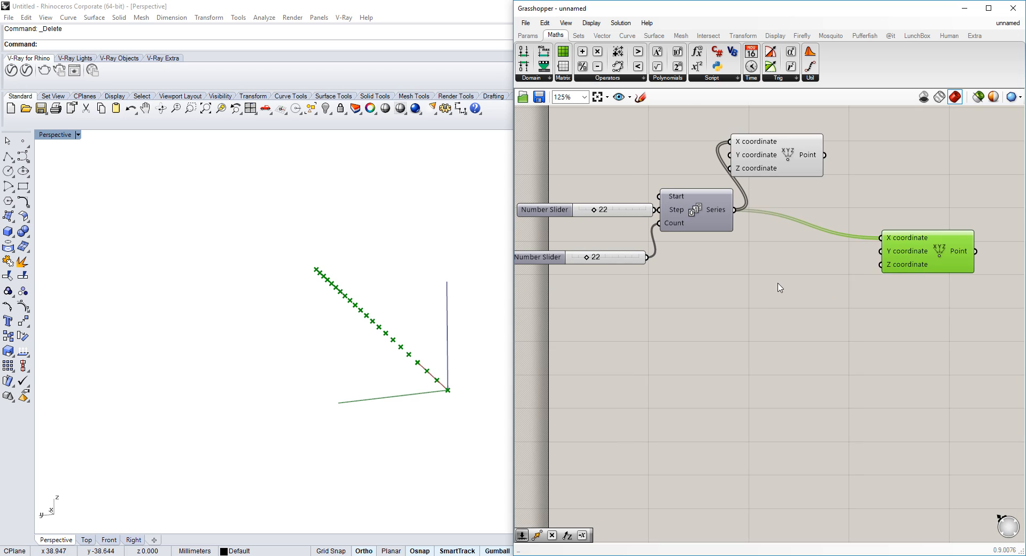
Duplicate the Series component and connect its output to the second point's Y coordinate
click(675, 209)
key(ctrl+c)
key(ctrl+v)
drag(716, 219, 881, 251)
drag(704, 345, 743, 332)
Copy number sliders and wire them with value 2 into the new Series component's inputs
click(627, 209)
key(ctrl+c)
key(ctrl+v)
drag(628, 214, 704, 315)
drag(583, 361, 597, 315)
click(610, 350)
click(591, 366)
key(ctrl+c)
key(ctrl+v)
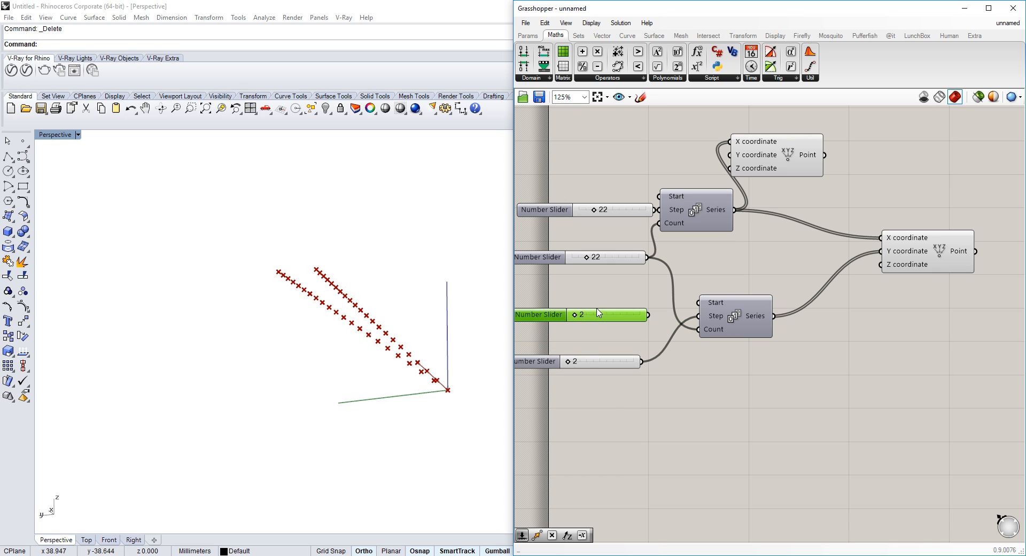
Set the second Series start slider to 63
drag(701, 303, 700, 303)
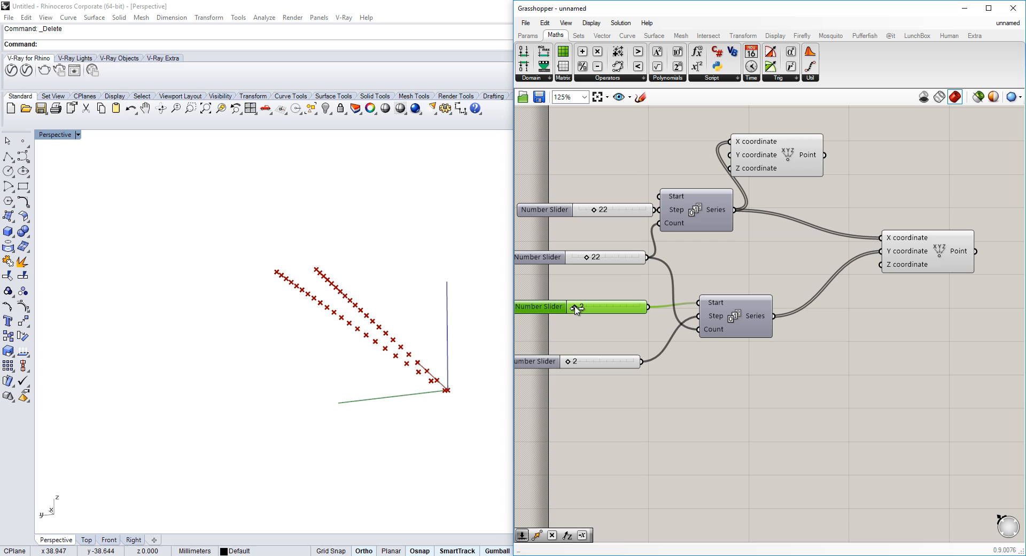
drag(577, 309, 618, 308)
right_drag(374, 358, 415, 315)
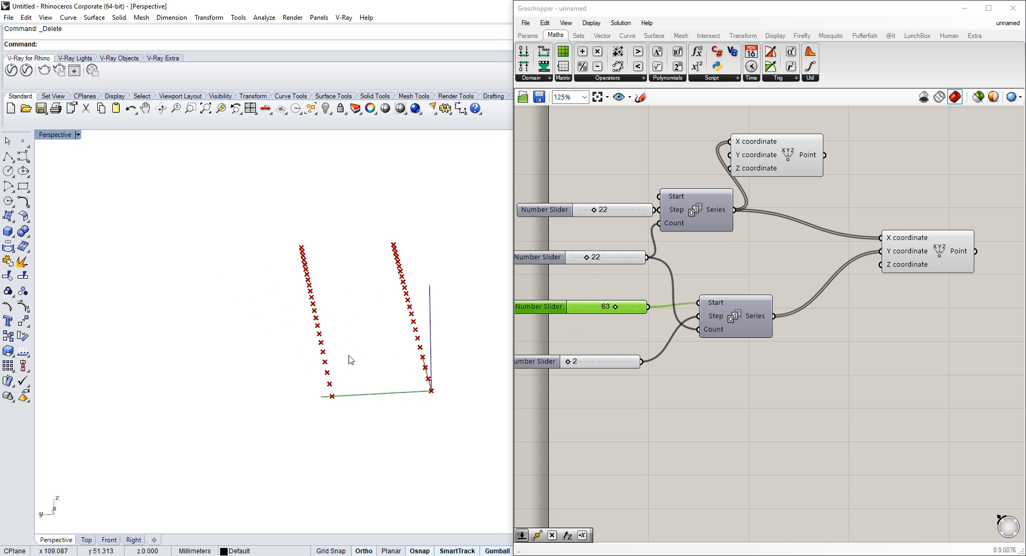
Add a Jitter component next to the second Construct Point
right_drag(893, 296, 865, 295)
click(629, 287)
right_drag(802, 283, 812, 281)
right_drag(966, 241, 776, 238)
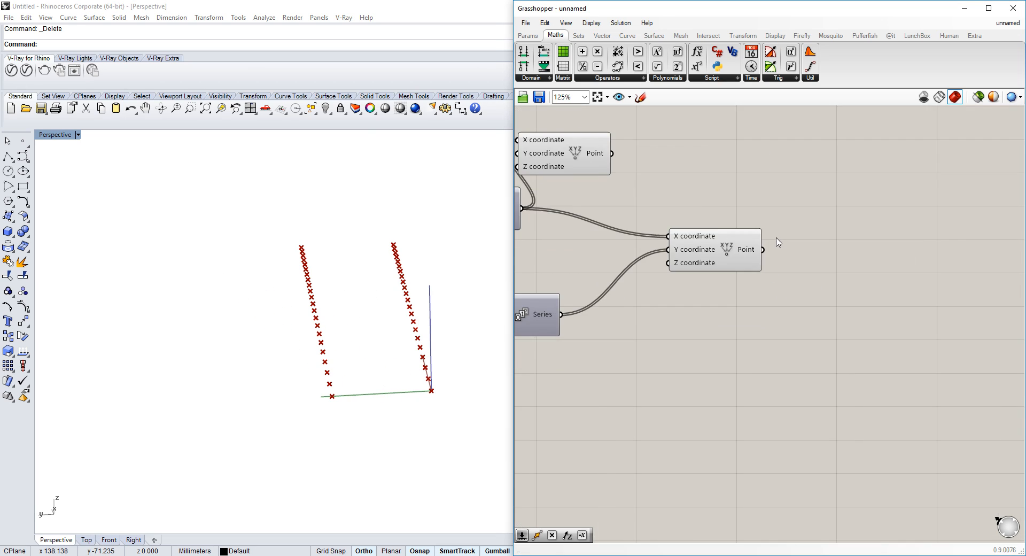
scroll(801, 238, up, 2)
double_click(800, 266)
text(jitter)
key(Return)
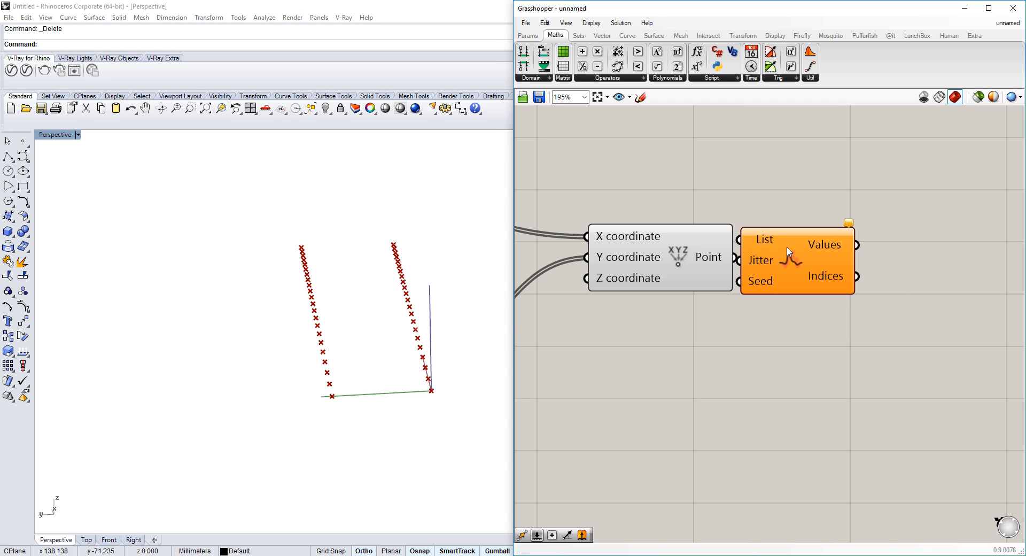
Add a panel containing 11 beside the Jitter component
scroll(679, 335, down, 4)
drag(657, 330, 660, 328)
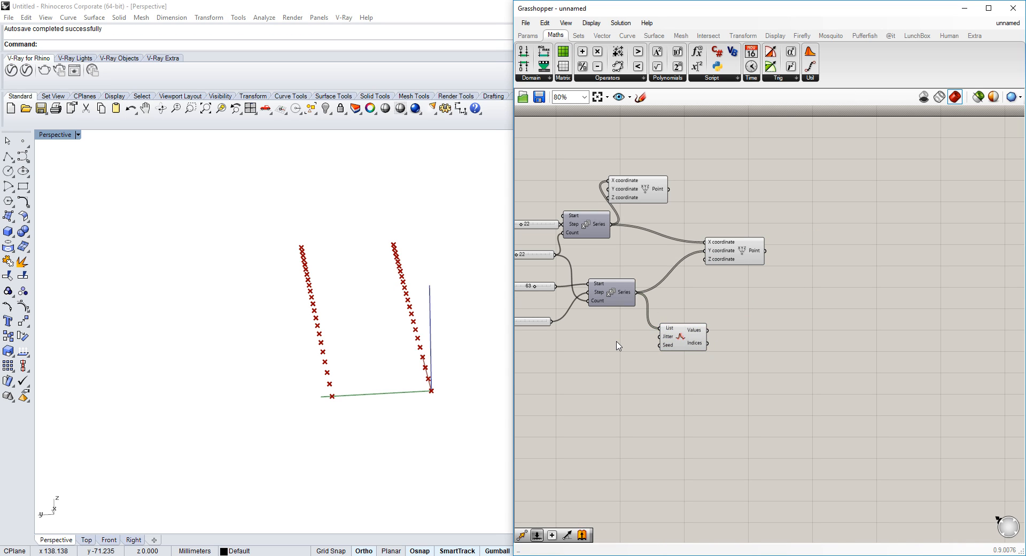
double_click(615, 341)
text(//11)
key(Return)
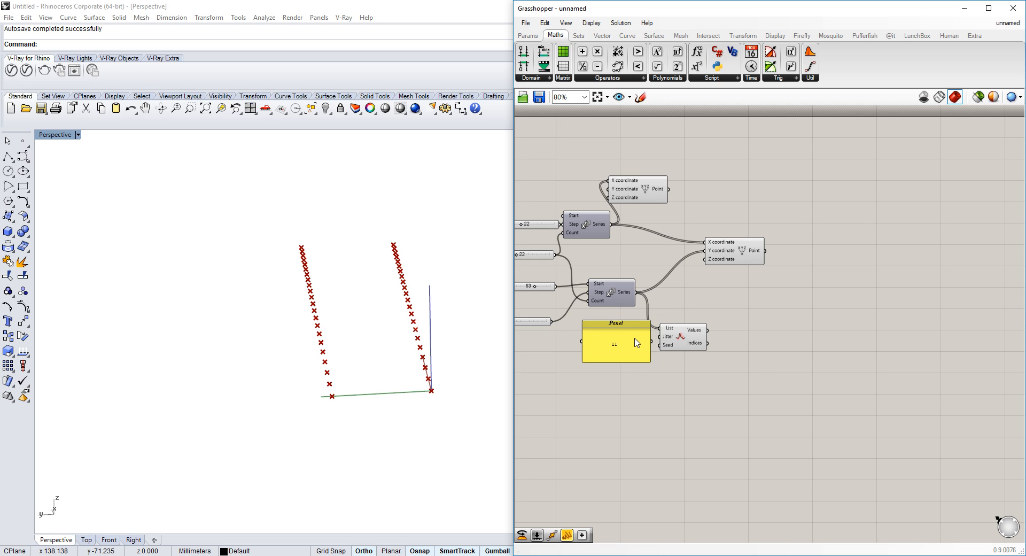
Add a number slider set to 1.000 below the Jitter component
double_click(616, 388)
text(1)
key(Return)
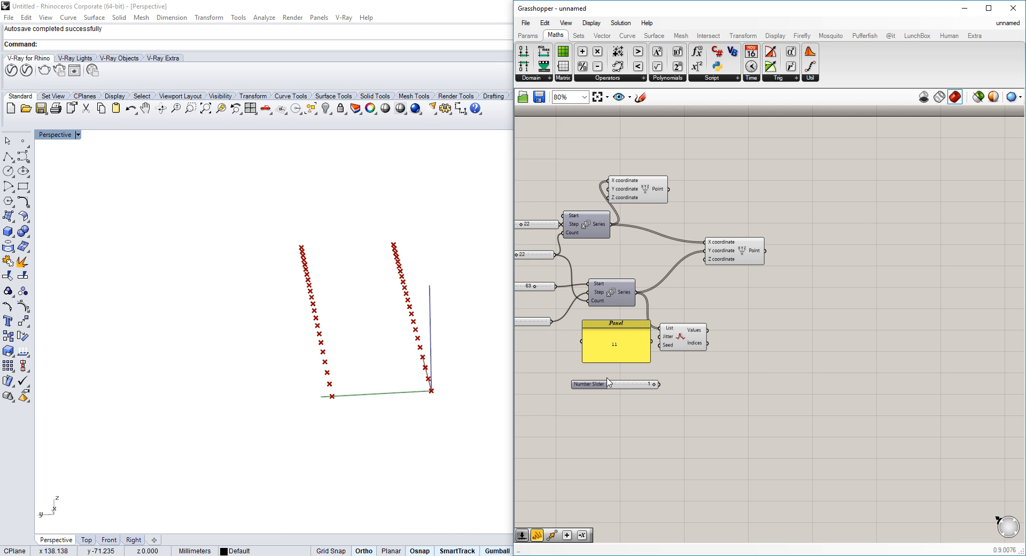
double_click(607, 386)
click(611, 490)
scroll(602, 307, up, 4)
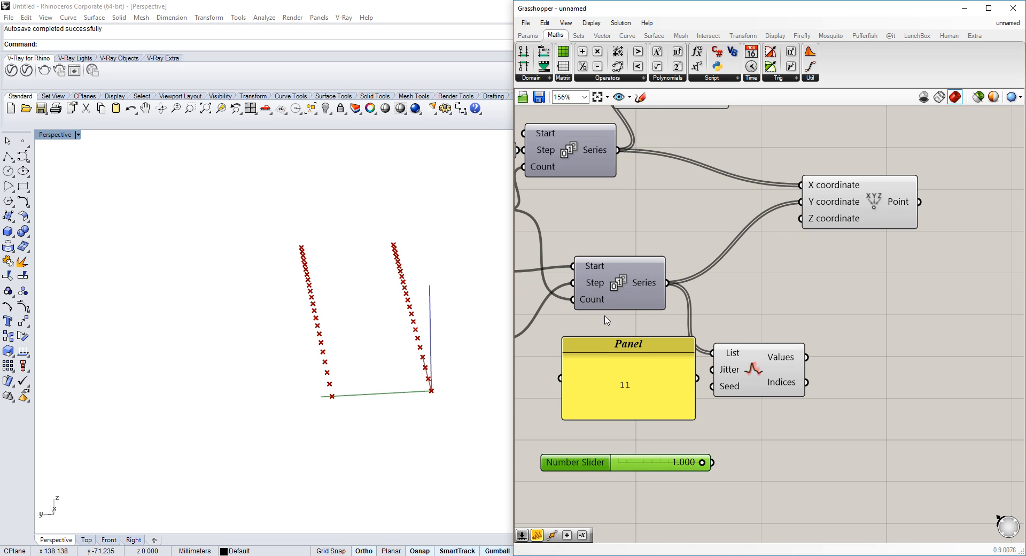
Delete the panel and wire the 1.000 slider into Jitter and Jitter's values into the second point's Y coordinate
key(Delete)
drag(713, 462, 712, 369)
drag(806, 357, 800, 202)
scroll(804, 276, down, 3)
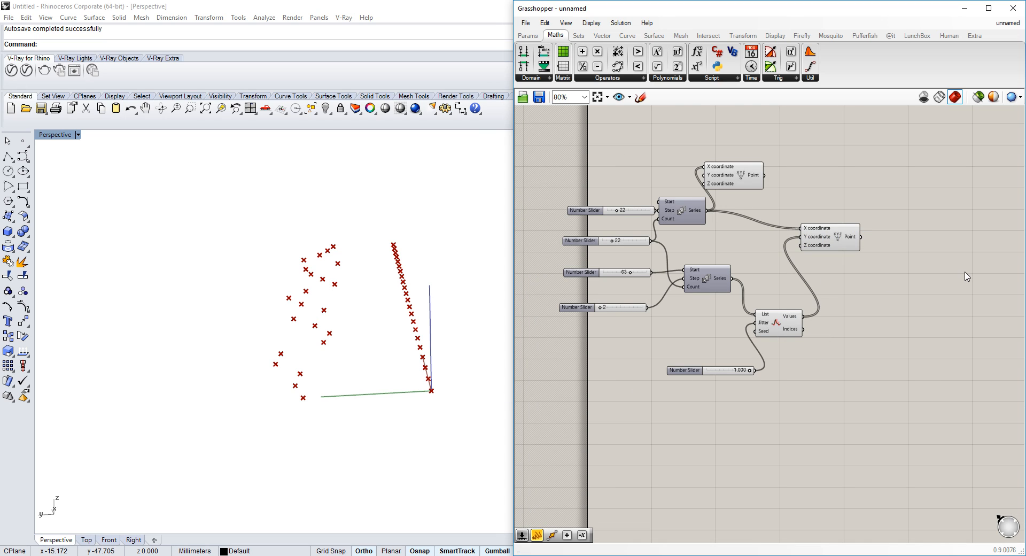
Add a Move component to the right of the points
right_drag(966, 277, 860, 295)
double_click(840, 258)
text(move)
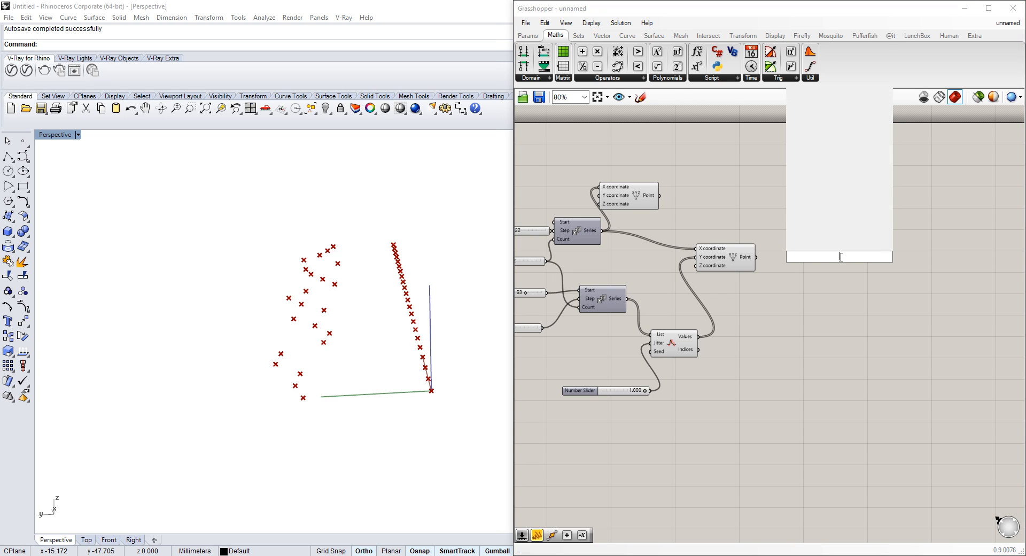
key(Return)
click(706, 313)
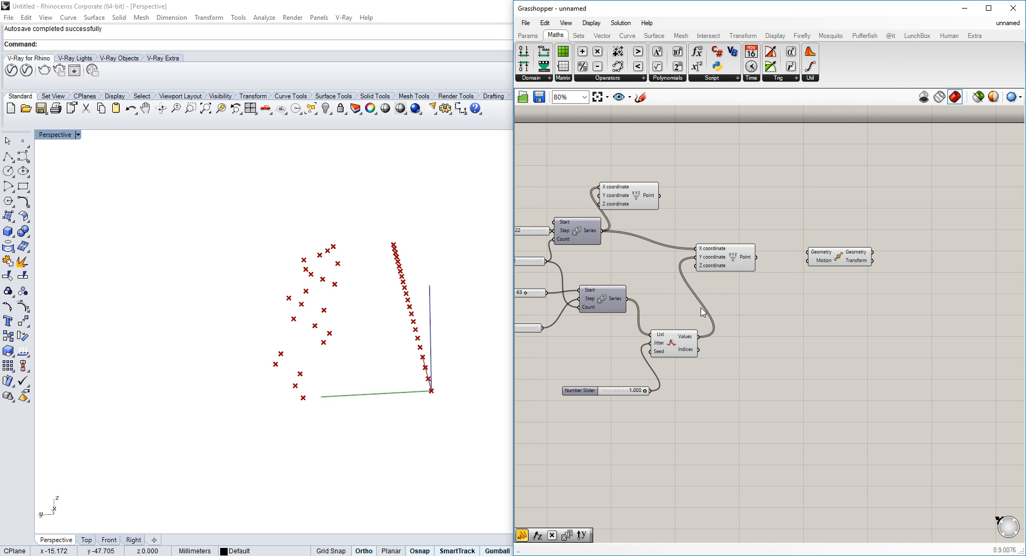
Duplicate the second Series component together with its slider connections
scroll(689, 288, up, 2)
right_drag(736, 249, 715, 256)
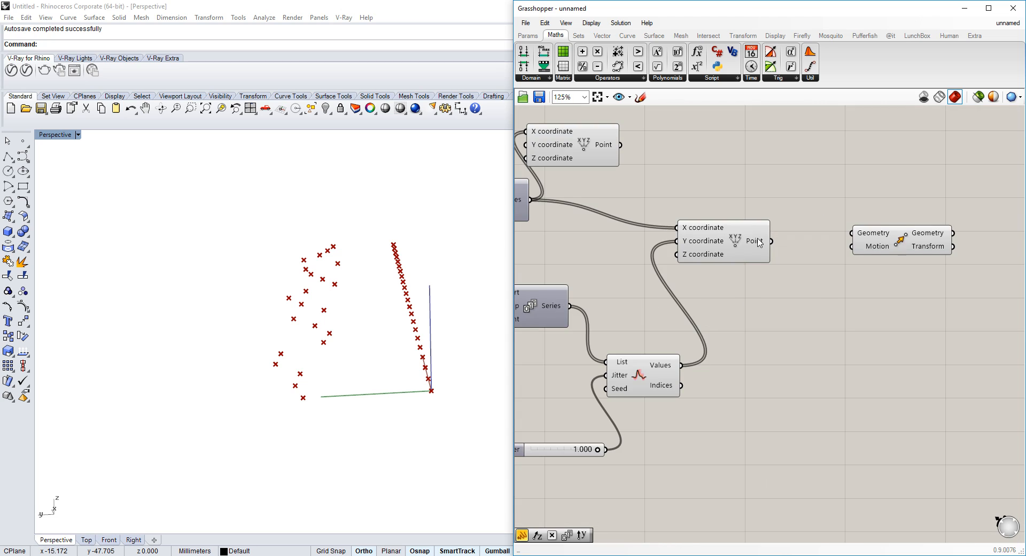
click(756, 241)
click(768, 245)
drag(779, 240, 882, 226)
right_drag(598, 325, 688, 276)
alt+drag(633, 270, 843, 296)
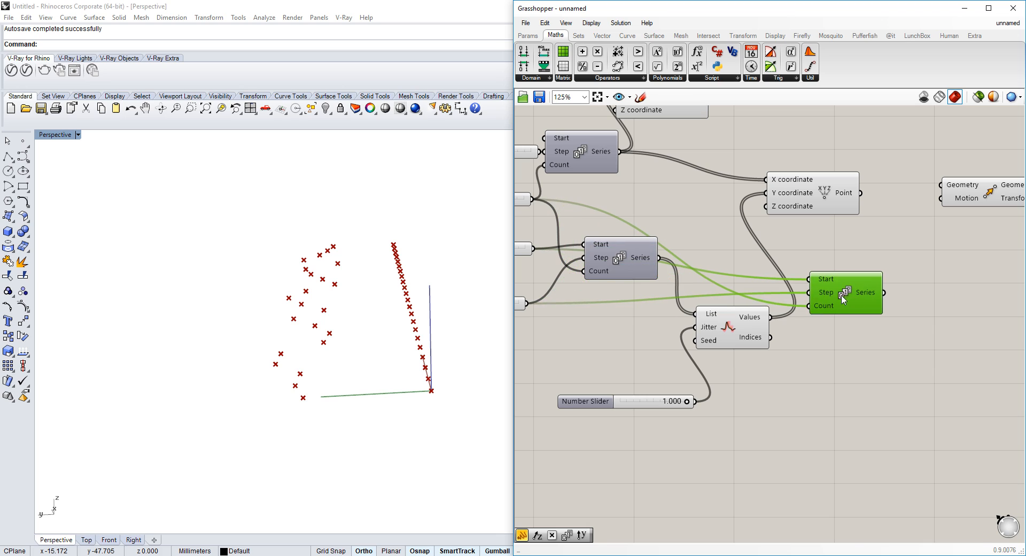
Feed copies of the 63 and 2 sliders into the inputs of the duplicated Series component
scroll(860, 293, down, 2)
scroll(663, 247, up, 1)
right_drag(799, 268, 788, 264)
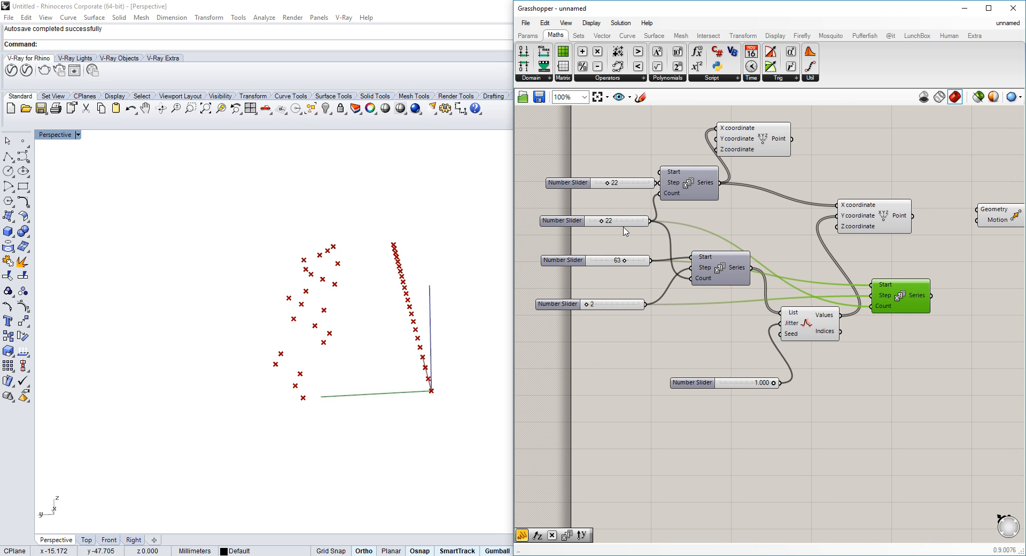
click(638, 262)
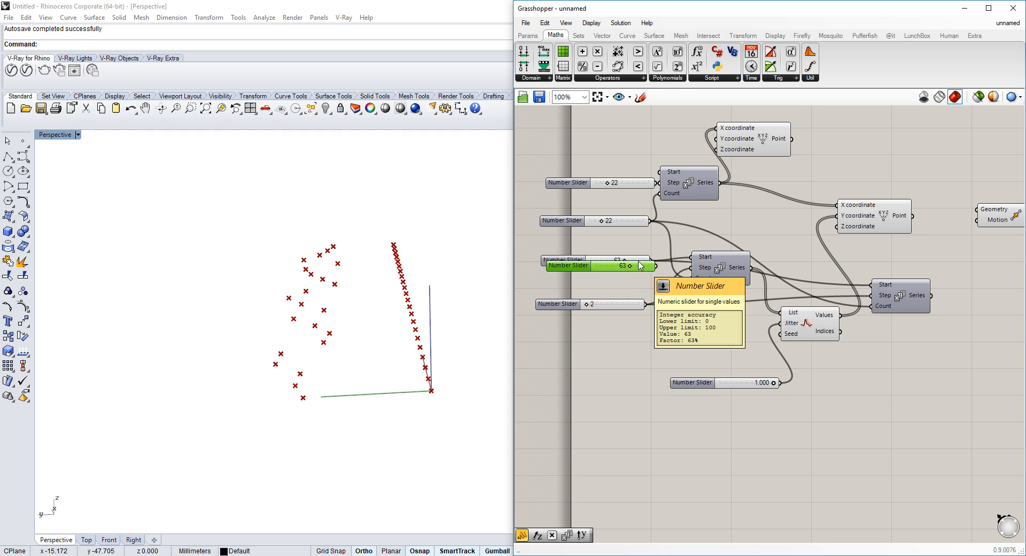
alt+drag(640, 266, 873, 286)
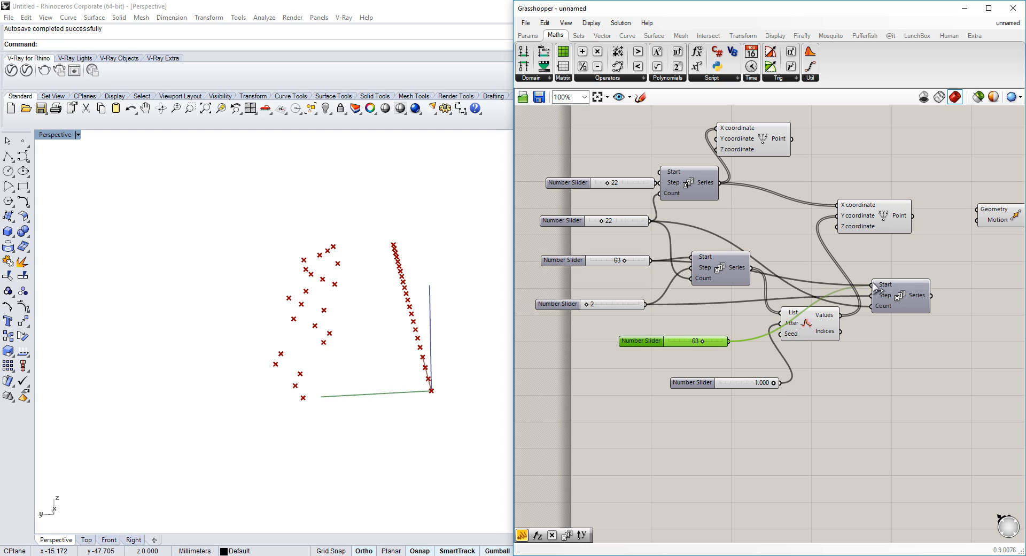
click(614, 306)
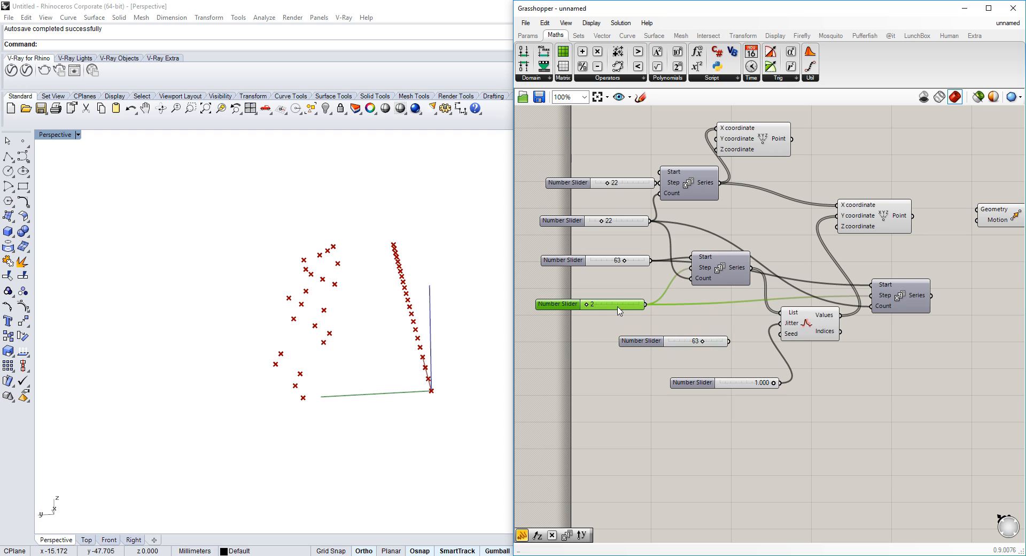
alt+drag(618, 311, 876, 298)
right_drag(889, 282, 859, 284)
key(ctrl+z)
Insert a Unit Z vector driven by the new Series and wire it into the Move component's motion
drag(875, 303, 917, 229)
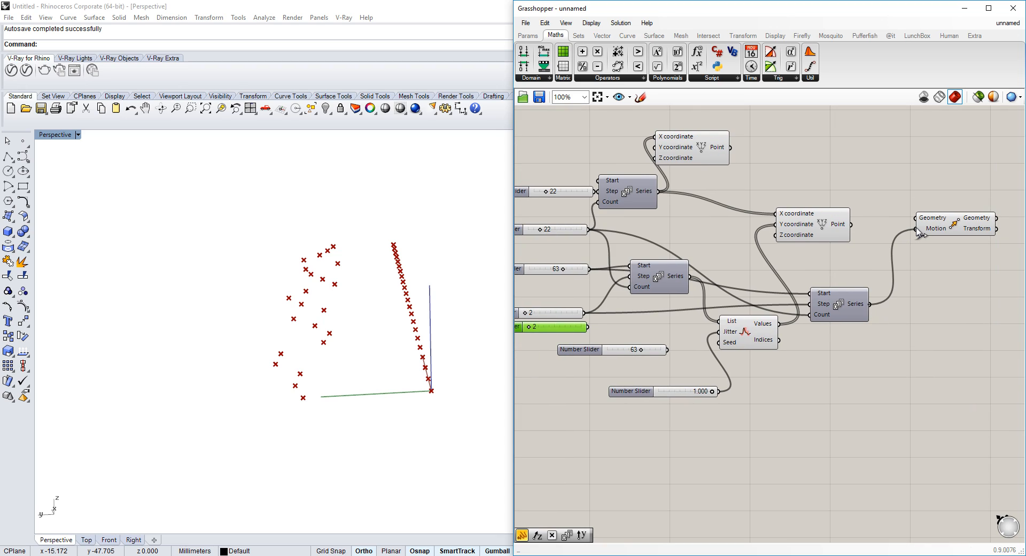
double_click(899, 303)
text(z)
click(905, 294)
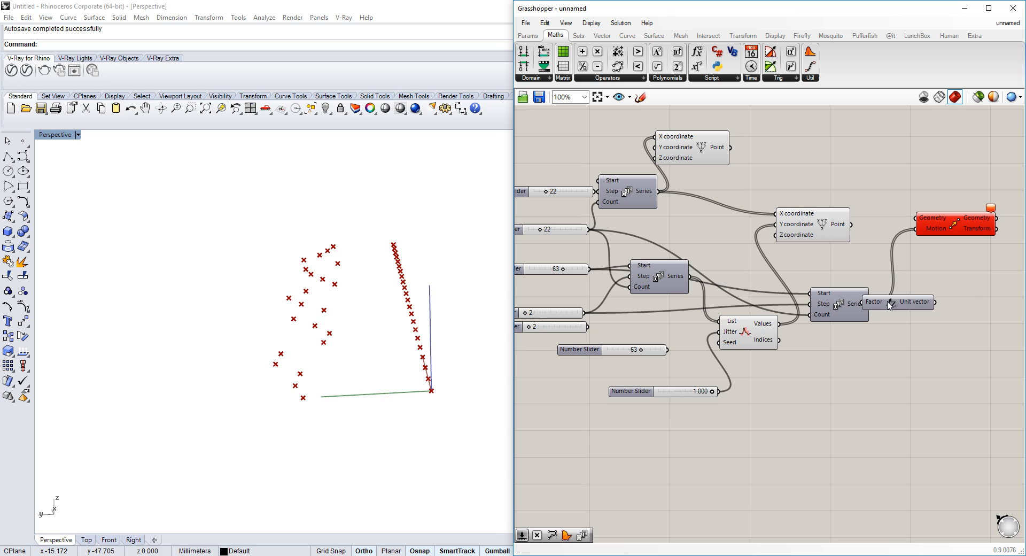
drag(890, 305, 836, 227)
click(832, 224)
Wire the second point into Move and add a second Move for the first point using the same Z vector
right_drag(331, 319, 343, 306)
right_drag(776, 192, 644, 250)
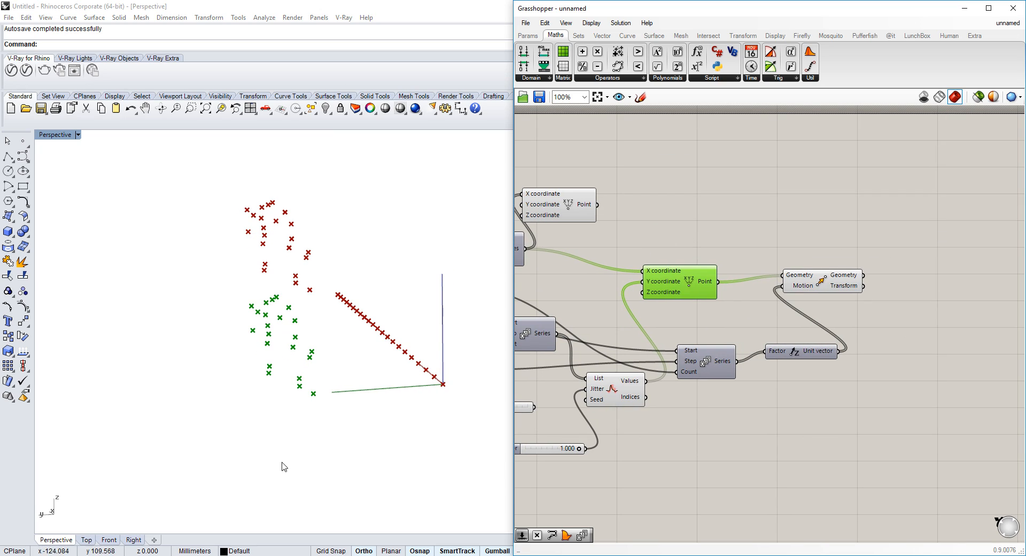
click(826, 280)
alt+drag(825, 280, 596, 204)
click(798, 194)
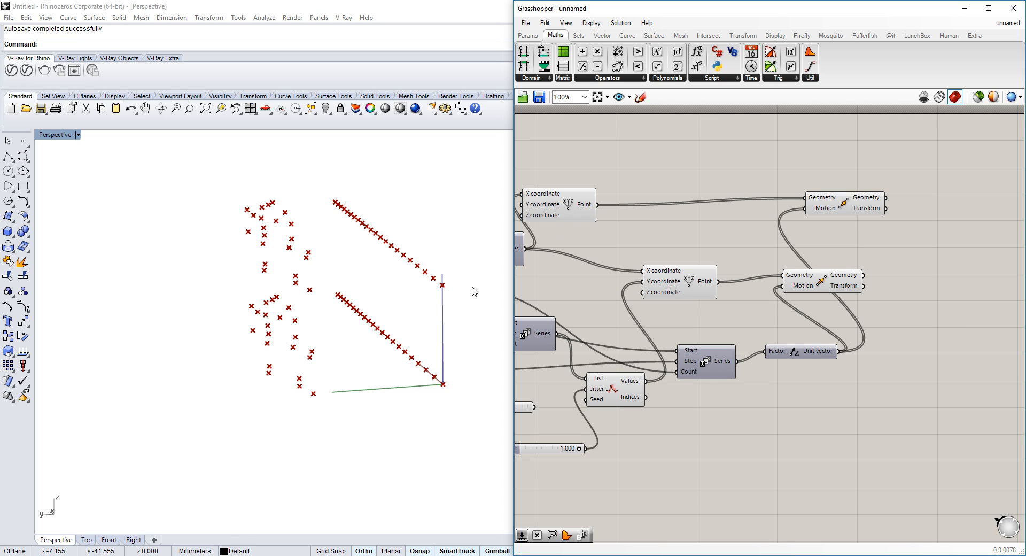
right_drag(474, 290, 460, 319)
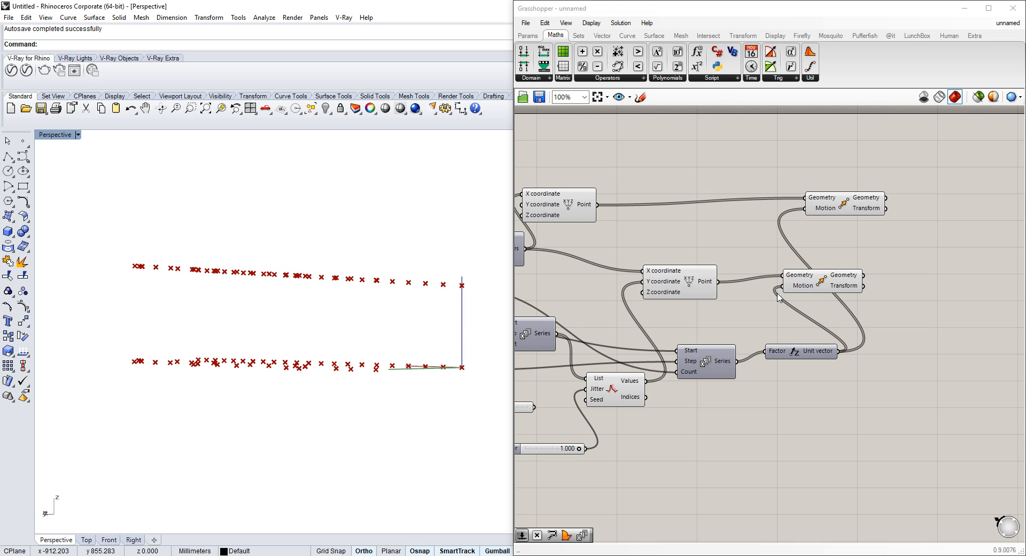
Add a second Jitter that randomizes the third Series with the 1.000 slider before feeding the Unit Z factor
drag(854, 289, 917, 279)
double_click(750, 409)
text(jit)
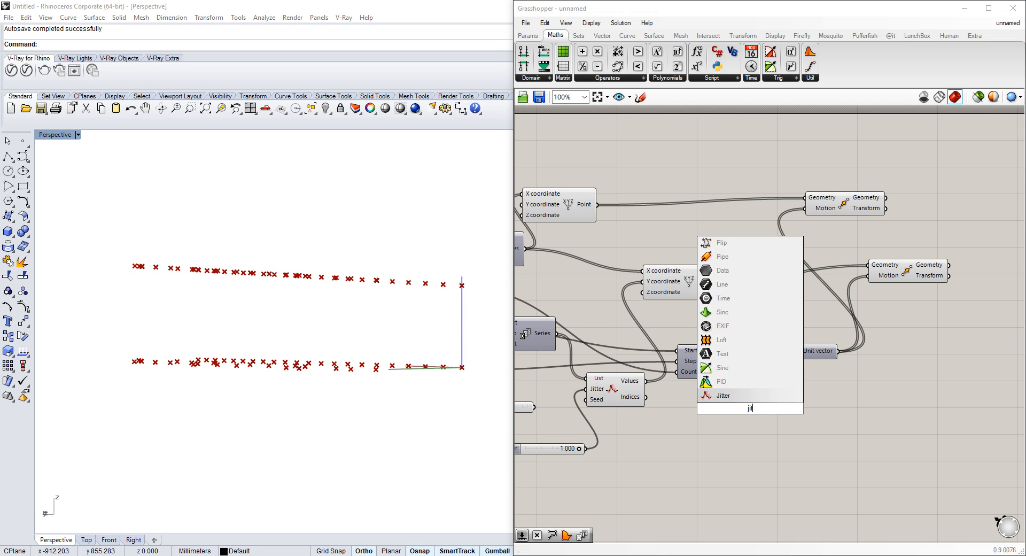
key(Return)
drag(736, 362, 736, 404)
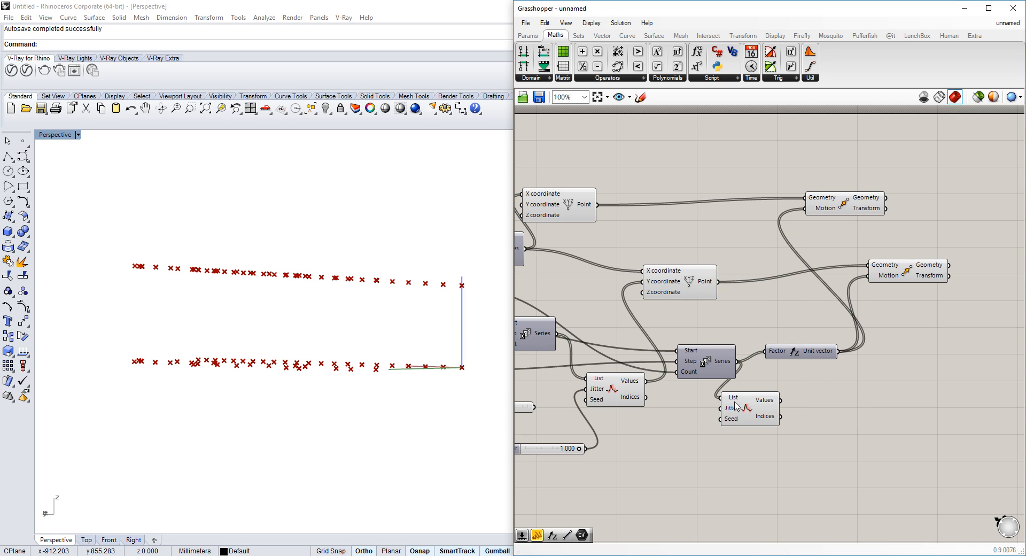
drag(665, 435, 590, 452)
drag(787, 368, 765, 351)
right_drag(416, 363, 431, 334)
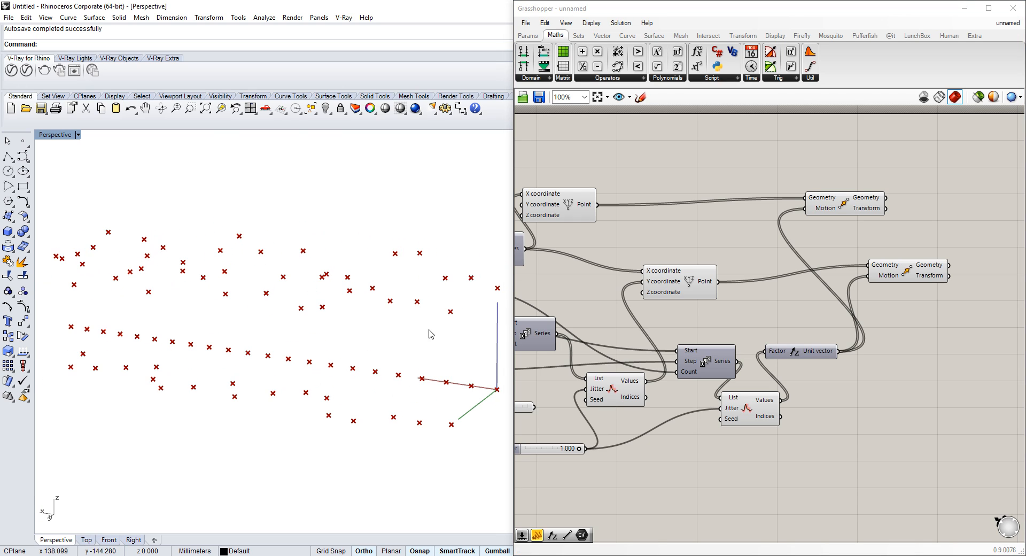
Rearrange the two Move components and add a Weave component to their right
right_drag(821, 268, 748, 275)
right_drag(409, 335, 342, 381)
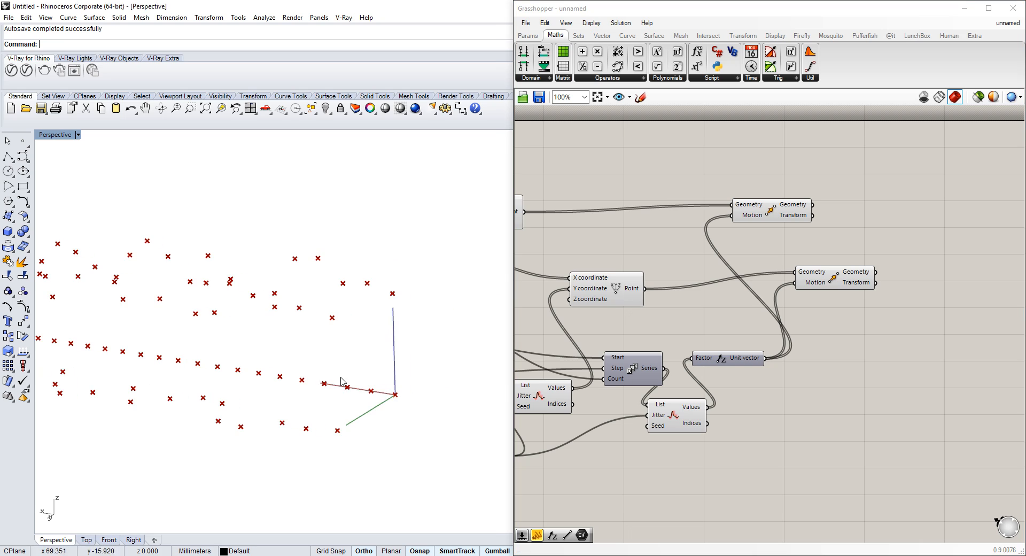
right_drag(841, 287, 826, 293)
click(836, 281)
right_drag(394, 233, 314, 270)
drag(747, 219, 816, 209)
scroll(769, 229, down, 2)
right_drag(865, 262, 816, 256)
scroll(816, 255, up, 3)
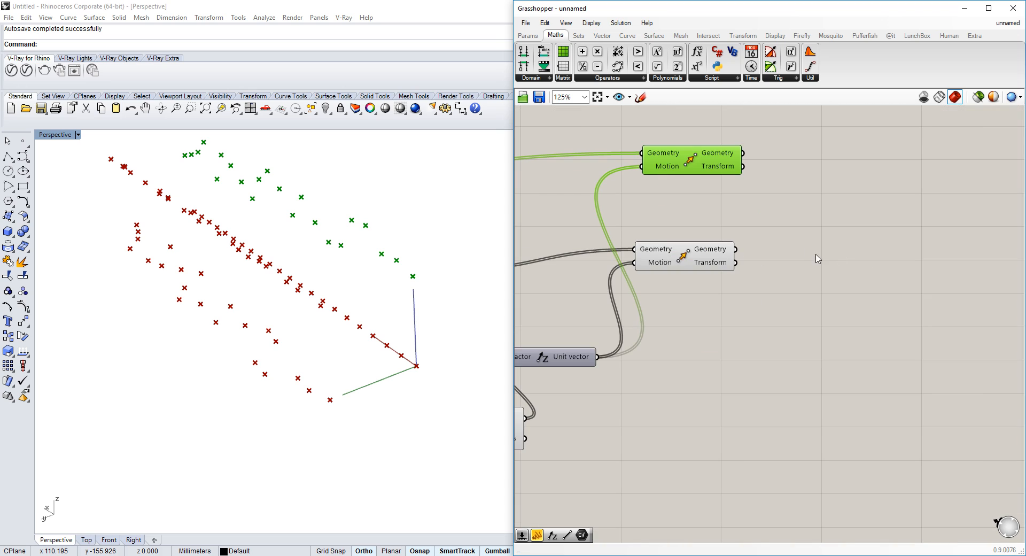
double_click(812, 240)
text(weave)
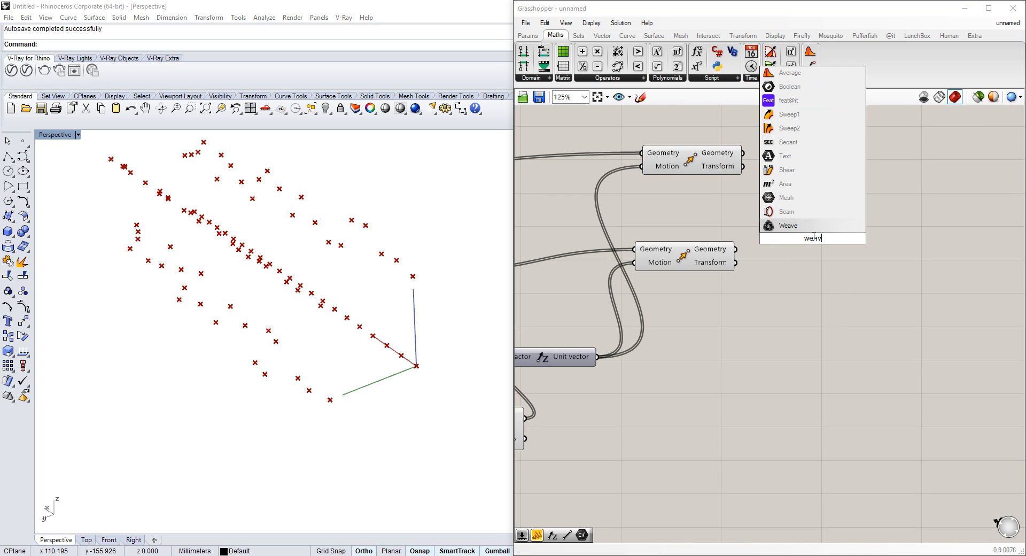
key(Return)
Add a fourth stream input to the Weave component
scroll(783, 230, down, 1)
right_drag(784, 232, 855, 233)
scroll(859, 236, up, 8)
click(934, 315)
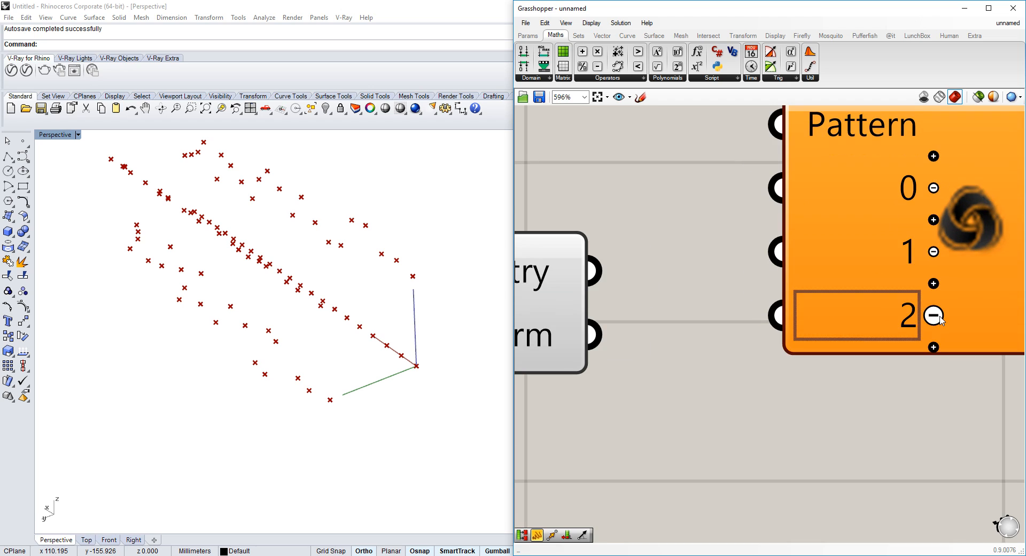
right_drag(944, 344, 910, 311)
click(910, 313)
scroll(908, 316, down, 4)
Wire the first point and its moved copy into Weave inputs 0 and 1
right_click(866, 212)
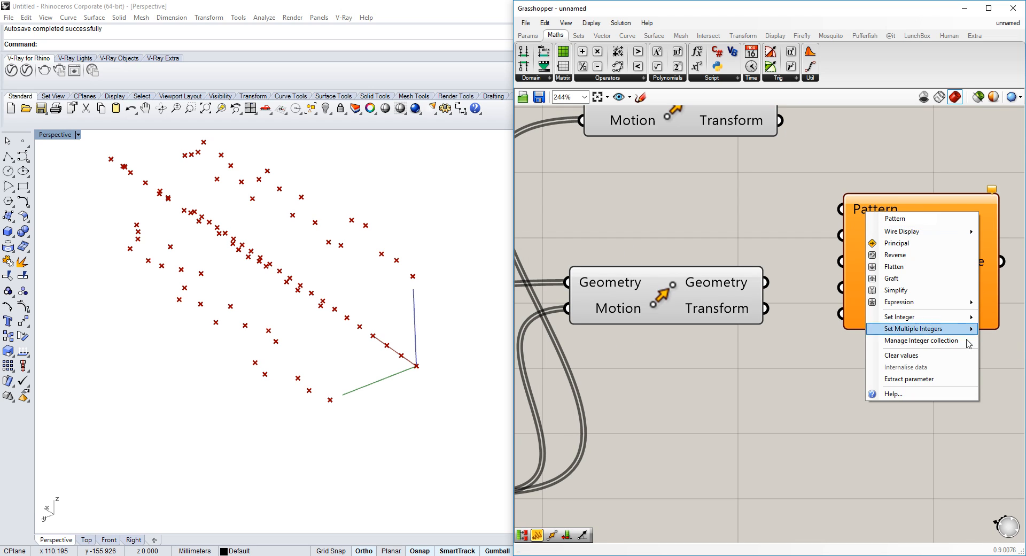
scroll(678, 242, down, 3)
scroll(791, 242, up, 1)
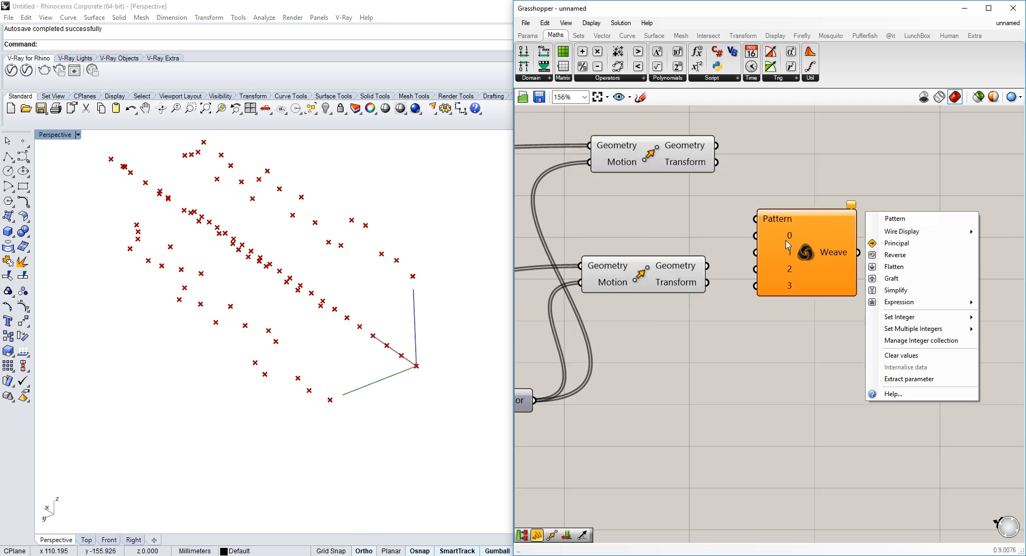
scroll(755, 222, up, 4)
right_drag(706, 232, 781, 222)
scroll(755, 223, down, 8)
click(546, 212)
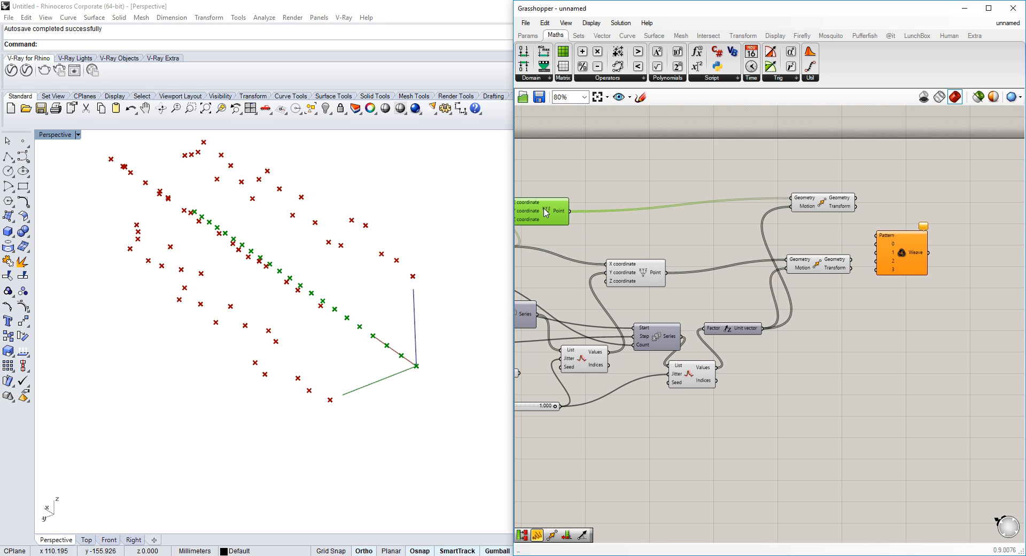
drag(570, 212, 877, 244)
click(817, 207)
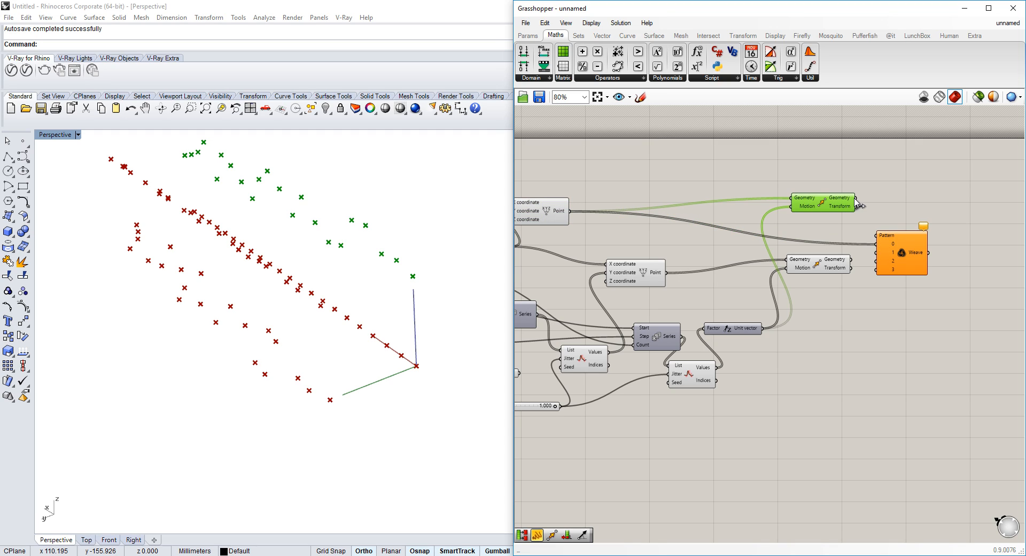
drag(855, 200, 879, 261)
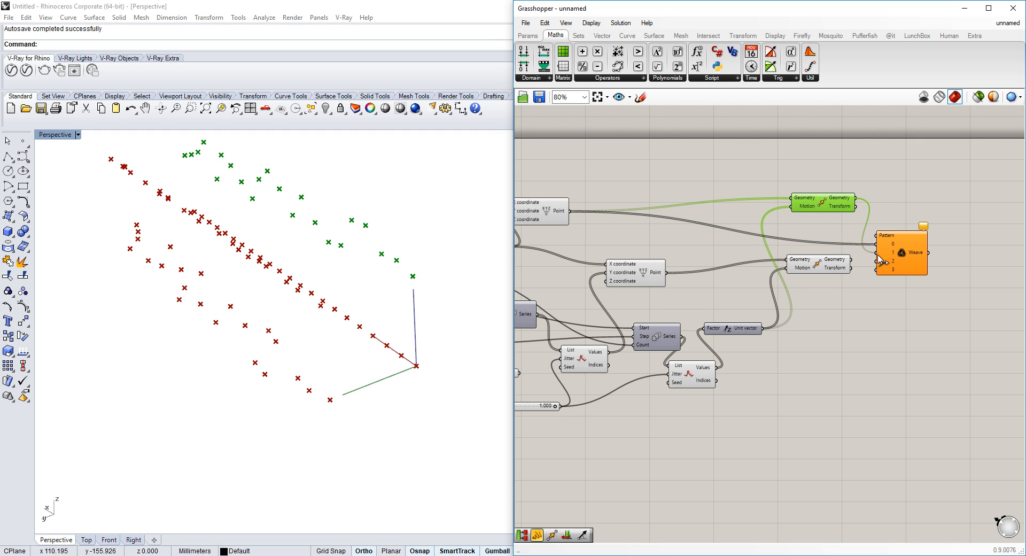
Wire the second point and its moved copy into Weave inputs 2 and 3
click(650, 266)
click(841, 263)
scroll(851, 261, up, 3)
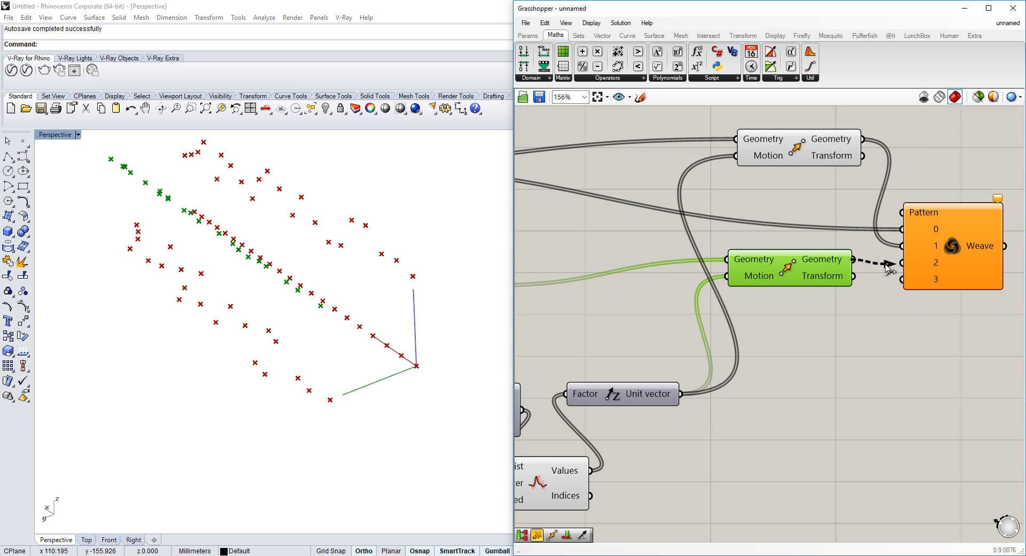
drag(889, 265, 679, 276)
scroll(897, 262, down, 3)
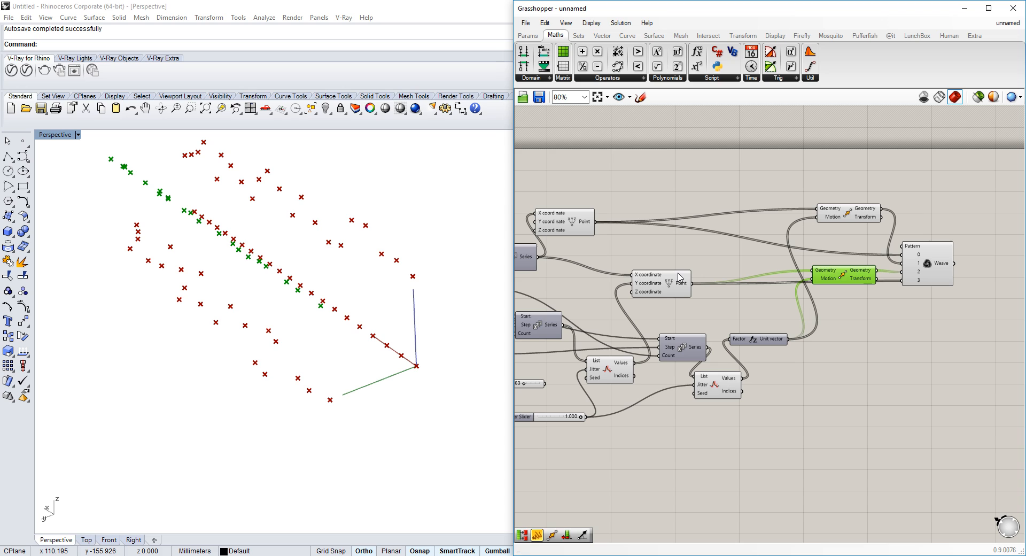
Select the point, series and Move components and turn off their preview
drag(869, 162, 460, 428)
middle_click(650, 290)
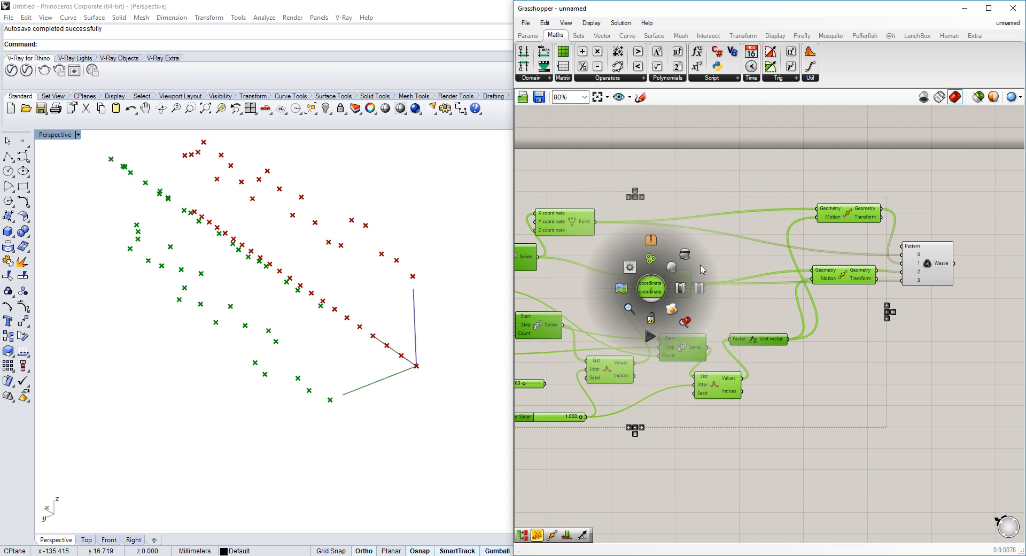
click(685, 255)
click(854, 258)
Set the Weave pattern to the multiple integers 0, 1, 2 and 3
scroll(861, 261, up, 4)
scroll(819, 237, up, 4)
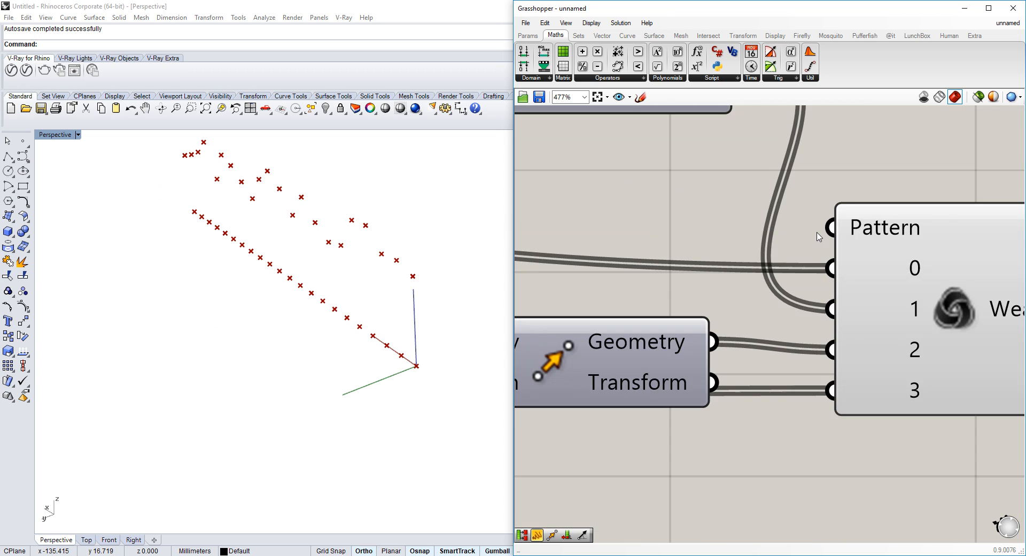
right_click(893, 224)
mouse_move(945, 351)
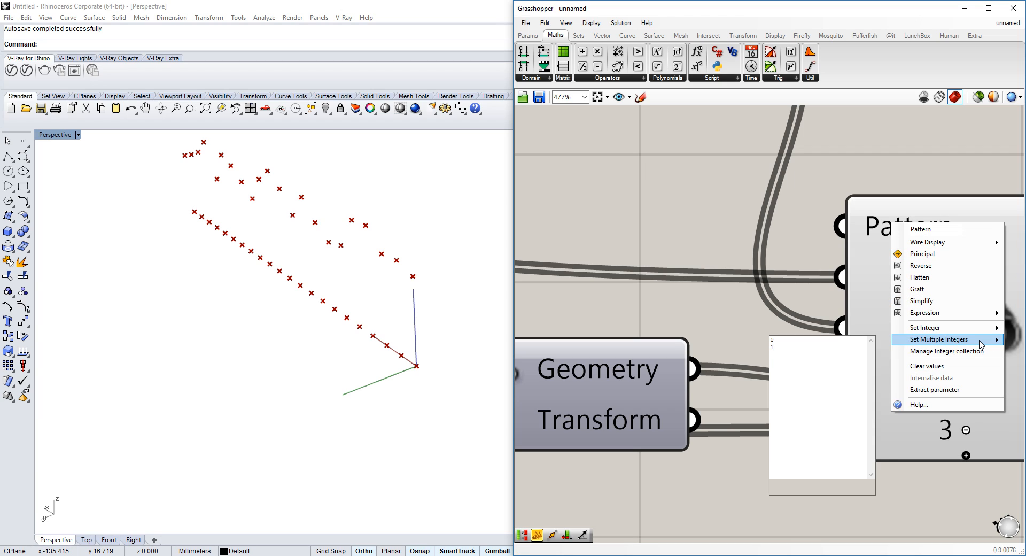
click(824, 350)
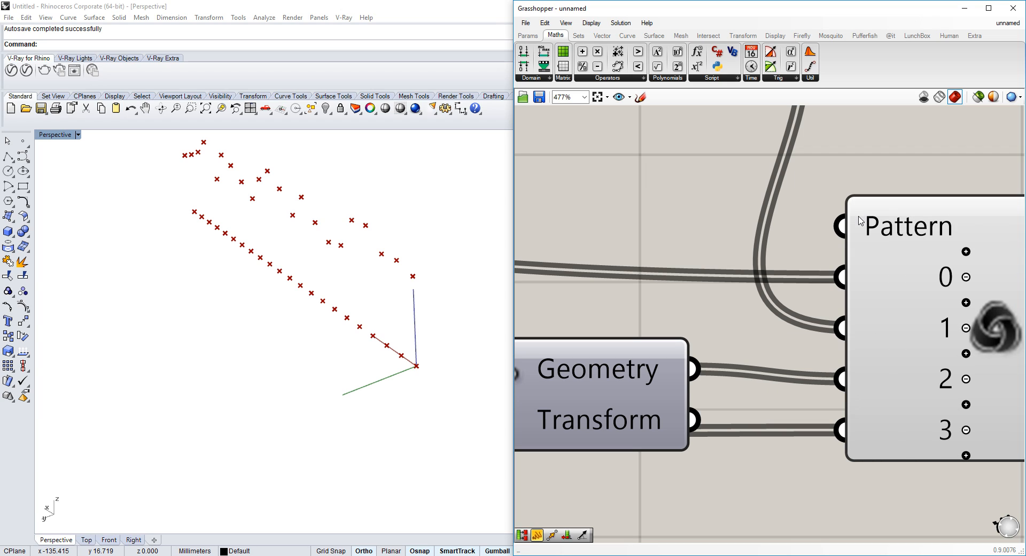
right_click(859, 219)
mouse_move(925, 335)
click(813, 346)
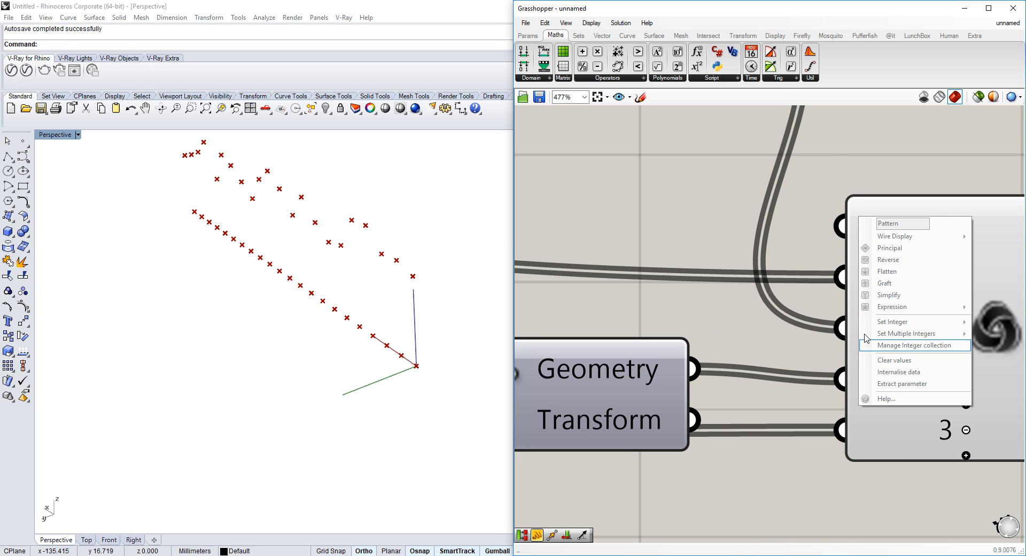
right_click(883, 232)
mouse_move(940, 348)
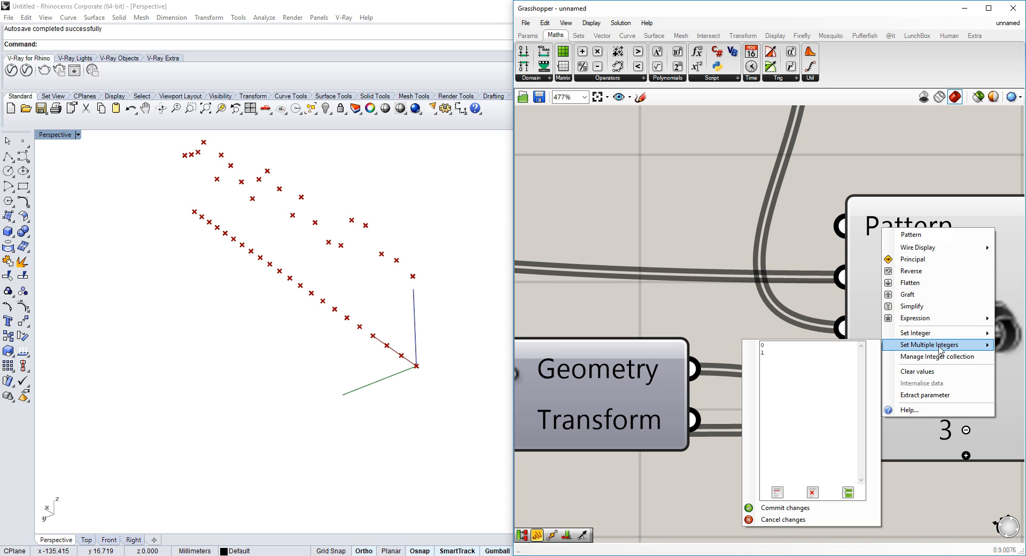
click(808, 354)
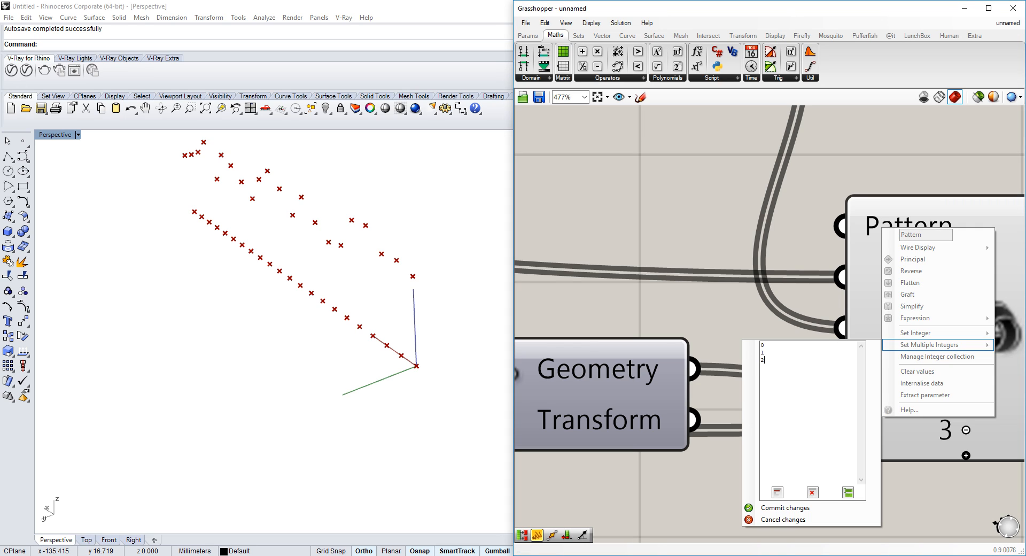
click(785, 507)
Add a Polyline component and wire the Weave output into its vertices
right_drag(315, 275, 360, 252)
scroll(689, 273, down, 5)
double_click(916, 272)
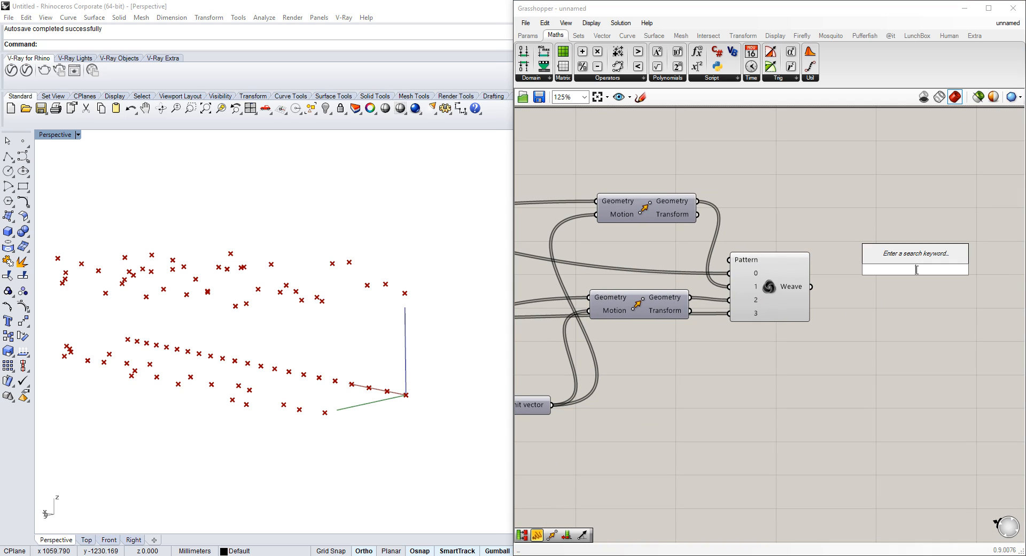
text(pol)
key(Up)
key(Up)
key(Up)
key(Up)
key(Up)
key(Return)
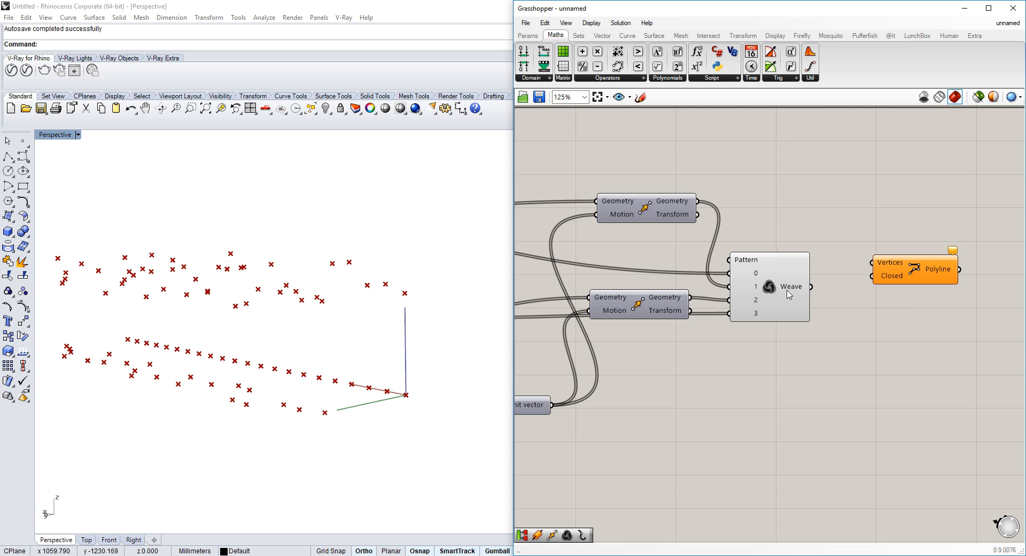
mouse_move(863, 262)
mouse_down()
mouse_move(817, 284)
mouse_move(872, 262)
mouse_up()
right_drag(419, 292, 449, 329)
right_drag(231, 342, 342, 337)
Add a Partition List component and wire the Weave output into its list input
double_click(827, 351)
text(part)
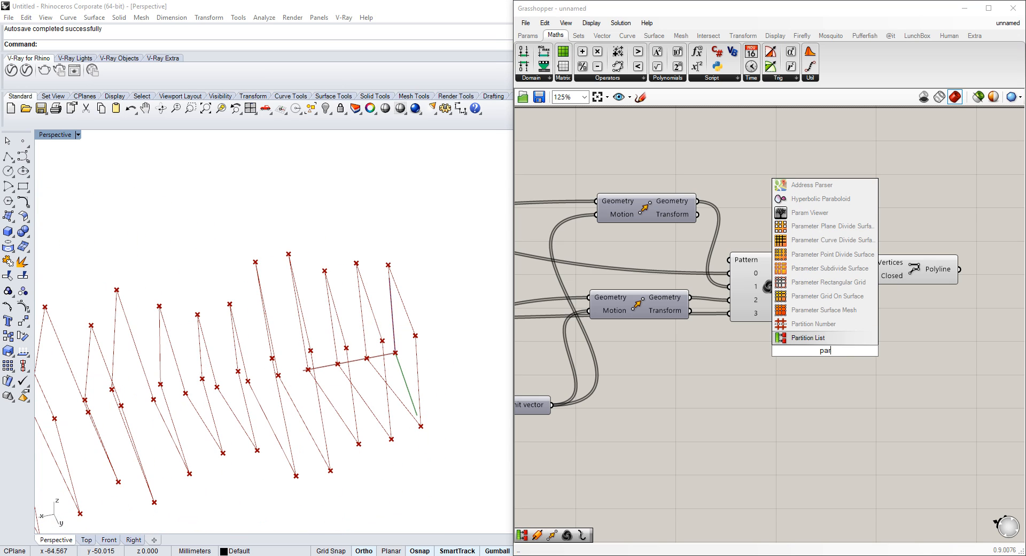
click(827, 338)
drag(812, 287, 788, 343)
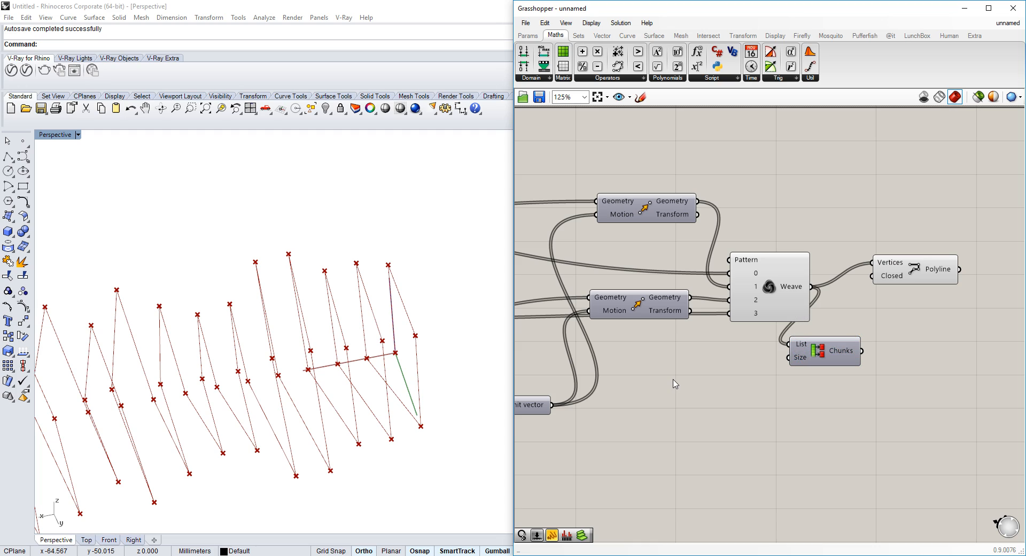
Add a number slider set to 4 as the partition size and feed the chunks into the Polyline vertices
double_click(676, 374)
text(4)
key(Return)
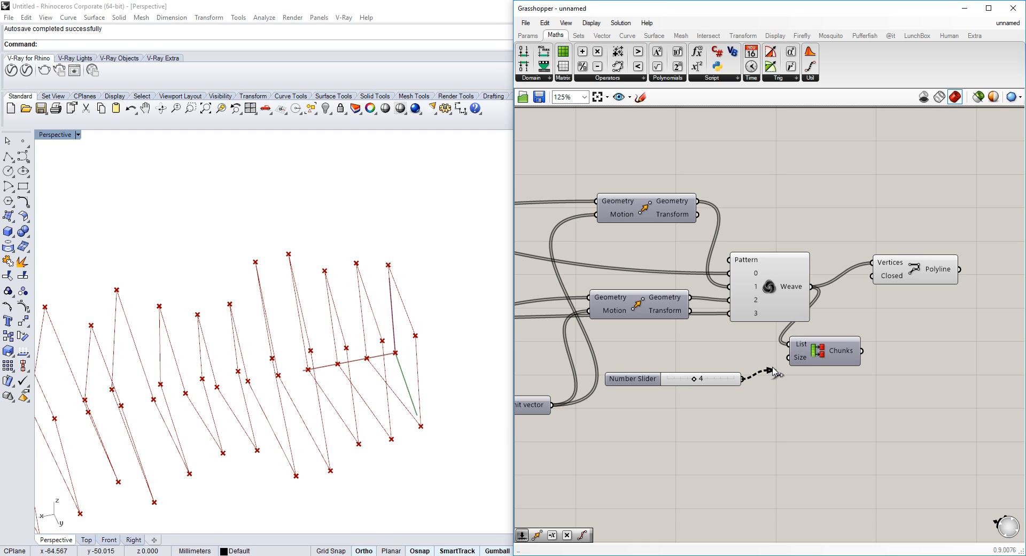
drag(862, 350, 882, 300)
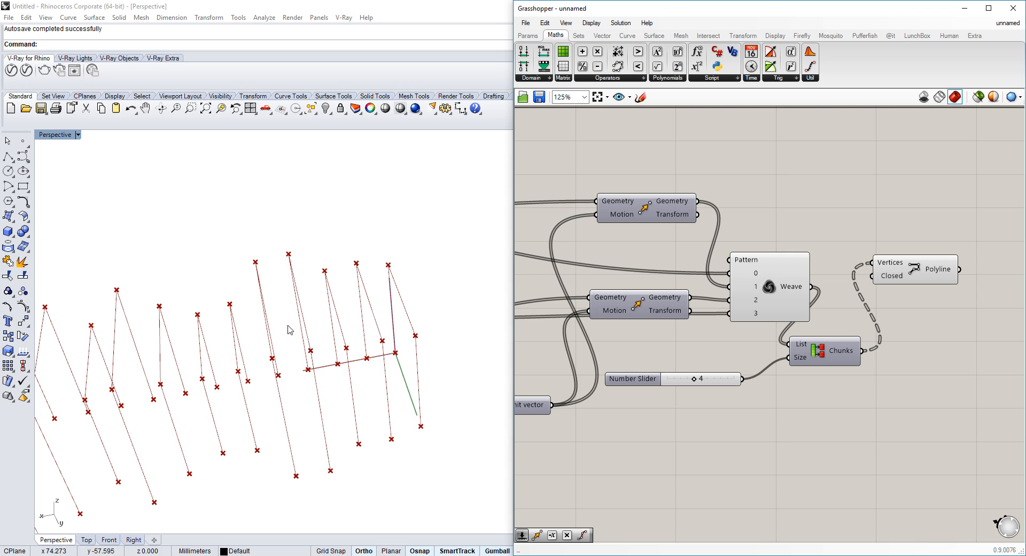
Turn off the preview of the Weave and point components so only the polylines show in the viewport
right_drag(288, 326, 350, 308)
scroll(352, 309, up, 2)
right_click(769, 280)
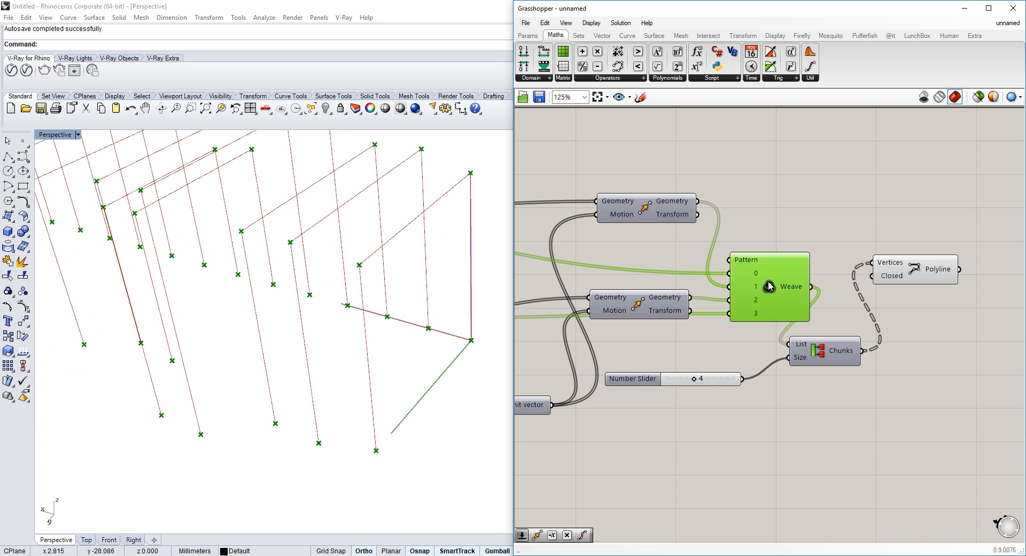
click(821, 304)
right_drag(790, 305, 764, 312)
right_drag(818, 278, 792, 277)
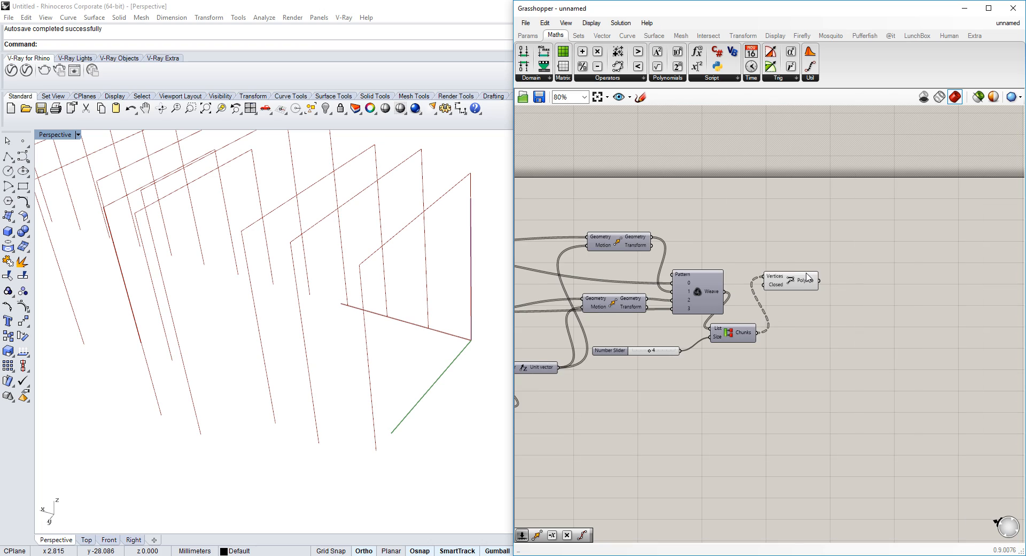
click(881, 555)
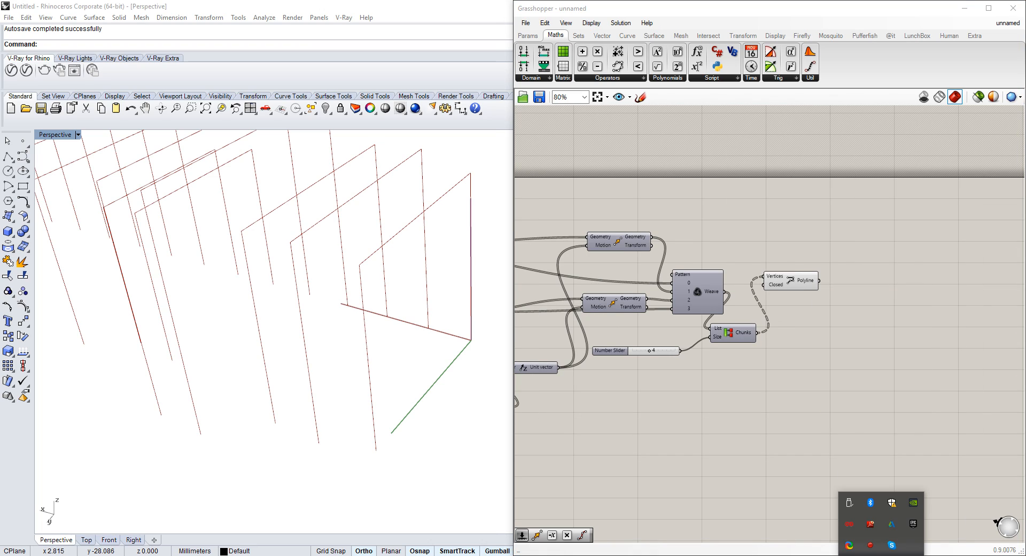
click(870, 545)
click(881, 555)
Add an Offset Curve component taking the polylines as its curve input
click(810, 309)
scroll(808, 337, up, 5)
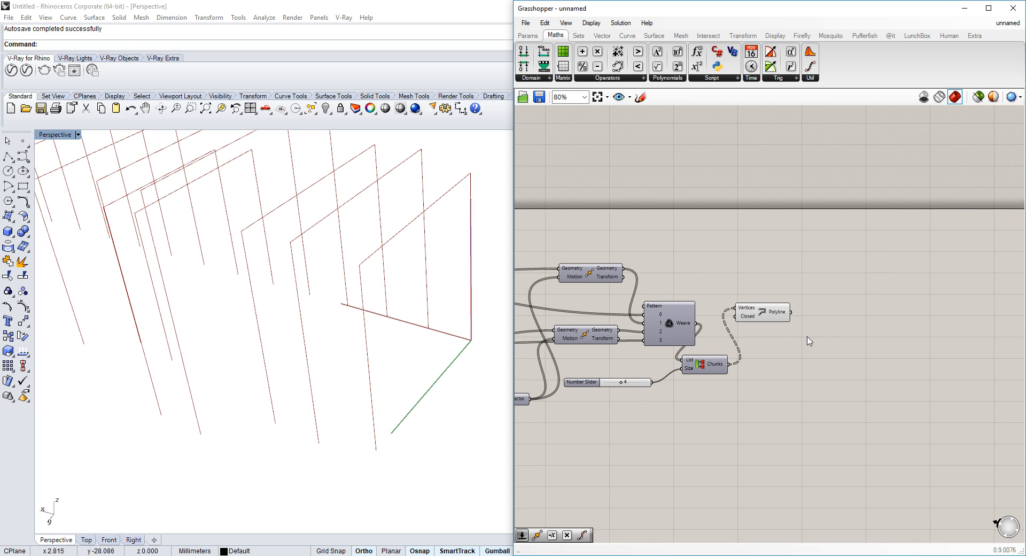
double_click(848, 309)
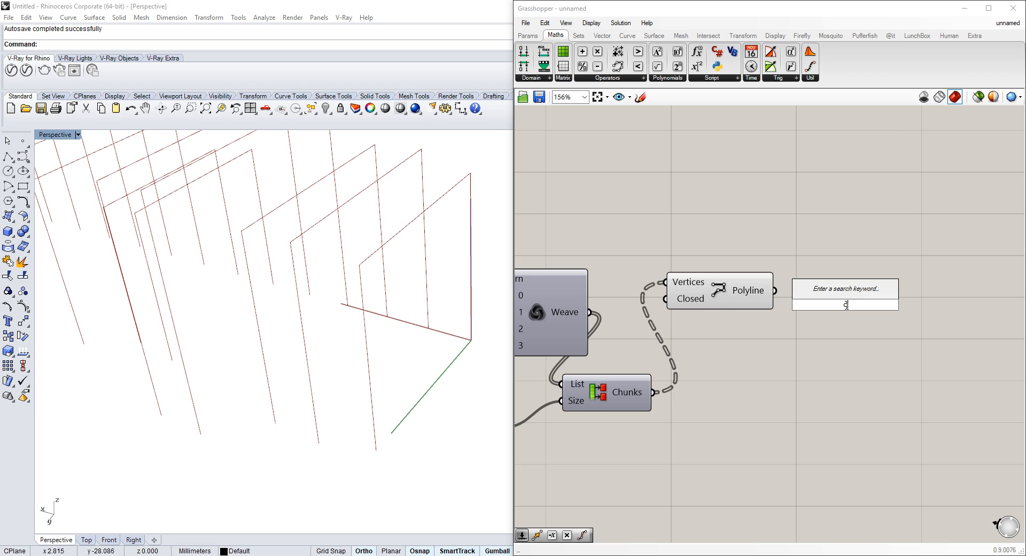
text(offset)
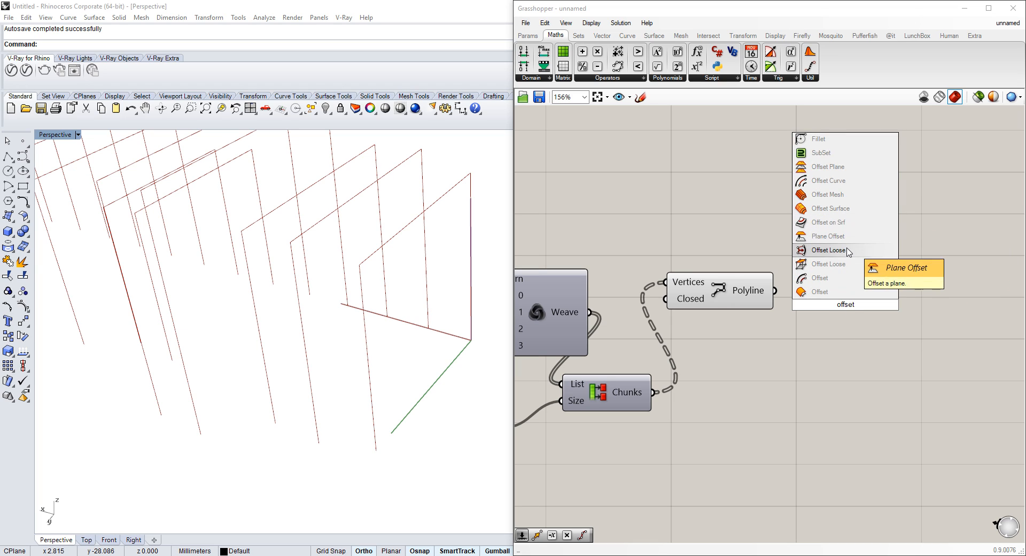
click(820, 278)
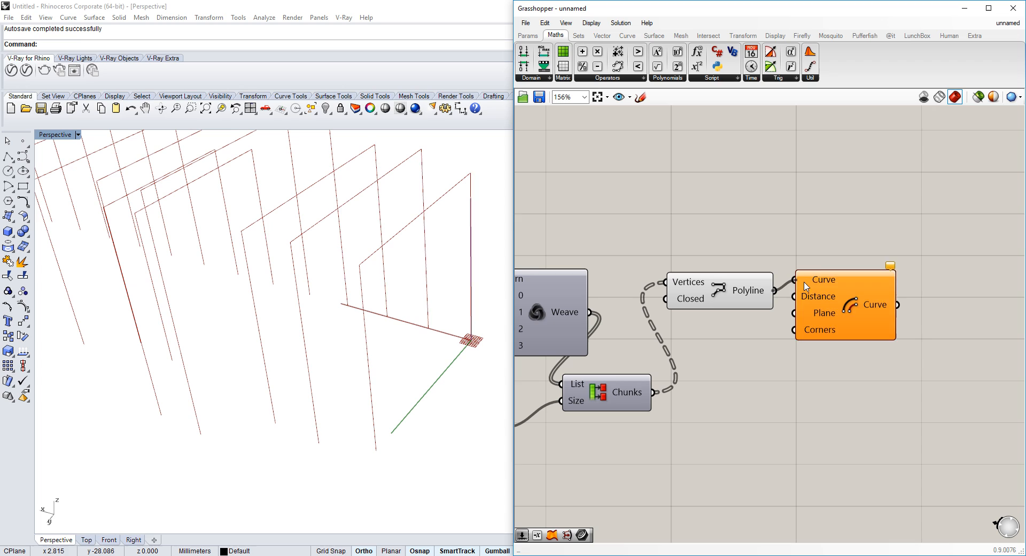
drag(806, 285, 852, 307)
Add a number slider set to 5 and wire it into the offset Distance
double_click(716, 439)
text(5)
key(Return)
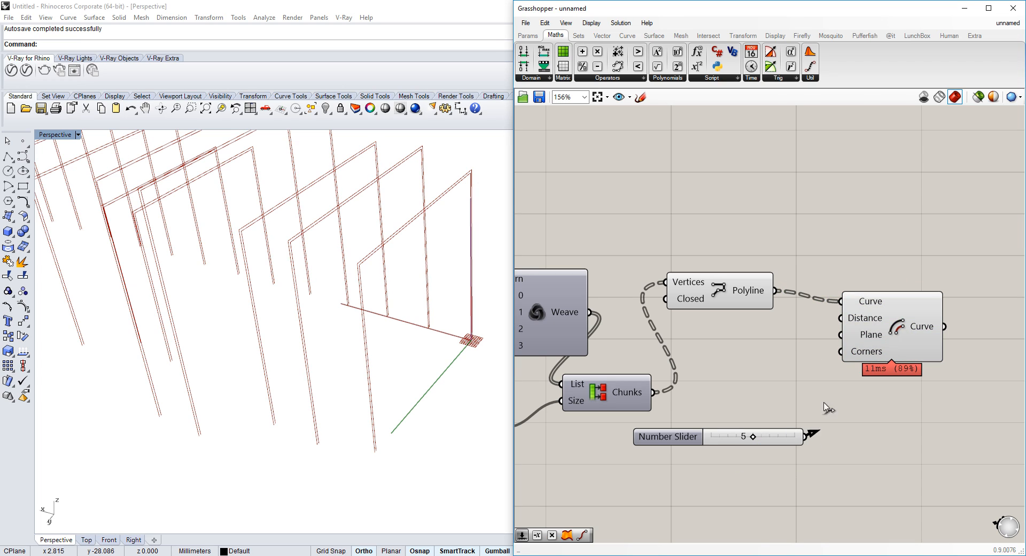
drag(827, 407, 842, 318)
mouse_move(754, 437)
mouse_down()
mouse_move(723, 436)
mouse_move(755, 438)
mouse_up()
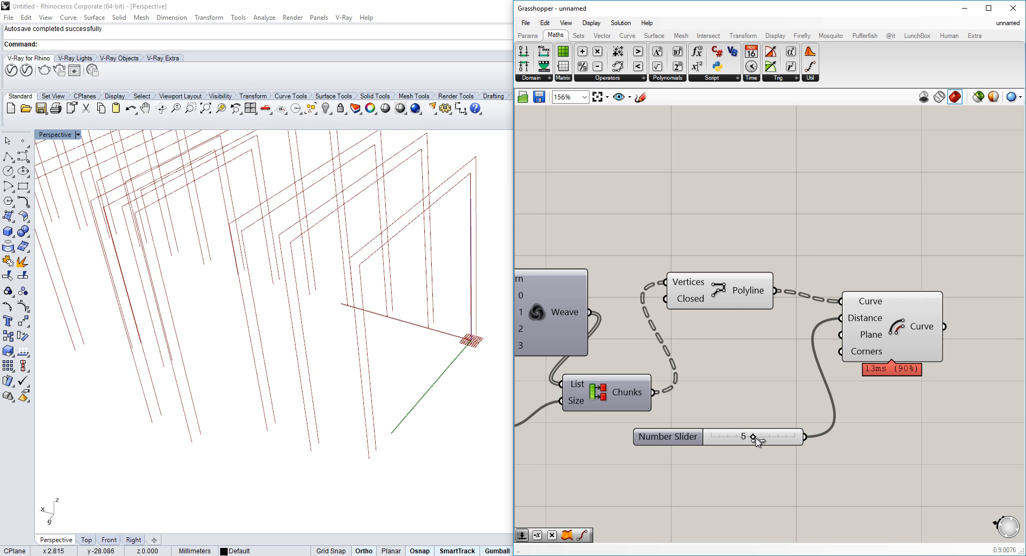
Add a Loft component next to the offset curves
right_drag(843, 368, 820, 370)
scroll(411, 318, down, 5)
right_drag(411, 320, 353, 307)
right_drag(1015, 367, 883, 368)
double_click(909, 324)
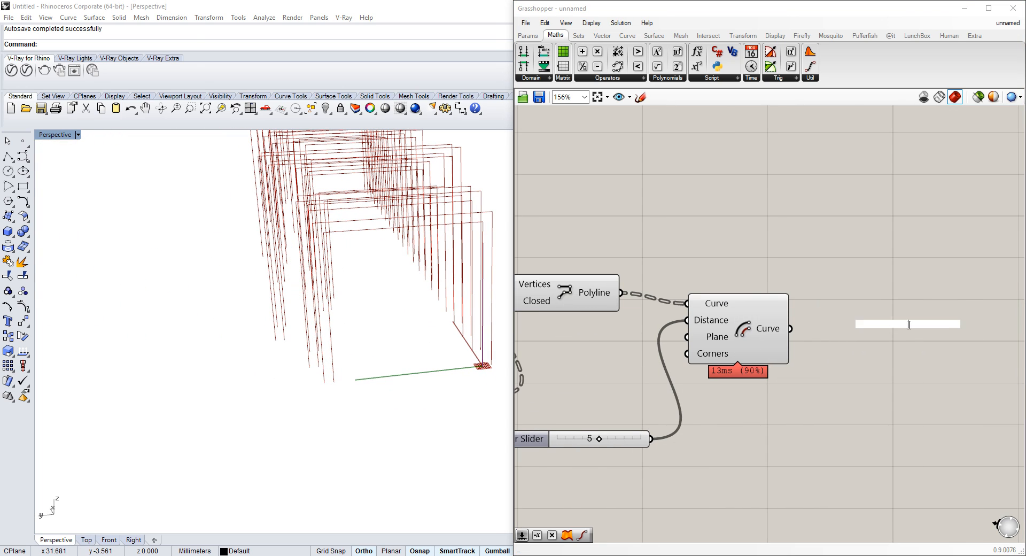
text(loft)
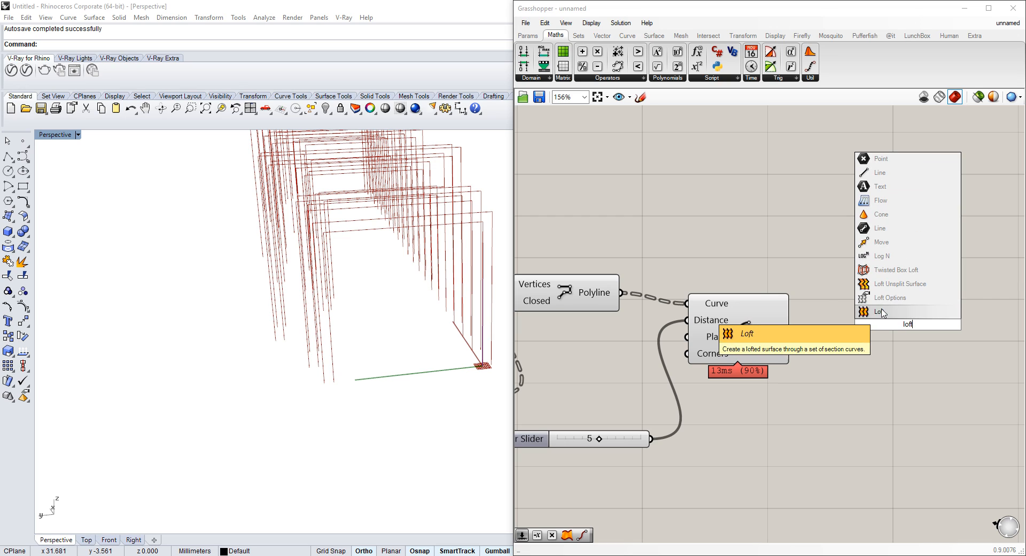
key(Return)
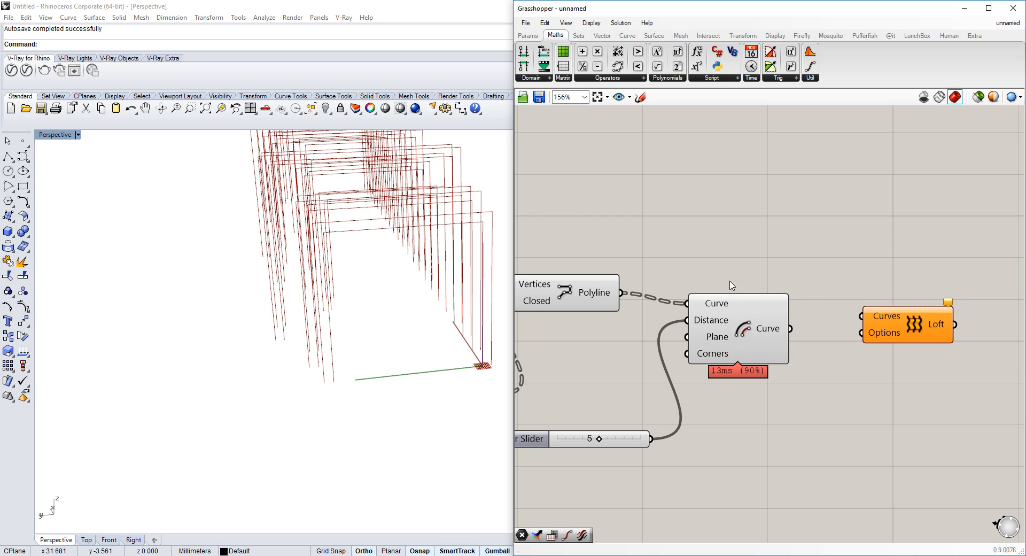
Add a Merge component and wire the offset curves and the polylines into its data inputs
double_click(801, 254)
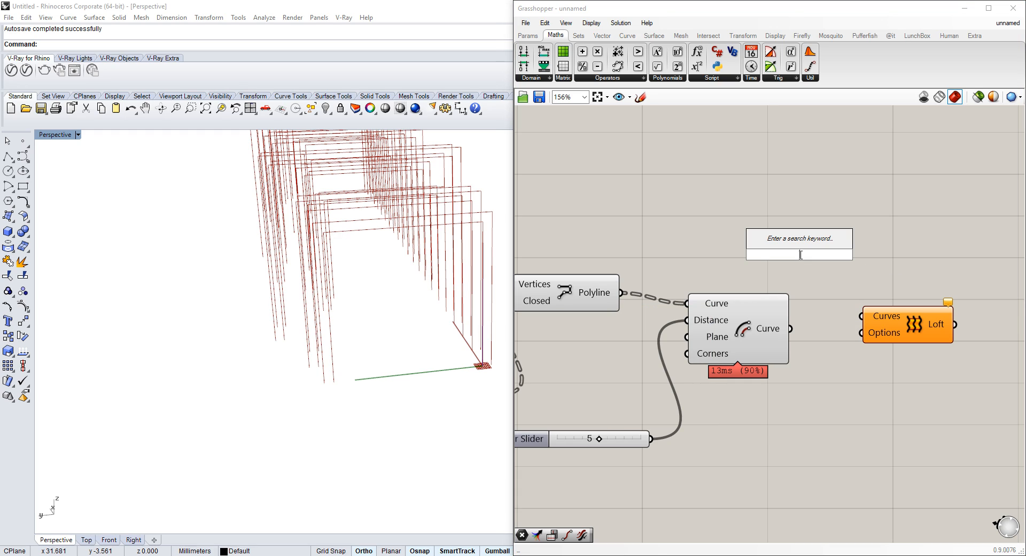
text(merge)
key(Return)
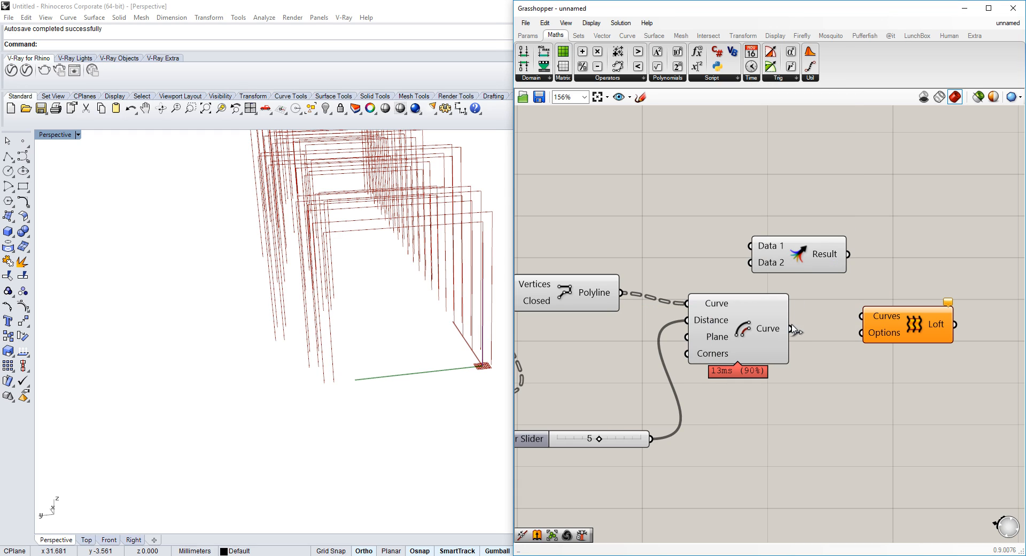
drag(792, 329, 761, 276)
drag(765, 237, 623, 292)
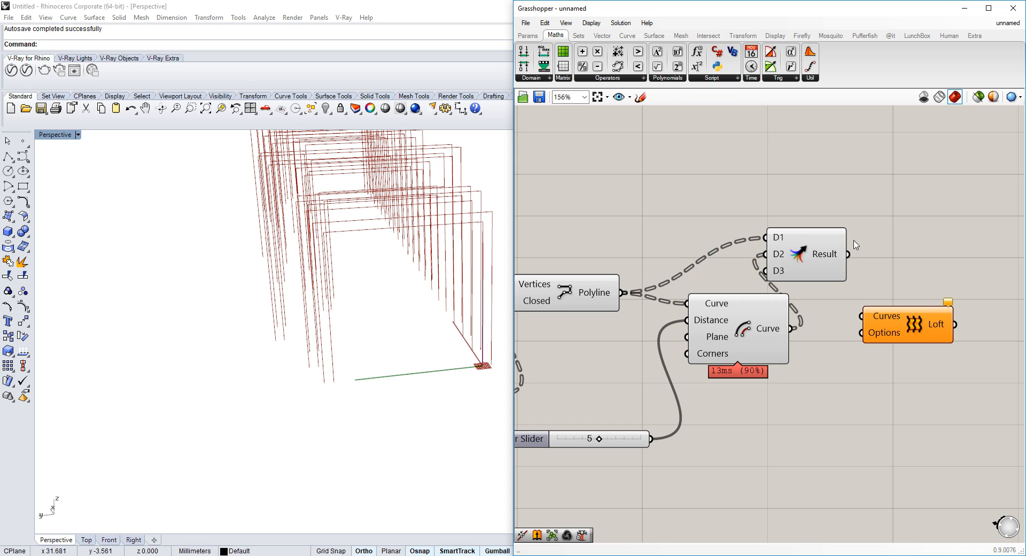
Graft both Merge data inputs D1 and D2
mouse_move(836, 258)
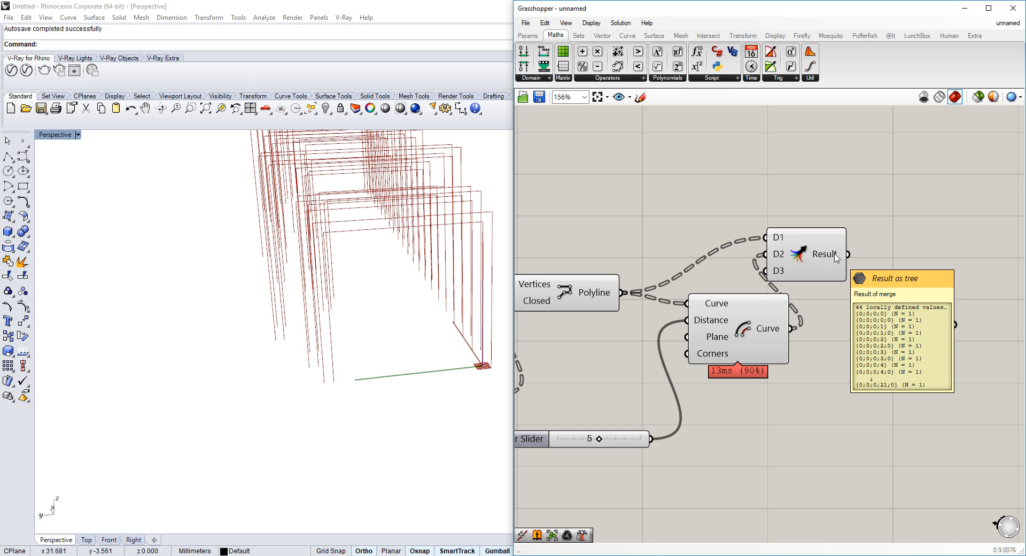
right_click(773, 254)
click(776, 322)
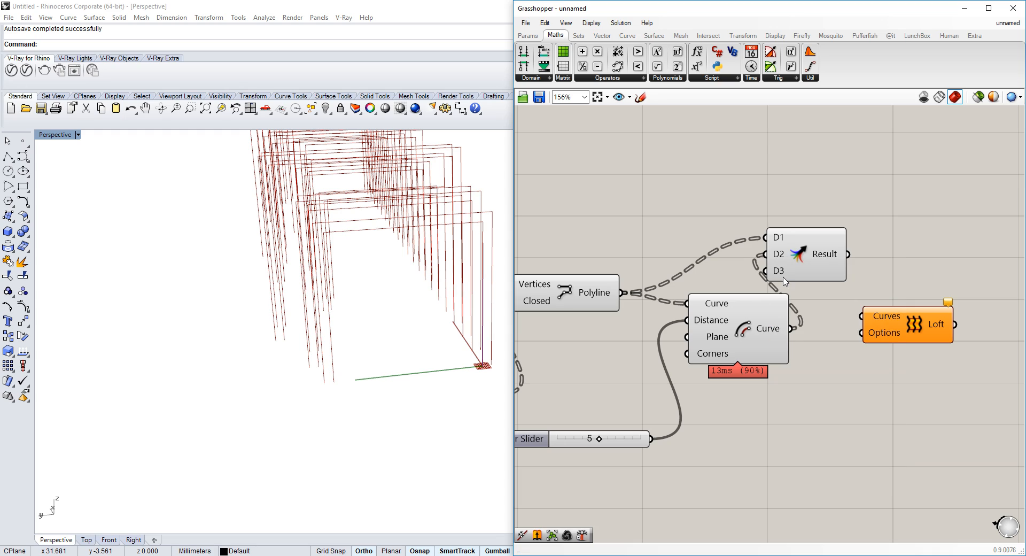
right_click(780, 260)
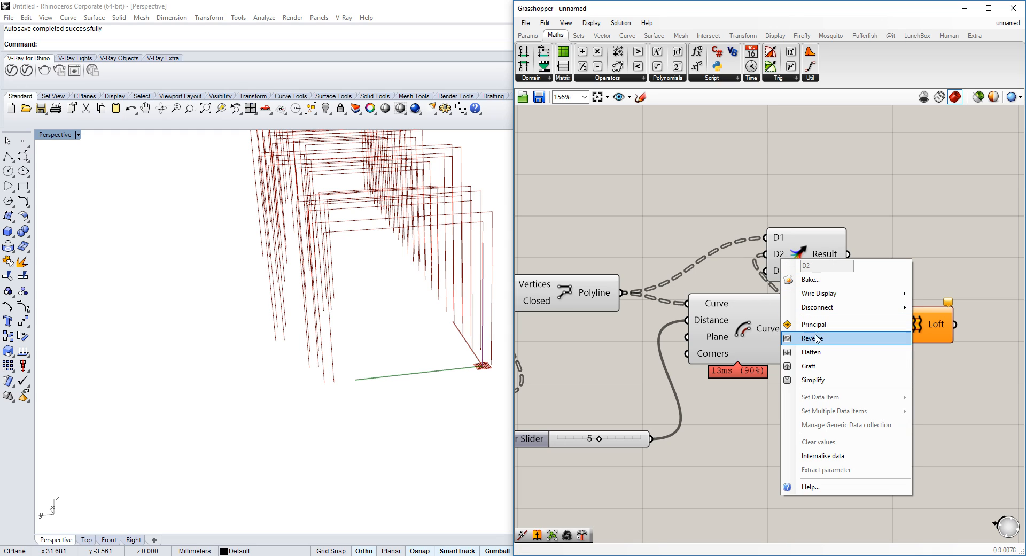
click(807, 365)
right_click(777, 236)
click(808, 342)
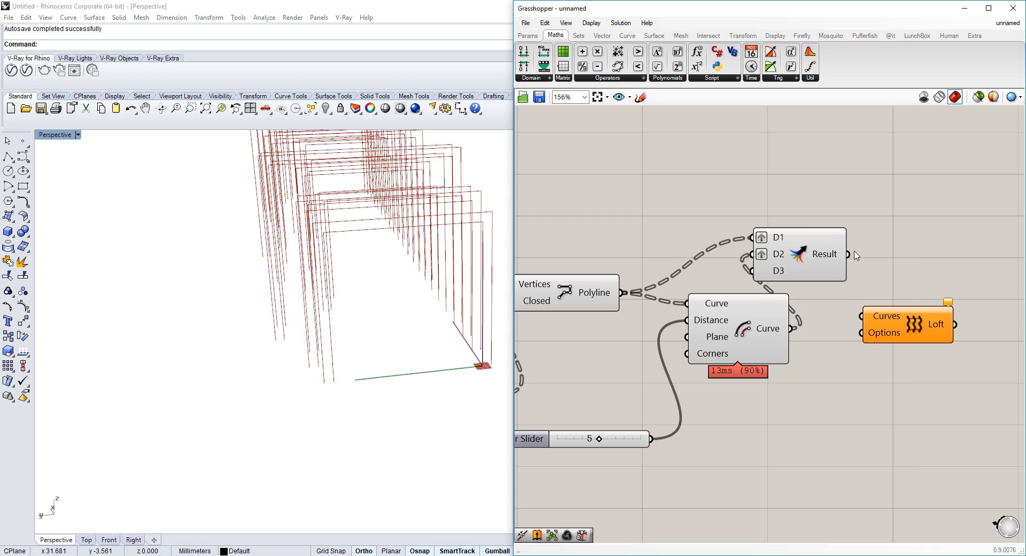
Add a Simplify Tree component after the offset curve output
click(820, 257)
drag(750, 331, 727, 350)
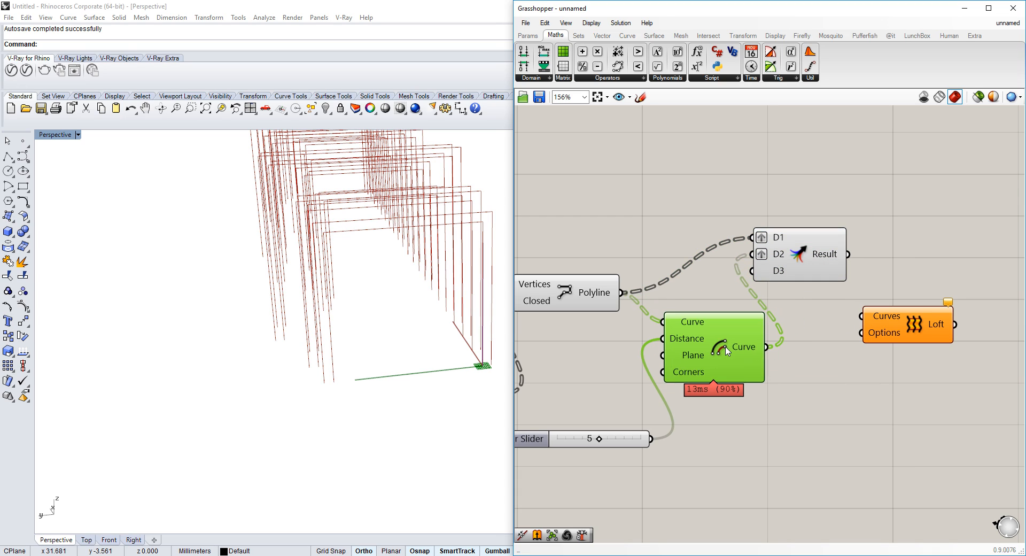
double_click(812, 341)
text(simp)
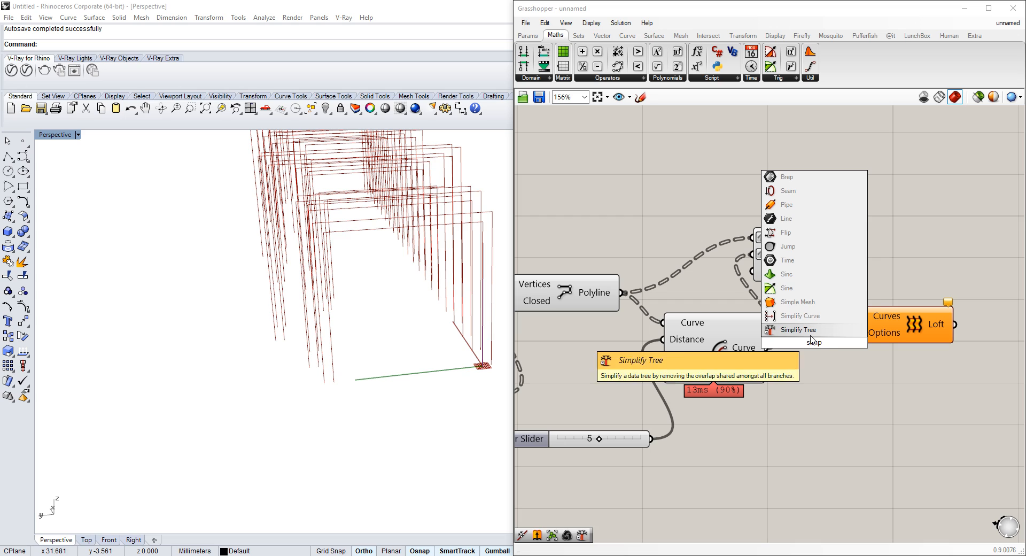
key(Return)
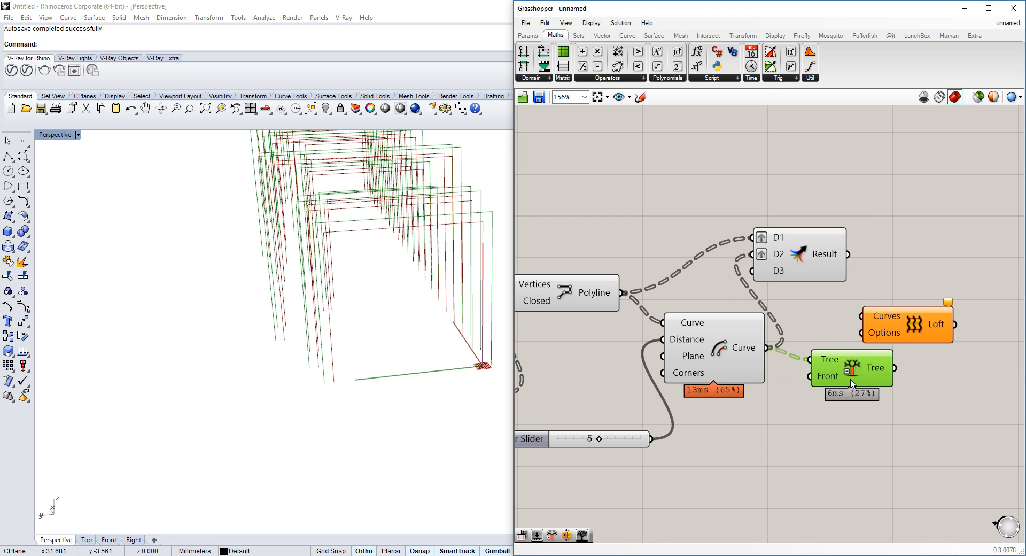
Add a second Simplify Tree for the polylines, rewire both into the Merge, and feed the merged result into the Loft curves
alt+drag(823, 366, 712, 233)
drag(623, 293, 698, 220)
drag(714, 231, 653, 250)
drag(722, 248, 900, 372)
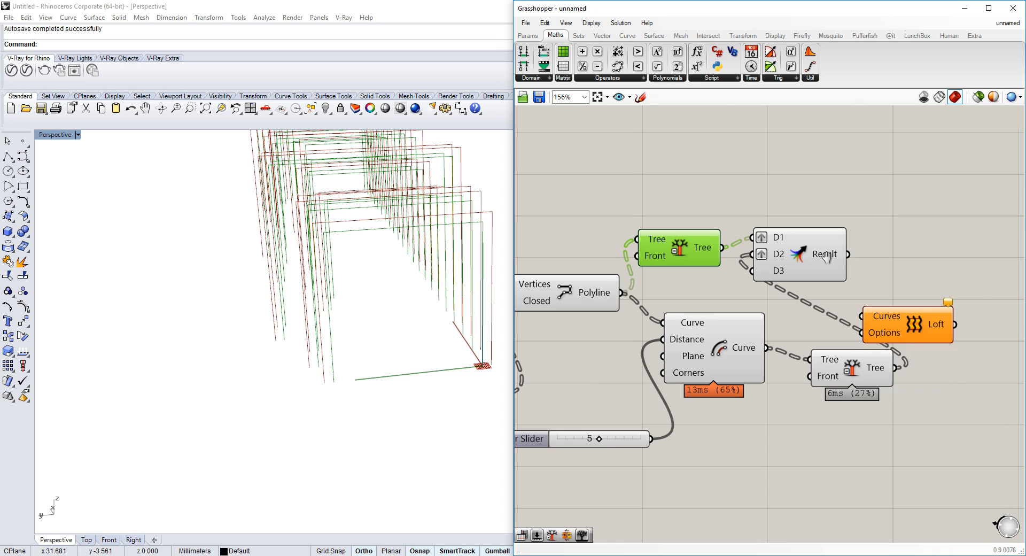
right_drag(846, 259, 784, 259)
drag(783, 251, 796, 314)
Examine the lofted frames in the viewport and compare them with the Visualisierung.jpg reference image
right_drag(344, 280, 340, 256)
scroll(371, 280, up, 5)
scroll(276, 237, up, 3)
scroll(337, 260, down, 3)
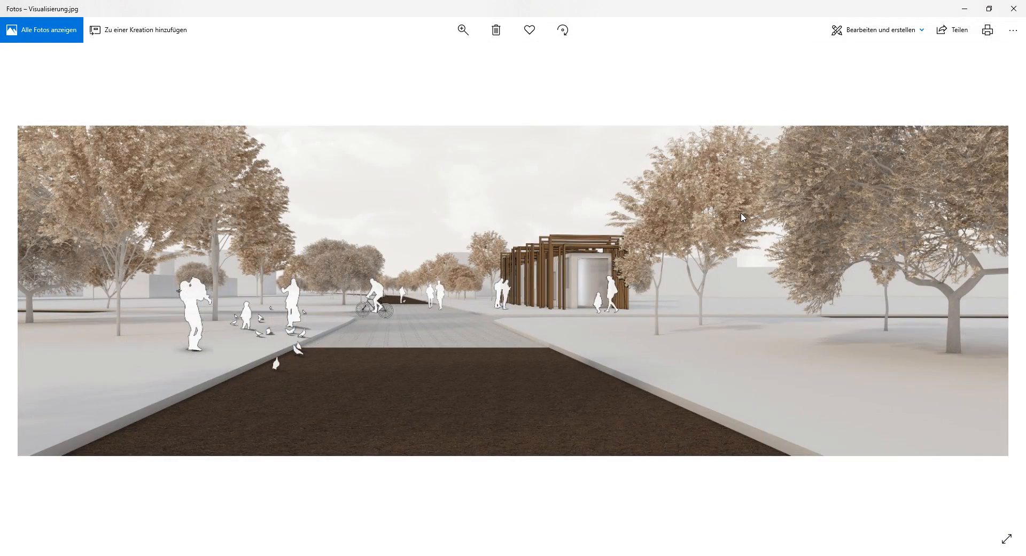
scroll(559, 224, up, 5)
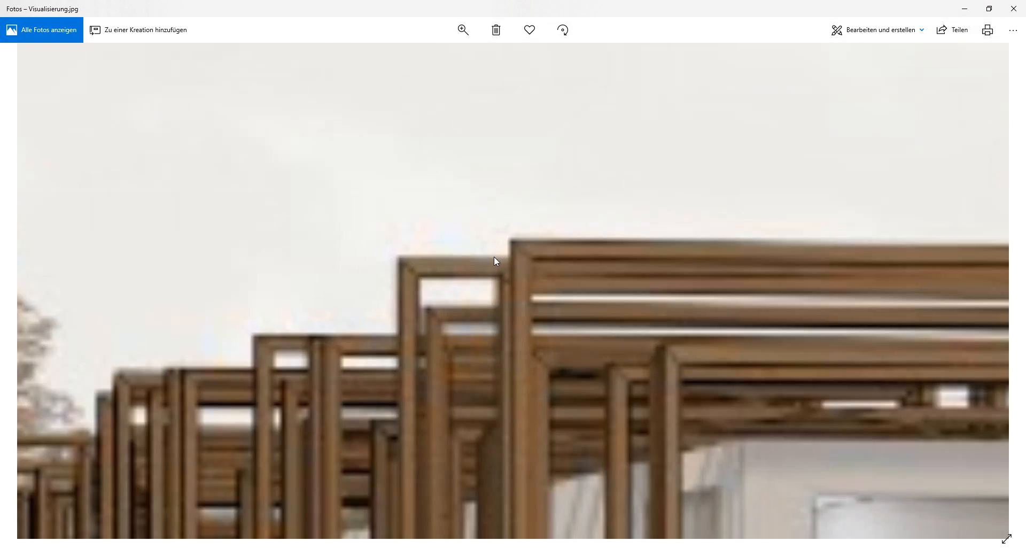
scroll(539, 260, up, 3)
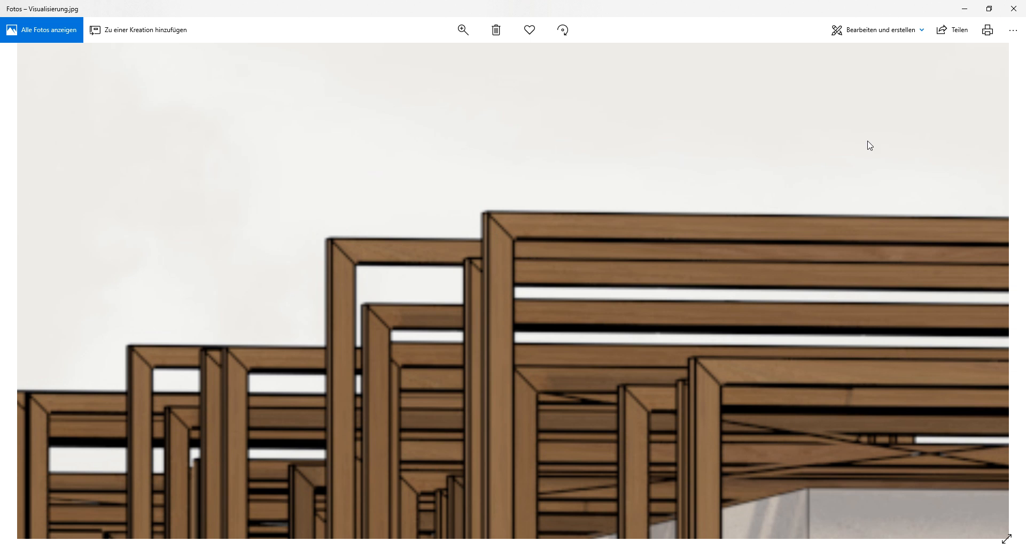
scroll(462, 262, down, 2)
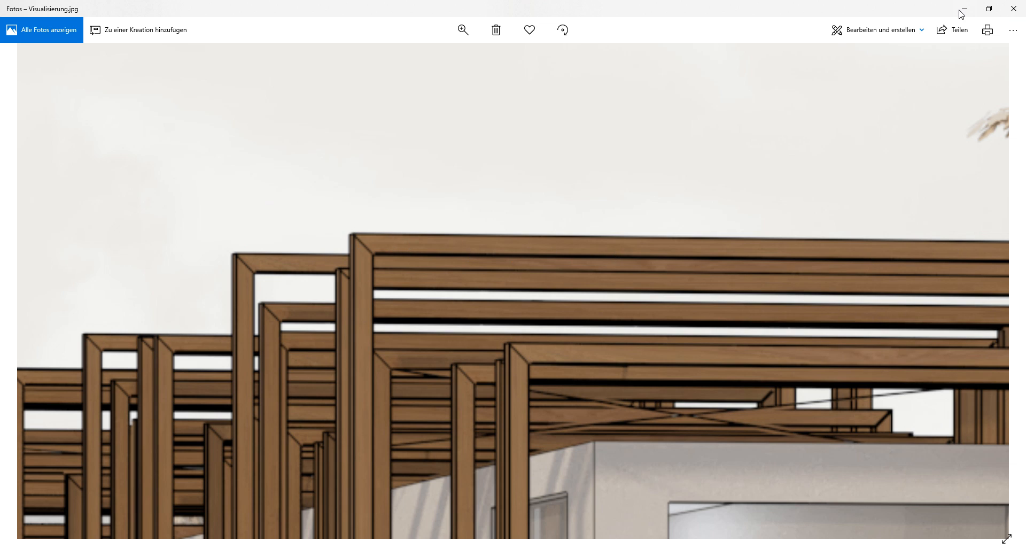
click(1014, 9)
Turn off the preview of the upstream curve components so only the lofted surfaces display
drag(866, 329, 967, 303)
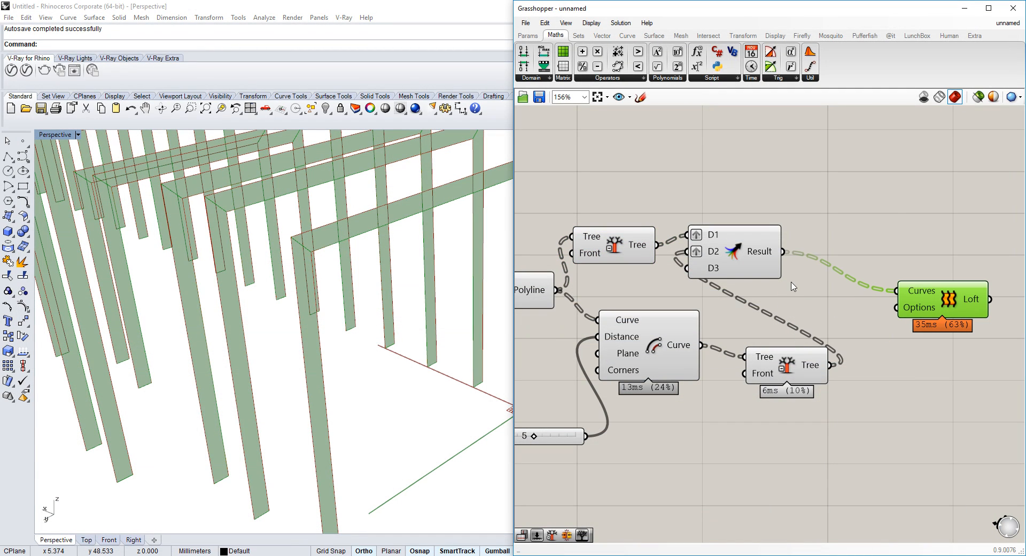
scroll(703, 247, down, 3)
drag(780, 215, 615, 347)
middle_click(615, 271)
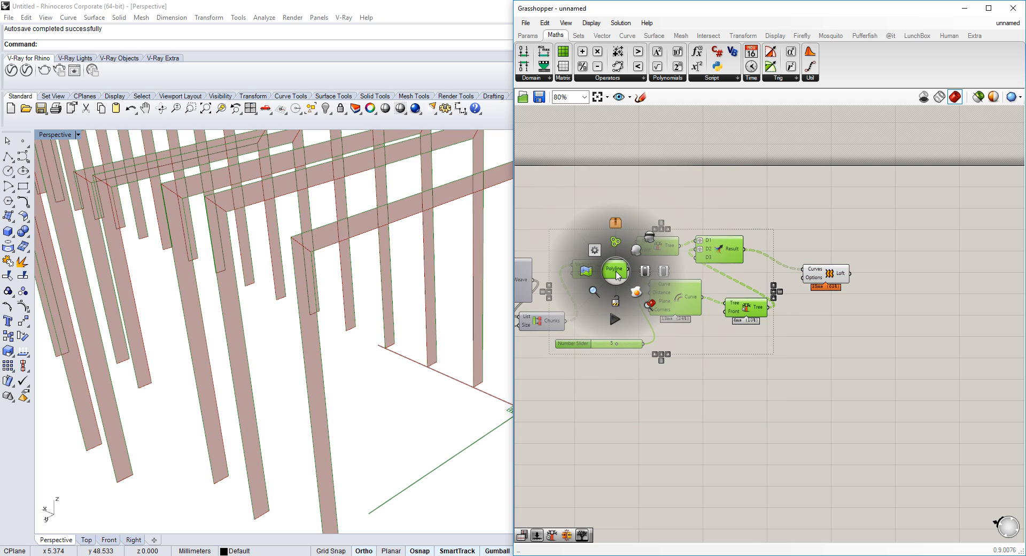
click(649, 240)
click(842, 274)
right_drag(274, 284, 396, 439)
Add a Move component and wire the lofted surfaces into its Geometry input
click(871, 328)
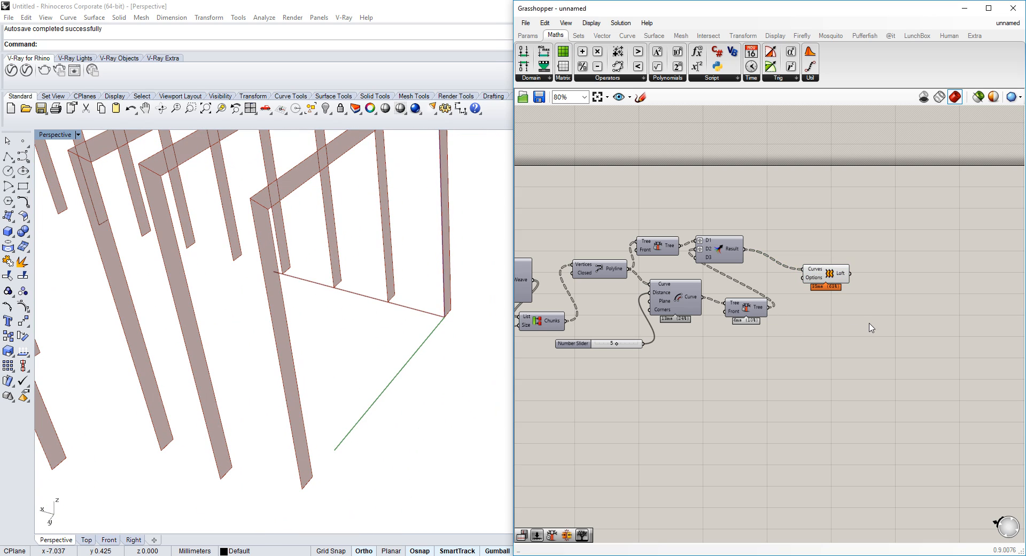
double_click(871, 327)
text(move)
key(Return)
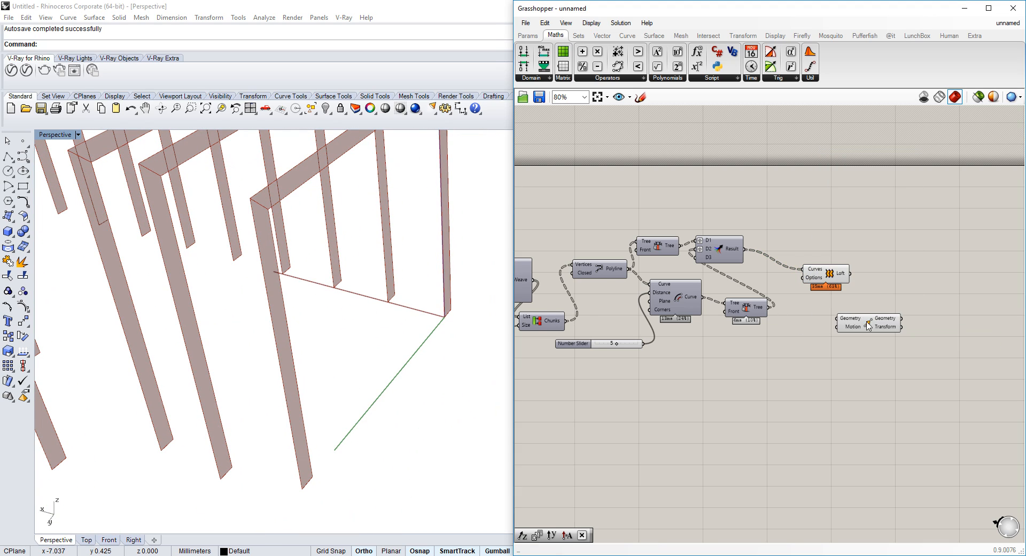
scroll(834, 326, up, 3)
drag(858, 252, 830, 296)
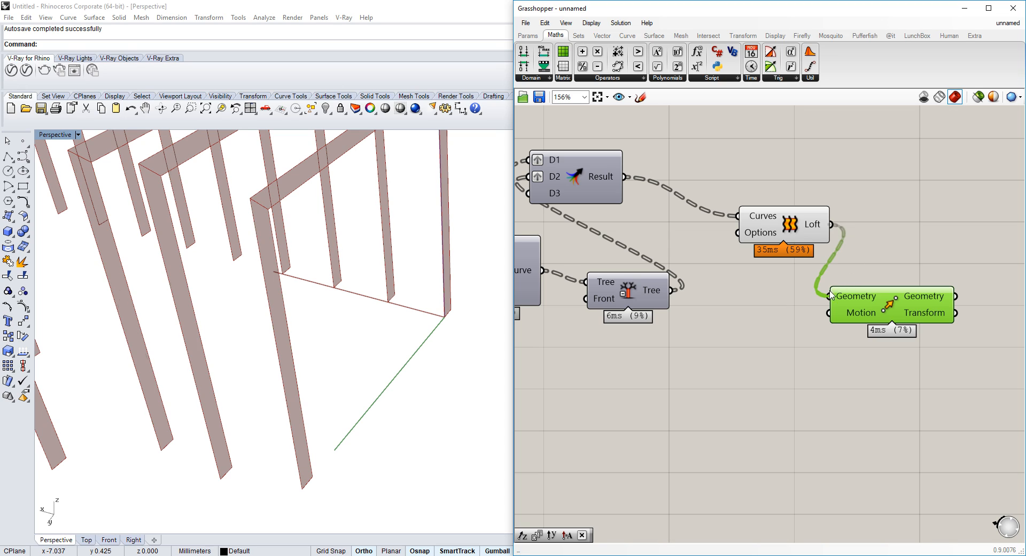
drag(890, 307, 921, 281)
double_click(761, 371)
text(x)
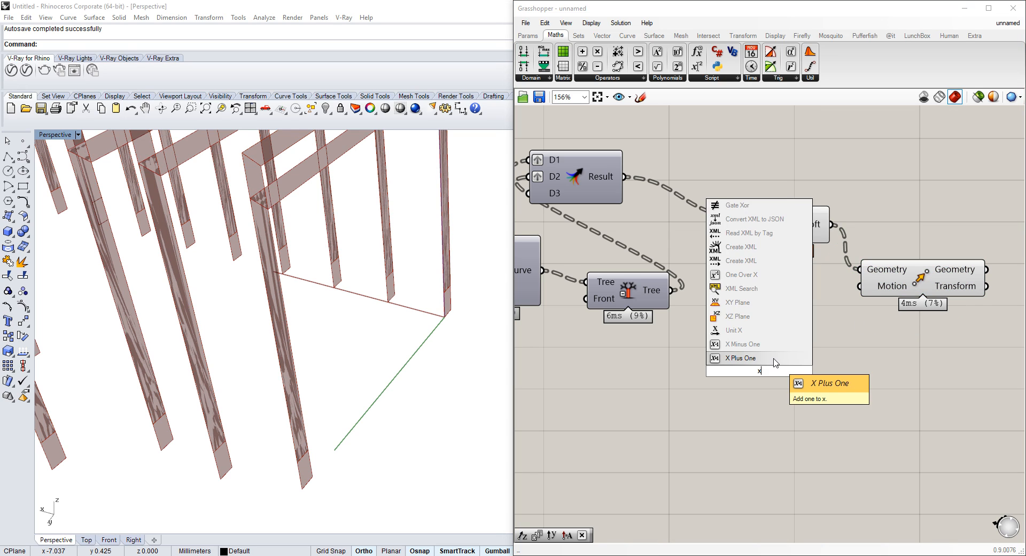
click(771, 359)
Add a Unit X vector component and delete the accidentally added Add One component
double_click(769, 424)
text(x)
click(761, 382)
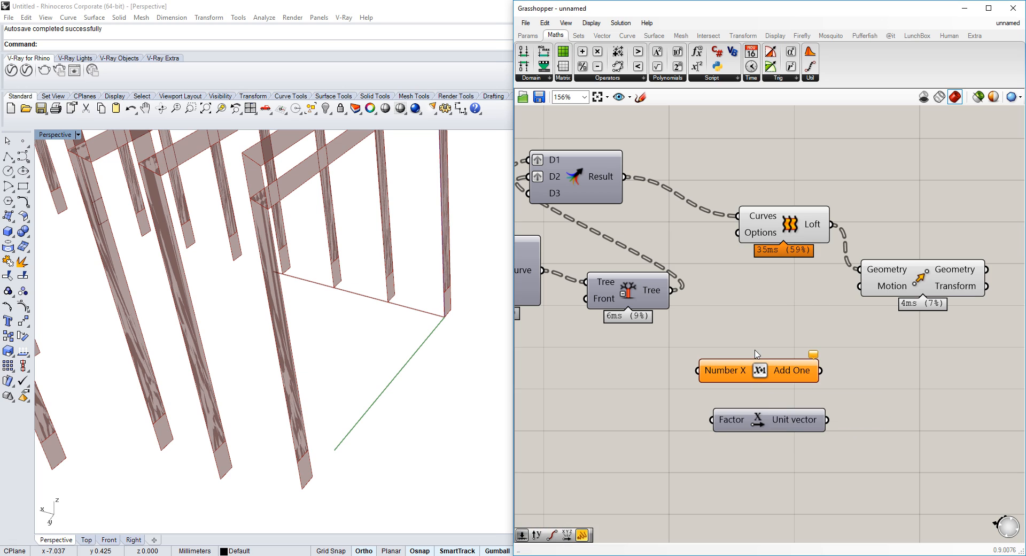
click(760, 368)
key(Delete)
drag(768, 424, 810, 346)
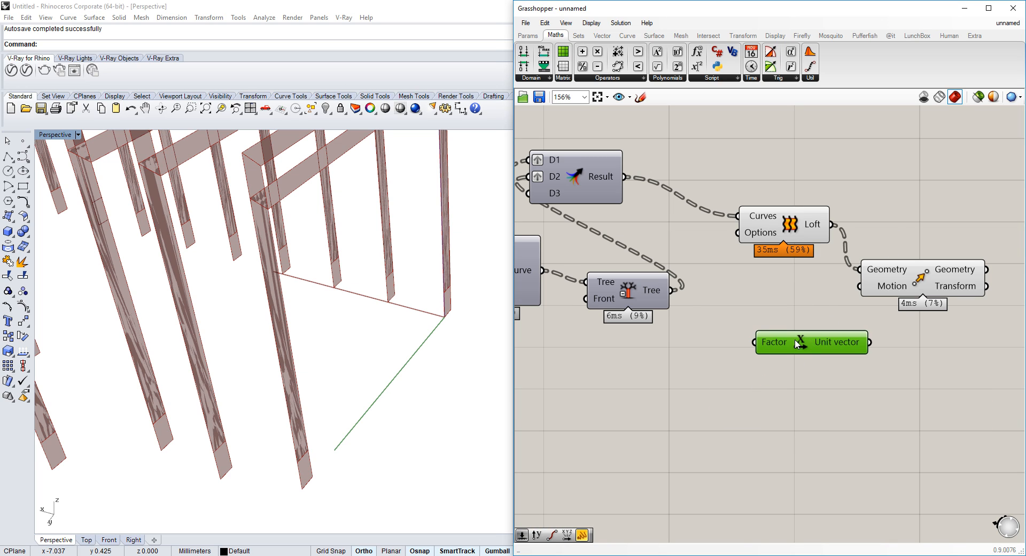
Add a Division component to the canvas beside the point components
scroll(797, 345, down, 6)
scroll(769, 252, up, 3)
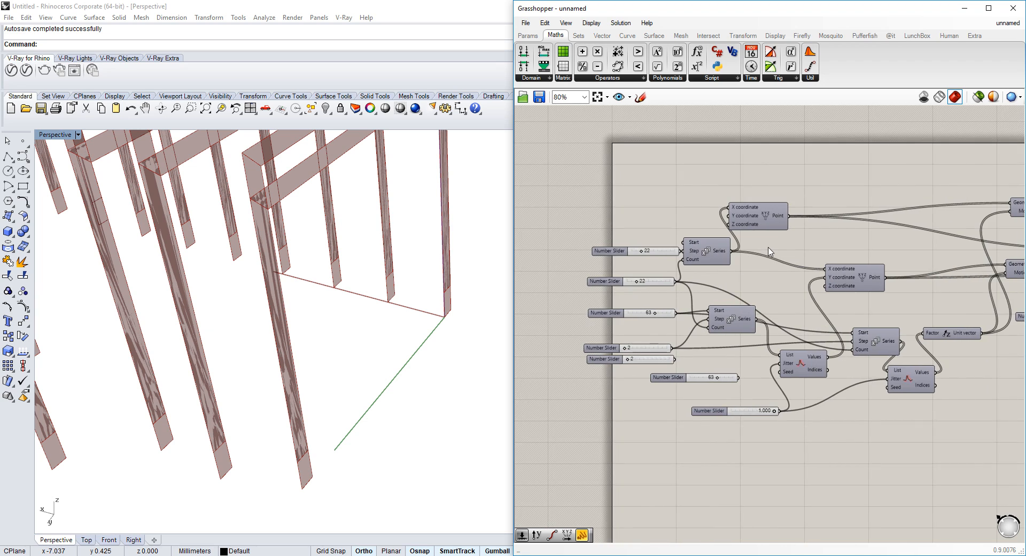
scroll(769, 251, up, 4)
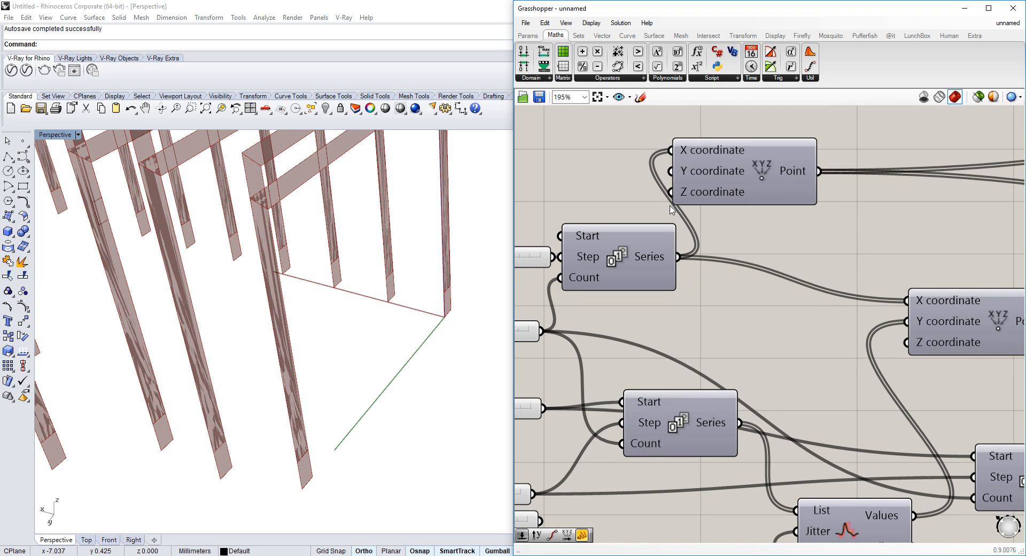
right_drag(672, 209, 712, 213)
double_click(644, 168)
text(divi)
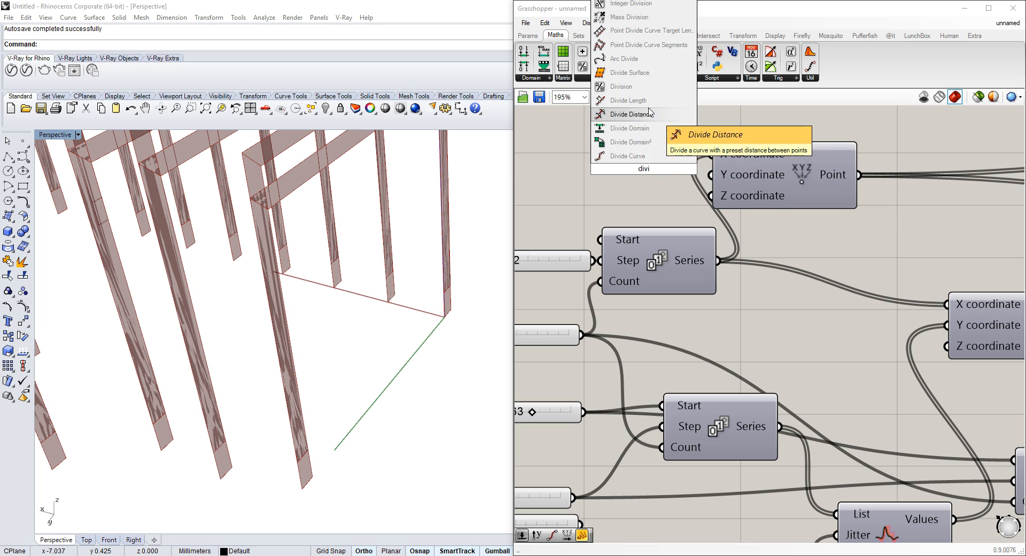
click(622, 86)
Wire an existing slider into the Division's A input and a new number slider set to 5 into its B input
scroll(634, 286, down, 3)
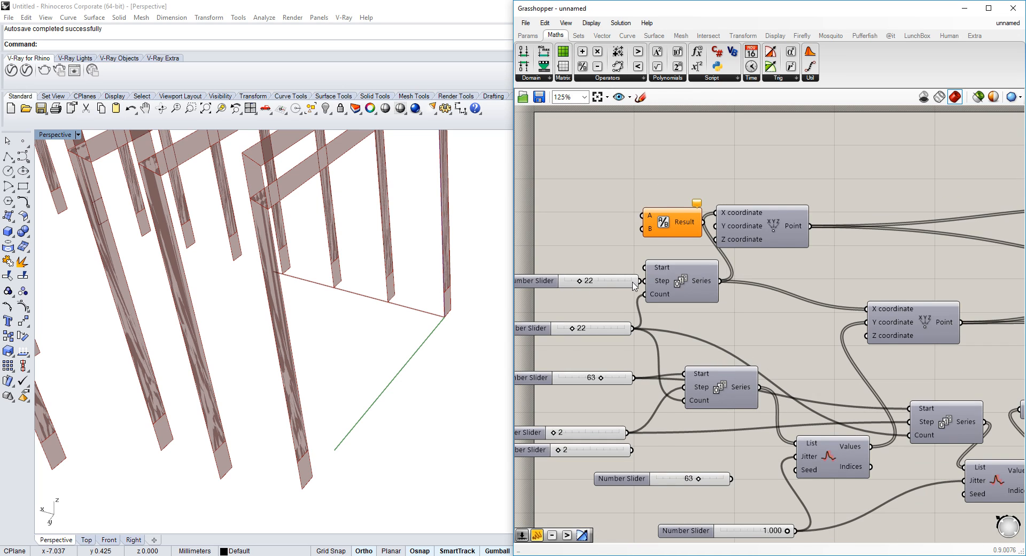
scroll(634, 286, up, 1)
click(606, 289)
drag(633, 282, 644, 199)
right_drag(548, 197, 607, 199)
double_click(609, 197)
text(&&)
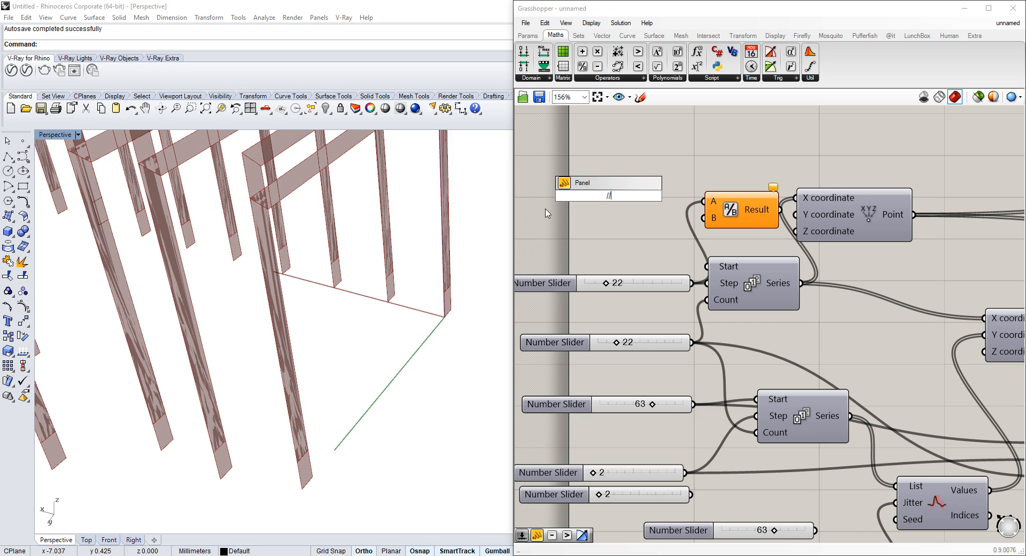
double_click(615, 221)
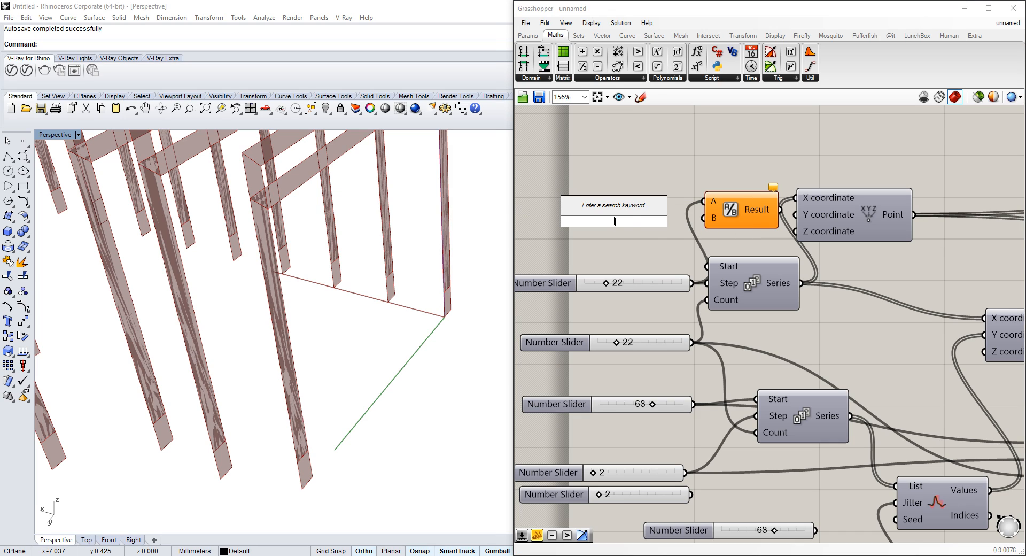
text(5)
key(Return)
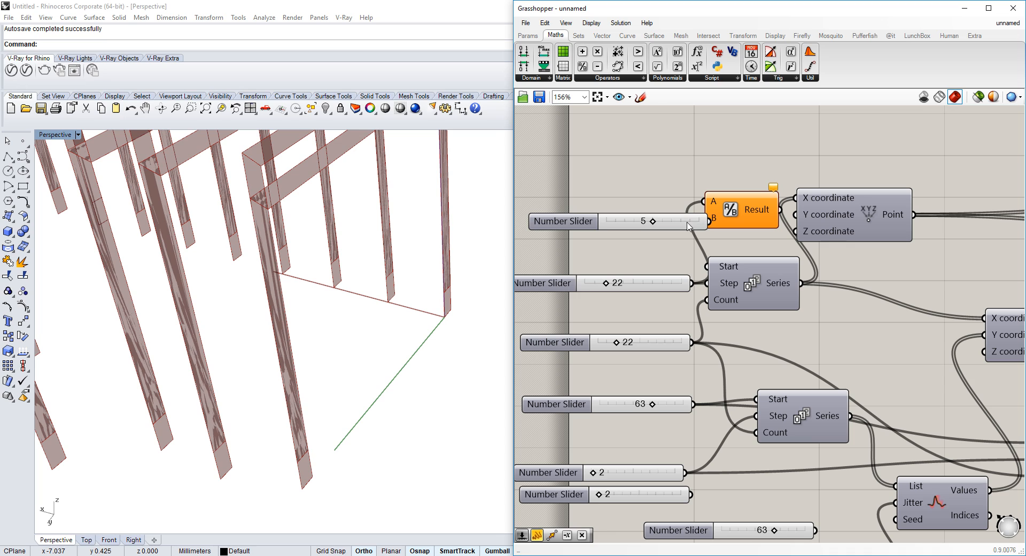
click(691, 221)
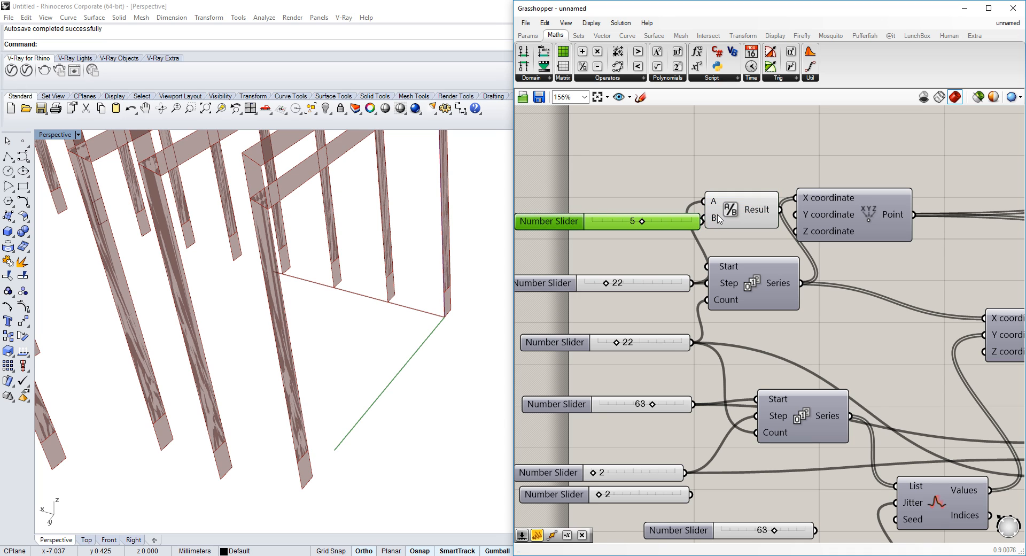
Wire the Division result into the Unit X vector's Factor input
scroll(703, 228, down, 10)
scroll(602, 243, up, 10)
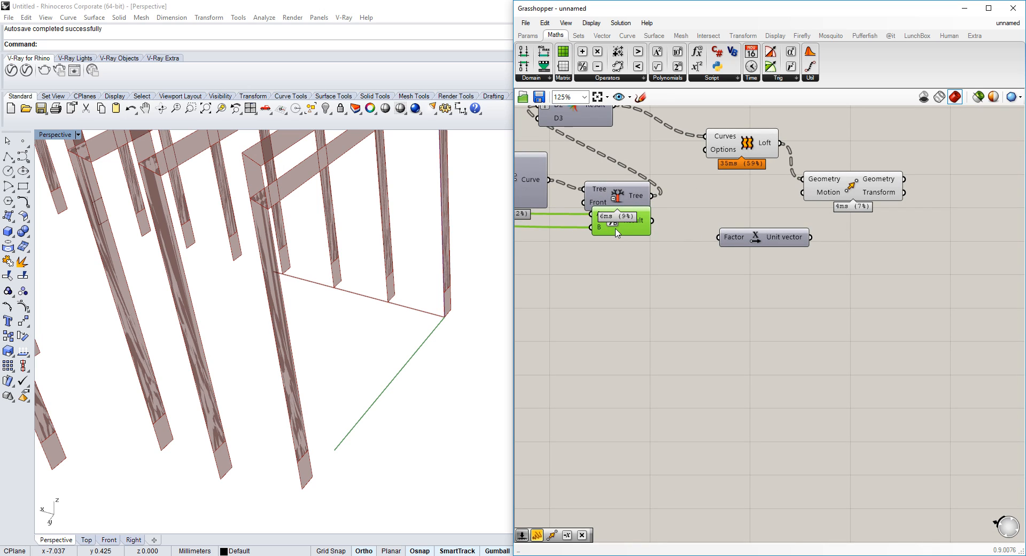
drag(617, 233, 726, 243)
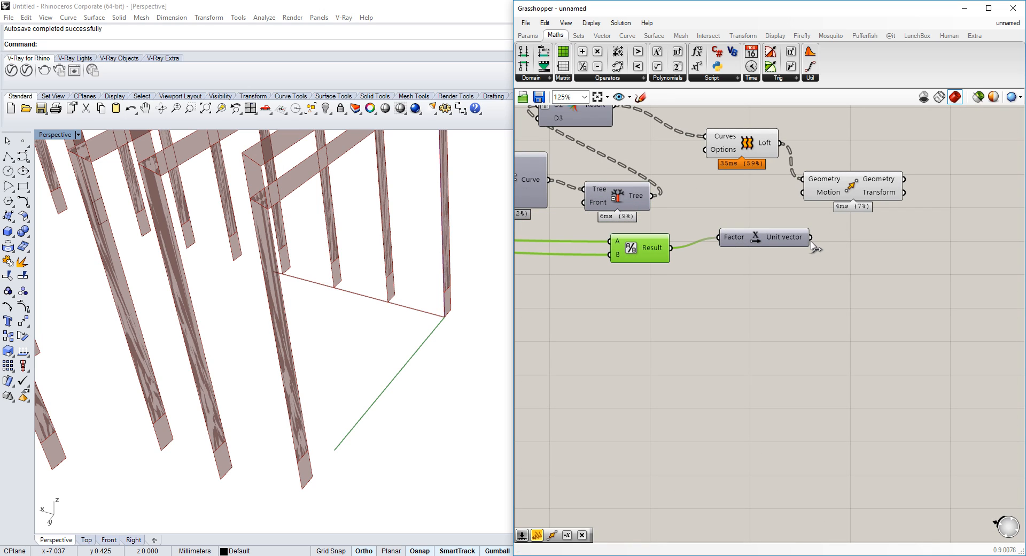
Connect the Unit X vector output to the Move component's Motion input
drag(812, 242, 809, 193)
drag(810, 238, 803, 195)
click(683, 282)
right_drag(212, 381, 246, 394)
Set the first Series component's step slider to 21
scroll(877, 287, down, 8)
right_drag(877, 287, 931, 289)
scroll(695, 259, up, 10)
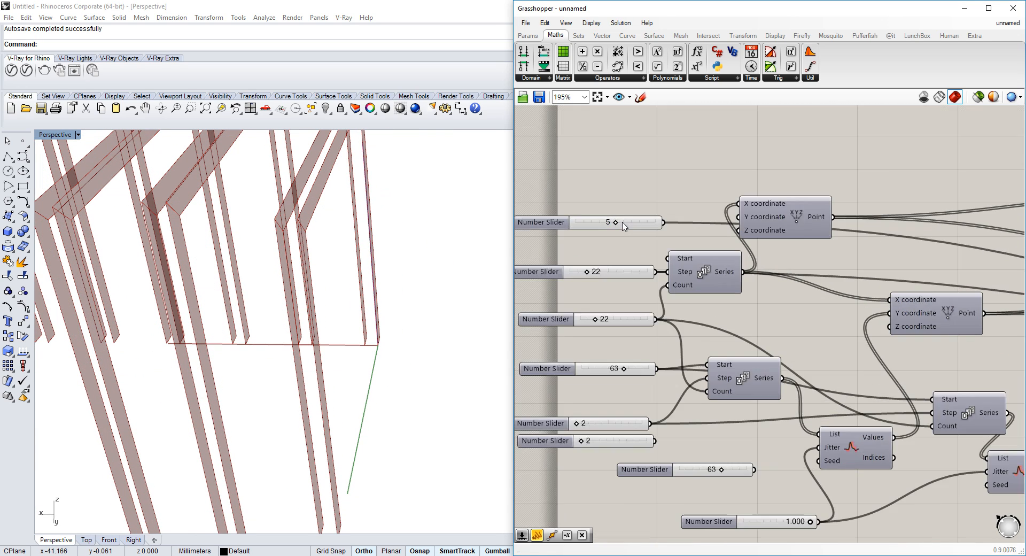
scroll(624, 226, up, 1)
drag(615, 222, 615, 277)
mouse_move(565, 316)
mouse_down()
mouse_move(609, 319)
mouse_move(551, 320)
mouse_up()
scroll(318, 338, down, 2)
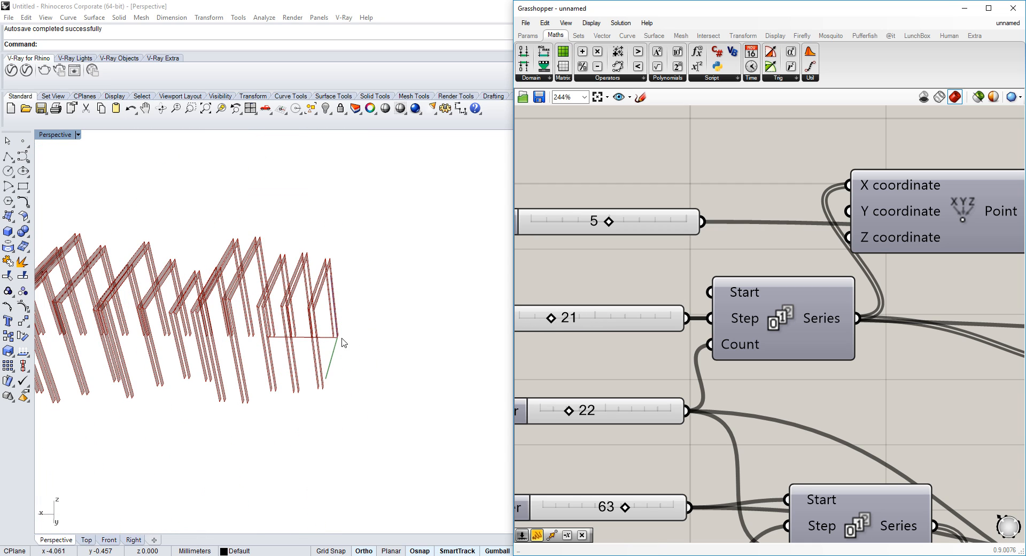
Reposition the Move component and turn off the Loft component's preview
scroll(882, 321, down, 5)
scroll(898, 305, up, 4)
right_drag(898, 305, 757, 258)
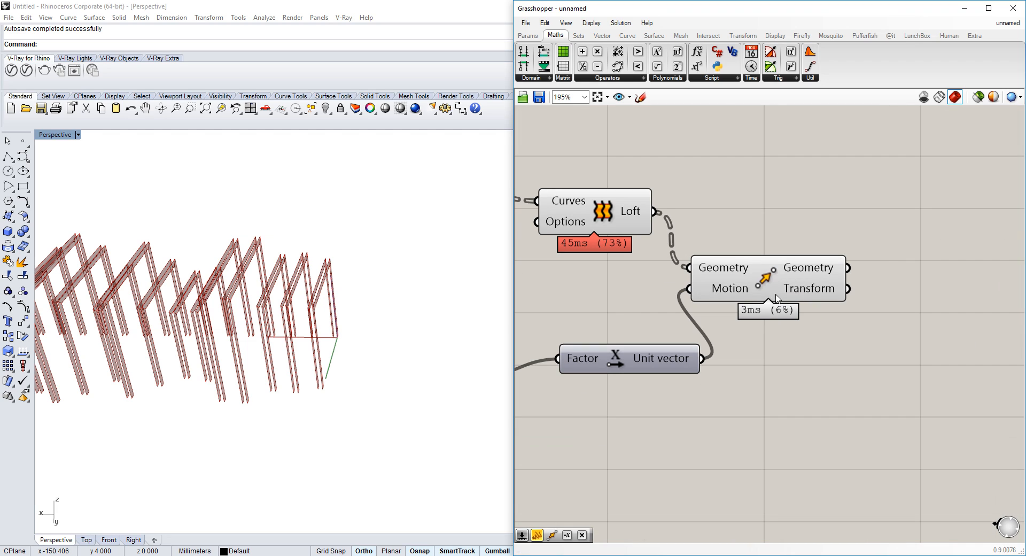
drag(775, 295, 851, 271)
click(601, 216)
right_click(603, 209)
click(755, 215)
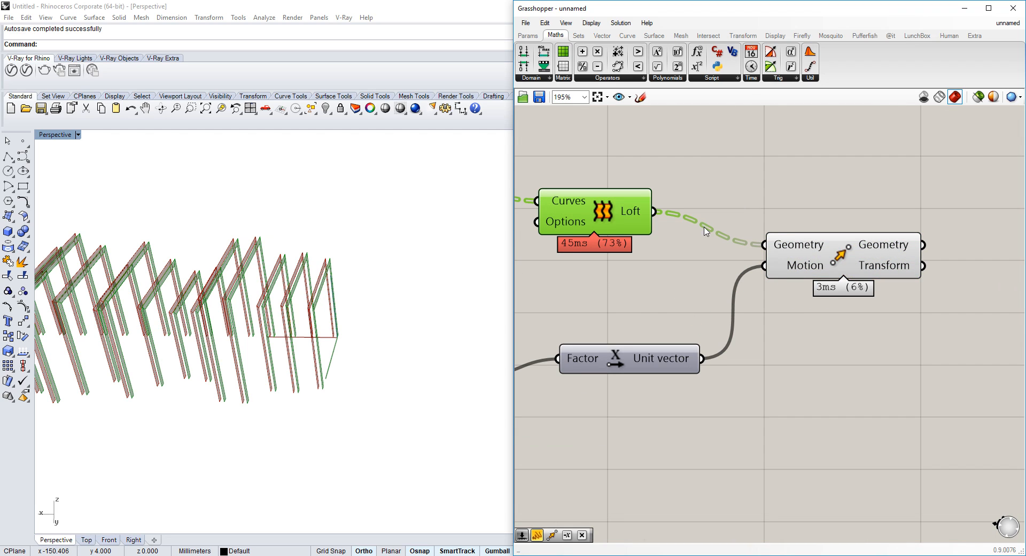
right_drag(872, 228, 810, 234)
scroll(613, 270, down, 3)
scroll(322, 330, up, 5)
right_drag(333, 324, 291, 292)
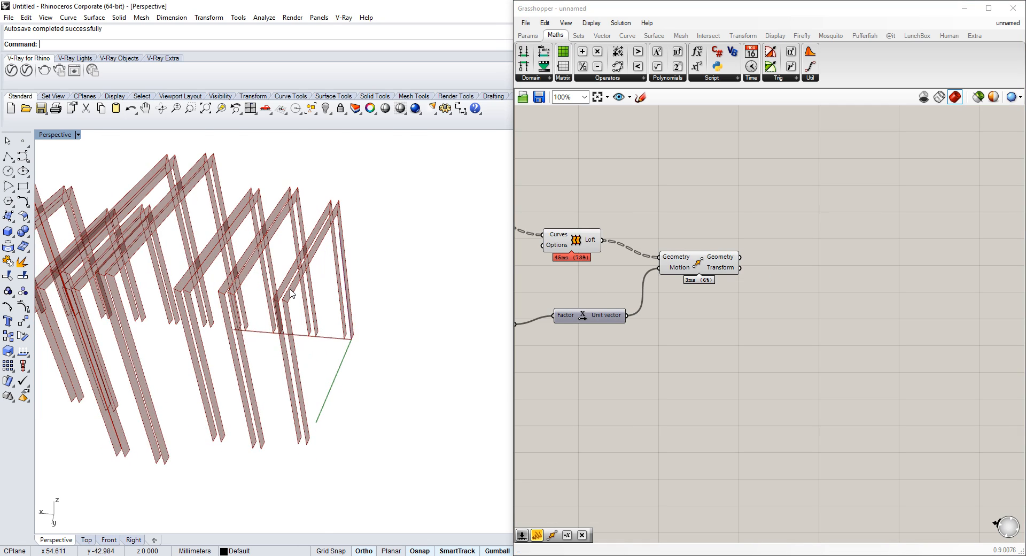
scroll(298, 302, up, 3)
double_click(820, 230)
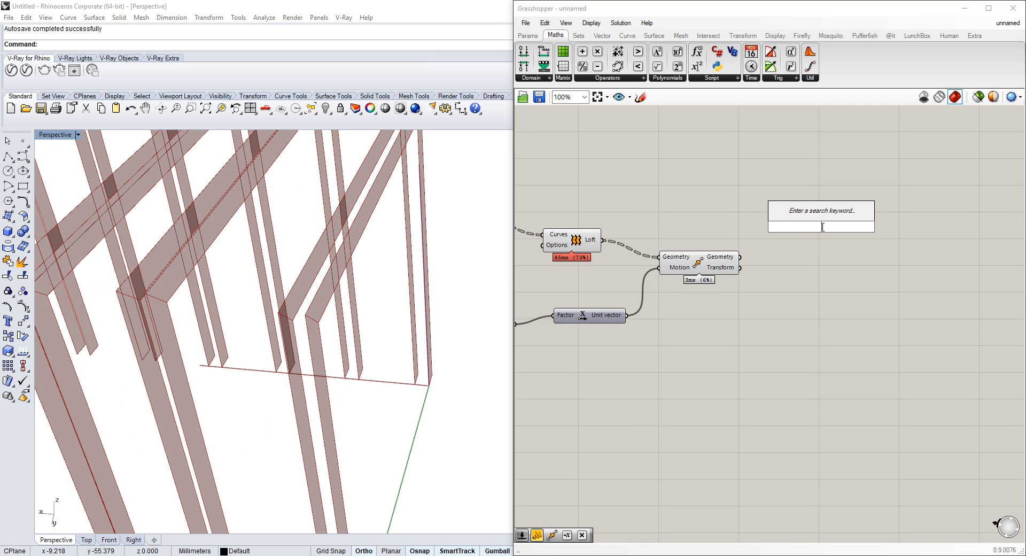
text(con)
key(Escape)
Add an Extrude component to the canvas
double_click(823, 232)
text(extru)
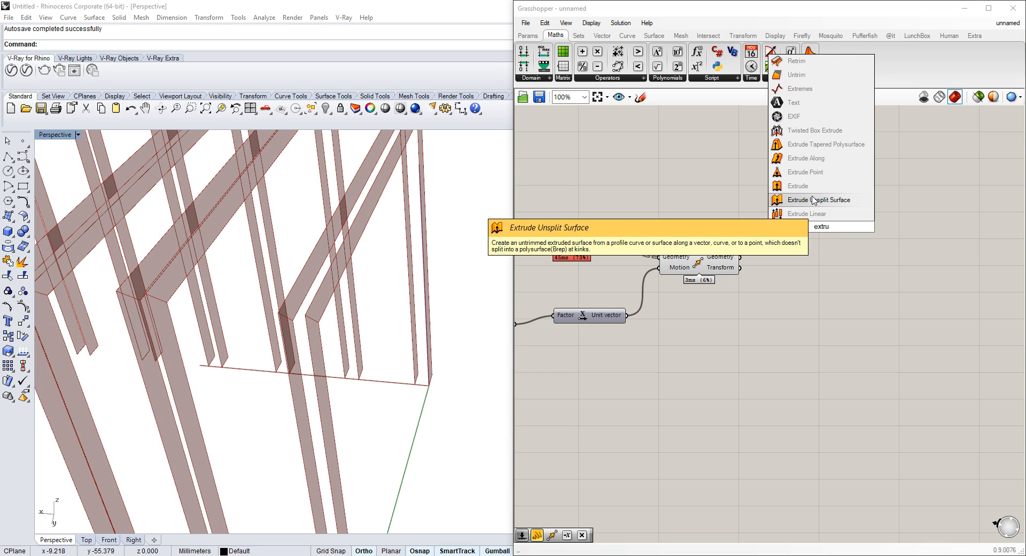
click(798, 185)
Wire the combined Result curves into the Extrude component's Base input
click(702, 268)
right_drag(622, 265, 669, 228)
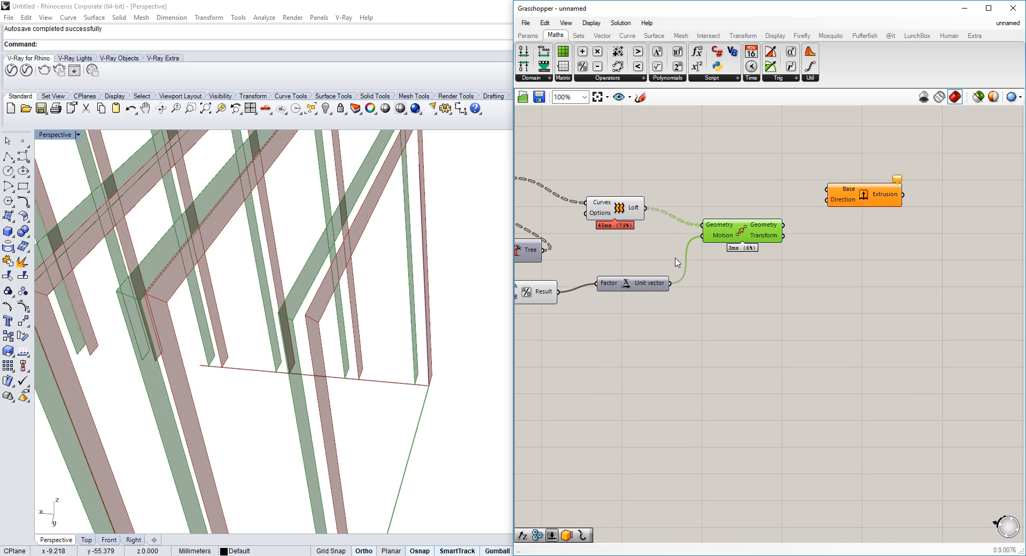
right_drag(615, 245, 725, 240)
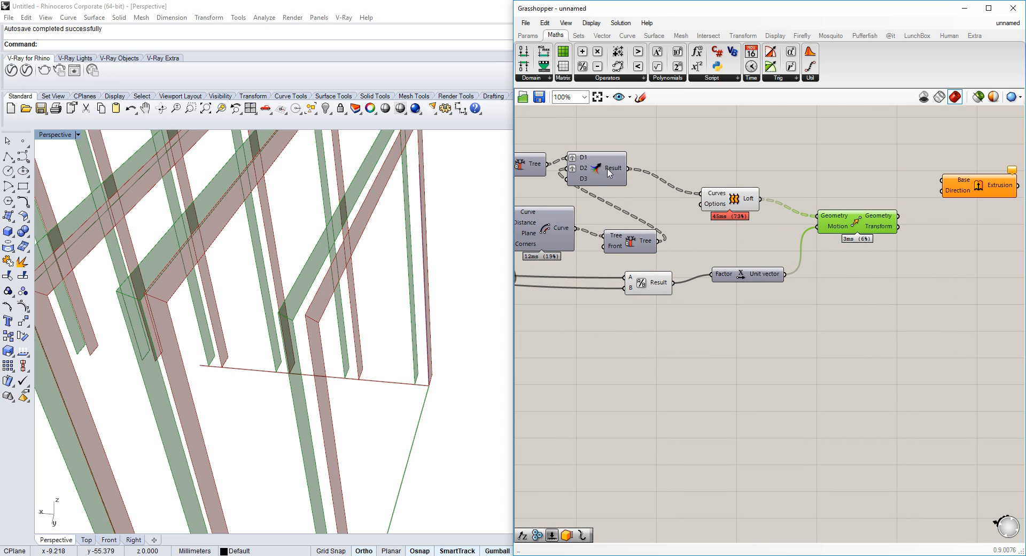
click(661, 160)
right_drag(661, 160, 619, 188)
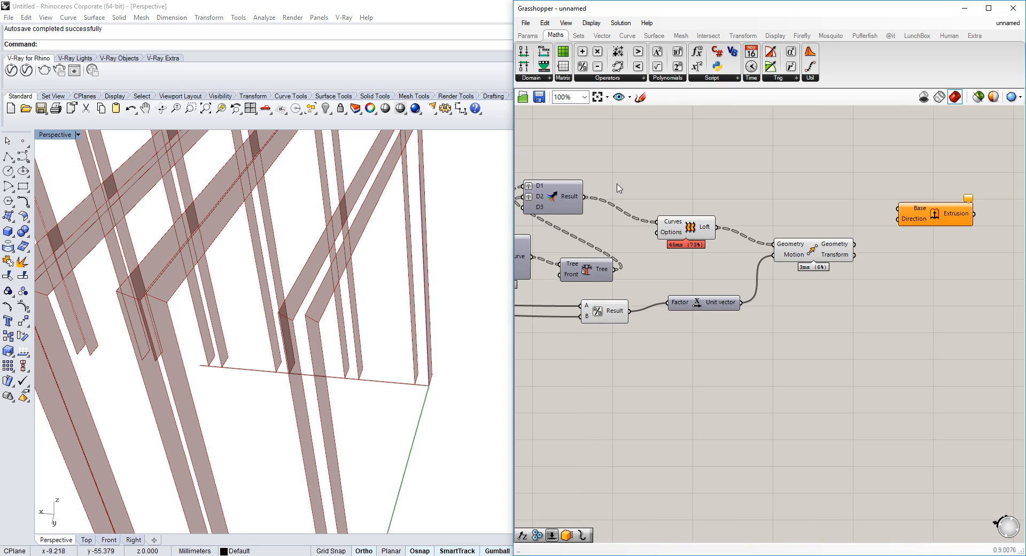
drag(586, 198, 898, 208)
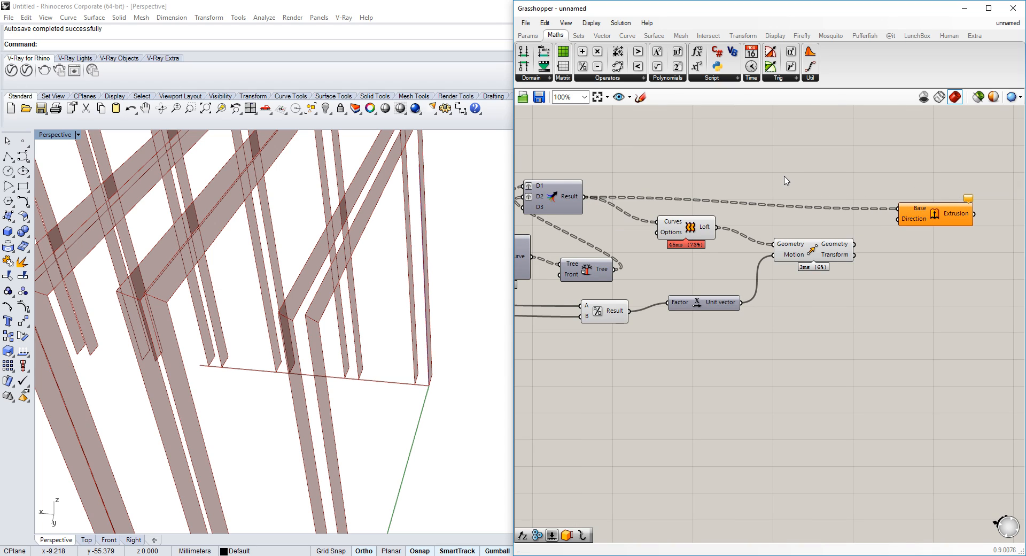
Add another Unit X vector fed by the Division result and wire it into the Extrude's Direction input
double_click(785, 176)
text(x)
click(782, 135)
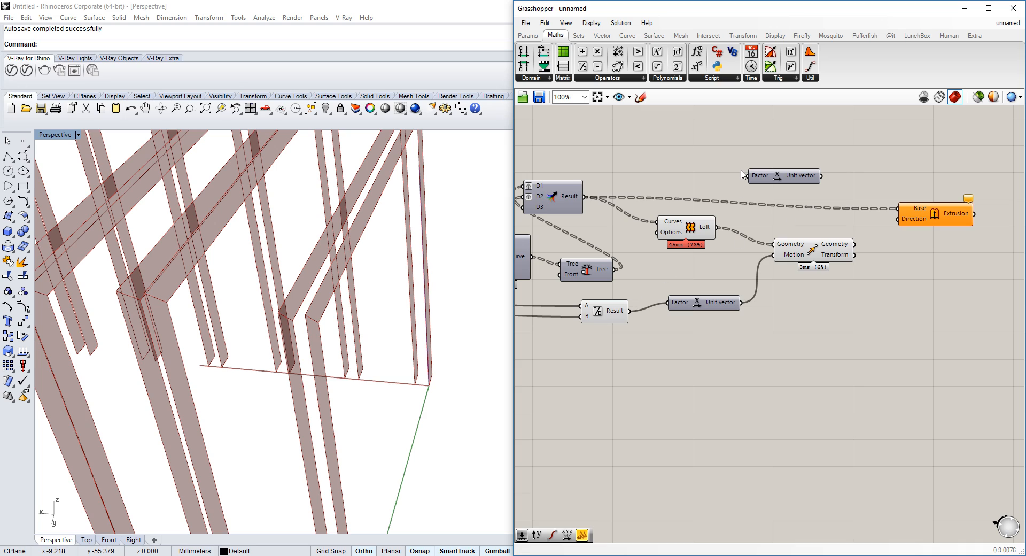
drag(892, 231, 899, 218)
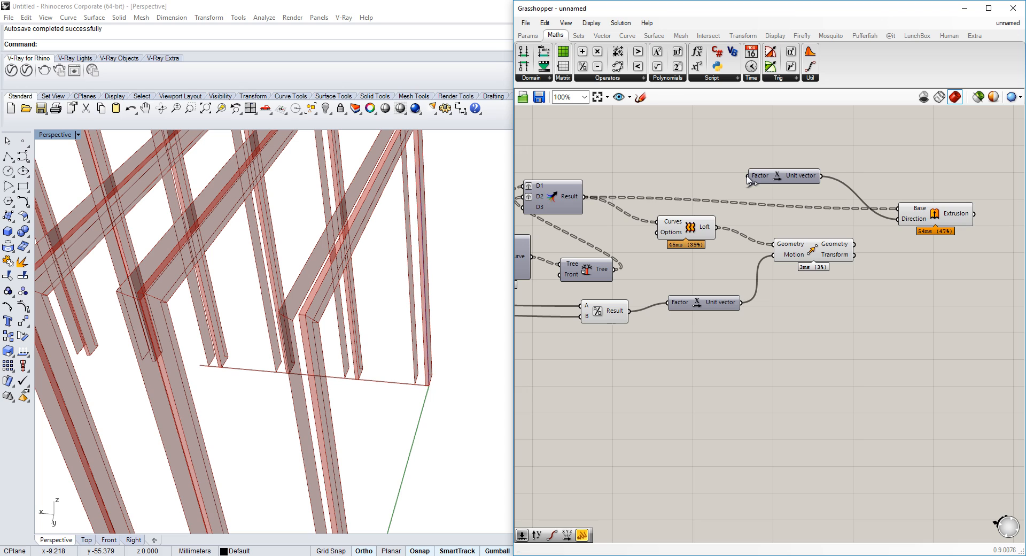
drag(721, 219, 630, 311)
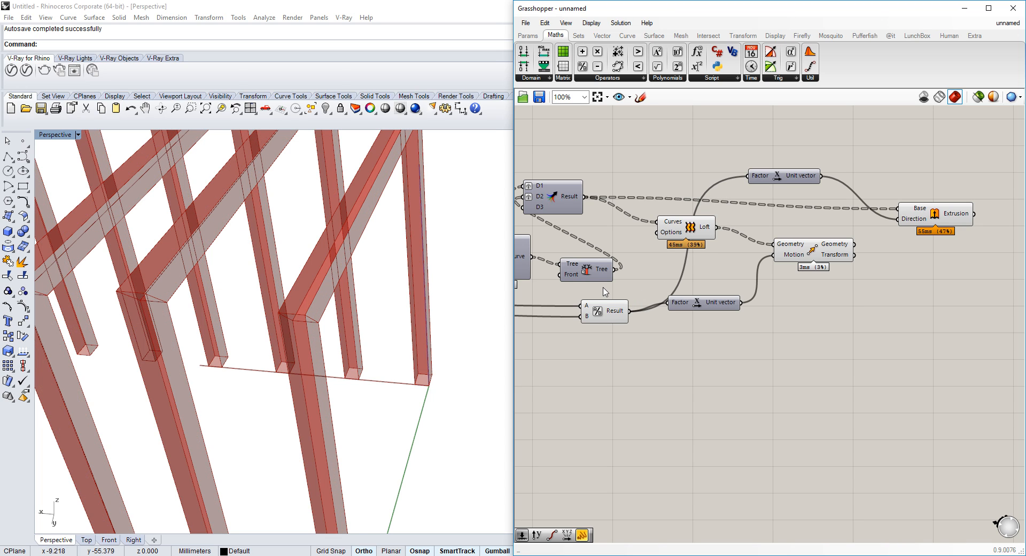
Rearrange the Loft and Move components on the canvas
right_drag(258, 233, 262, 257)
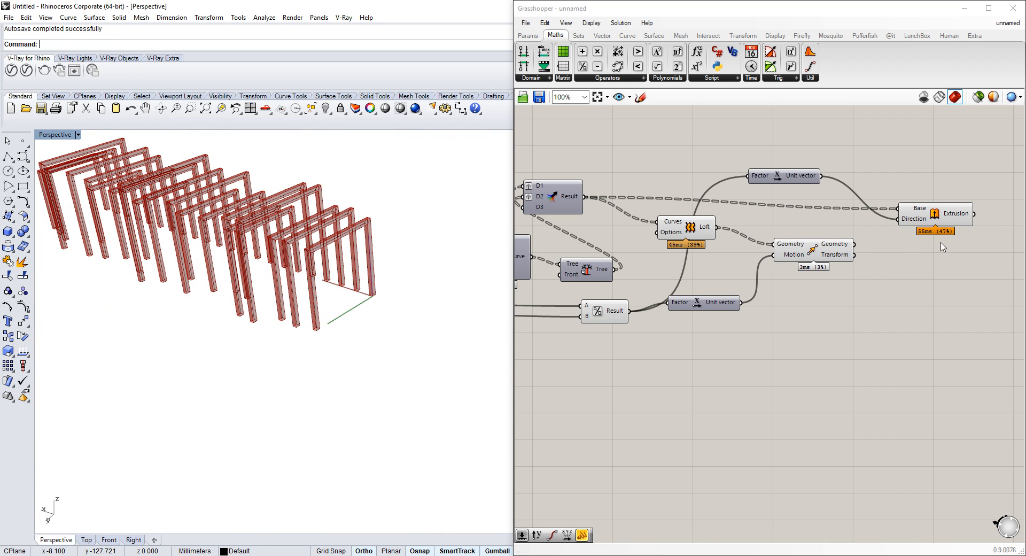
click(951, 216)
click(813, 253)
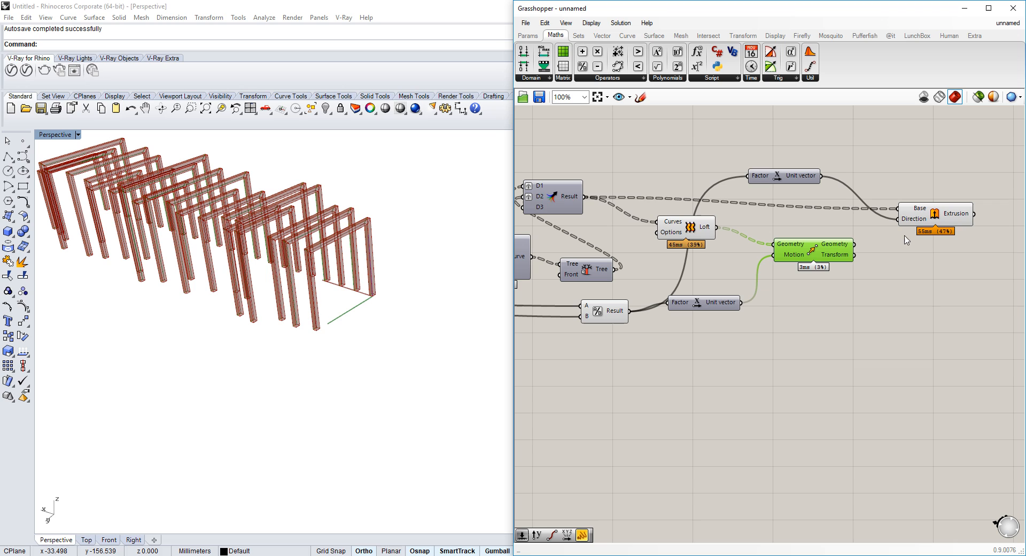
drag(815, 248, 823, 257)
drag(693, 221, 736, 242)
drag(828, 268, 901, 295)
Inspect the extruded timber frames in the viewport from several angles
scroll(372, 252, up, 8)
right_drag(373, 252, 201, 249)
scroll(201, 250, down, 8)
right_drag(300, 288, 412, 275)
scroll(422, 294, up, 3)
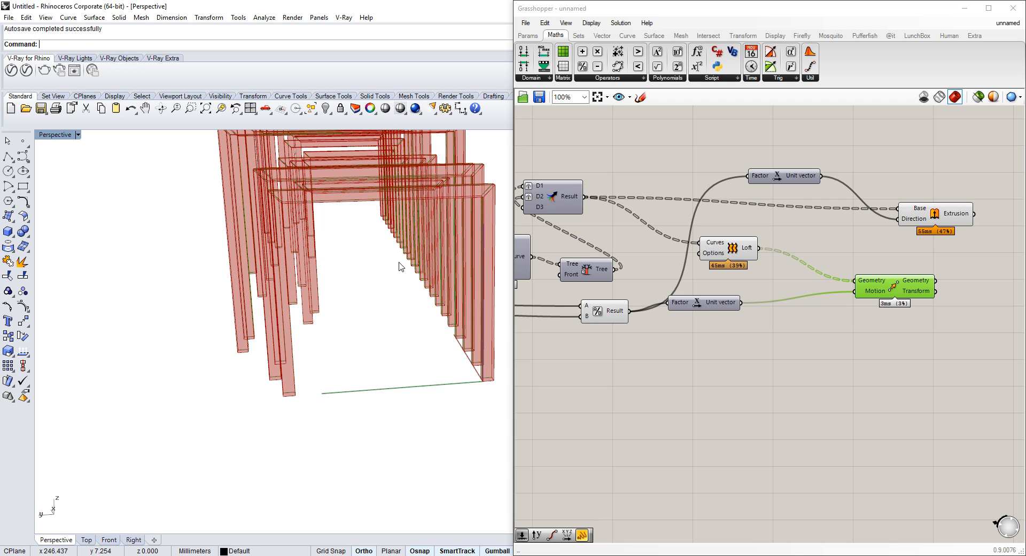
scroll(429, 290, down, 3)
right_drag(782, 292, 1012, 276)
click(689, 231)
scroll(692, 233, down, 4)
scroll(758, 228, up, 5)
right_drag(323, 300, 370, 313)
scroll(355, 273, down, 4)
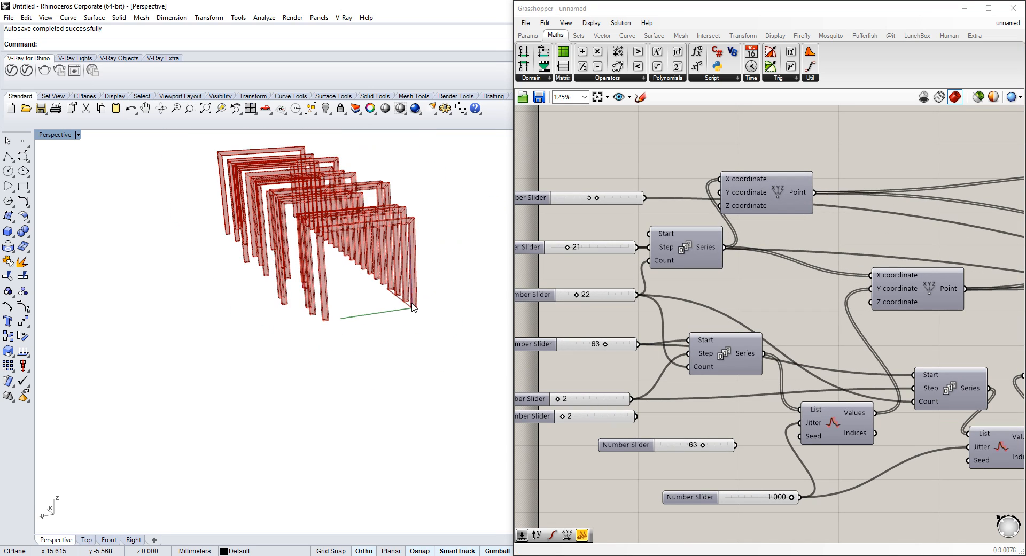
scroll(409, 305, up, 4)
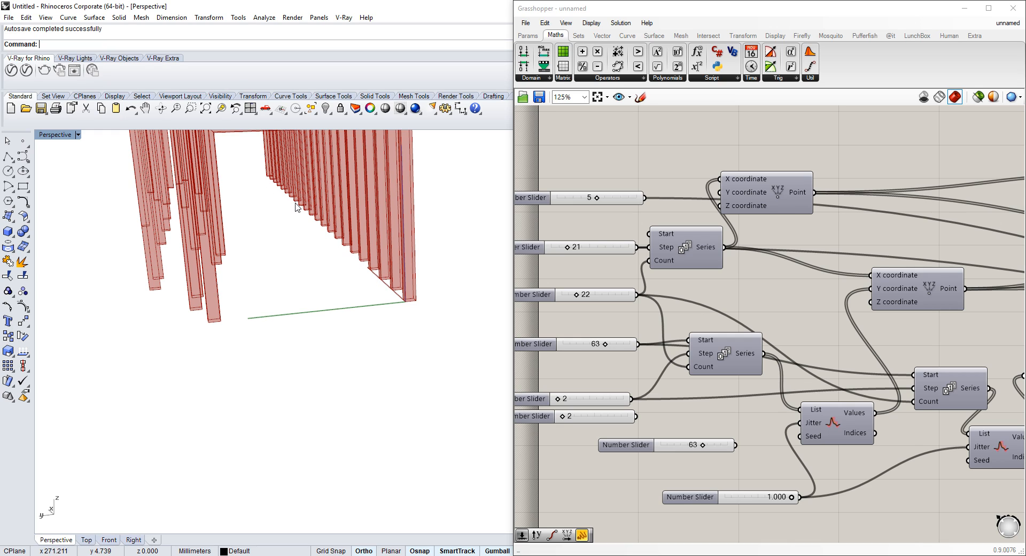
key(Return)
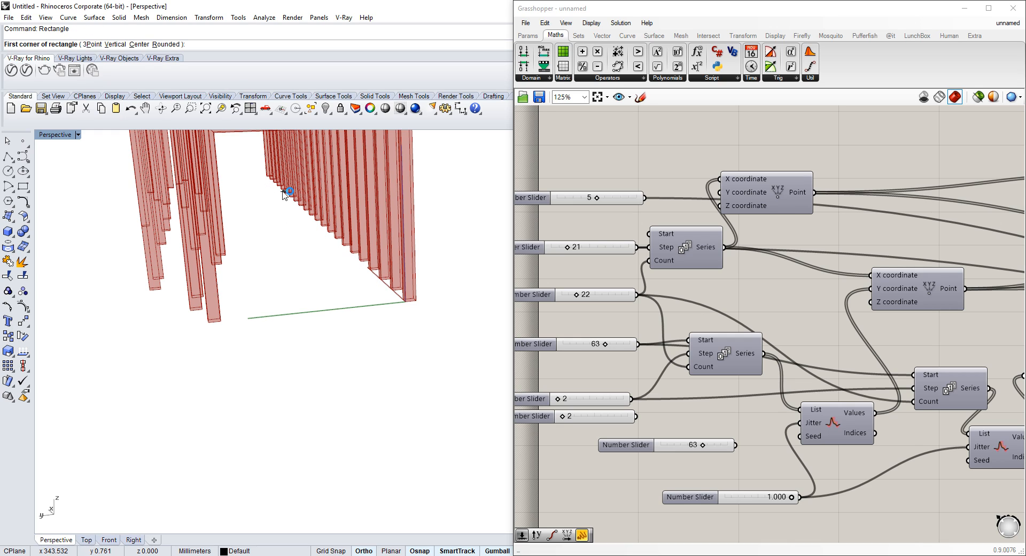
click(332, 231)
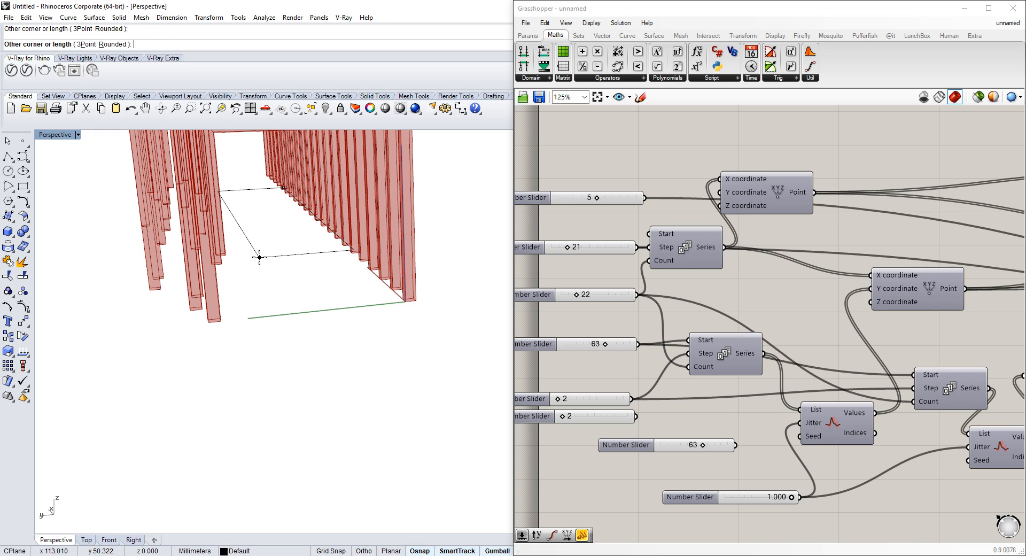
click(260, 257)
click(298, 253)
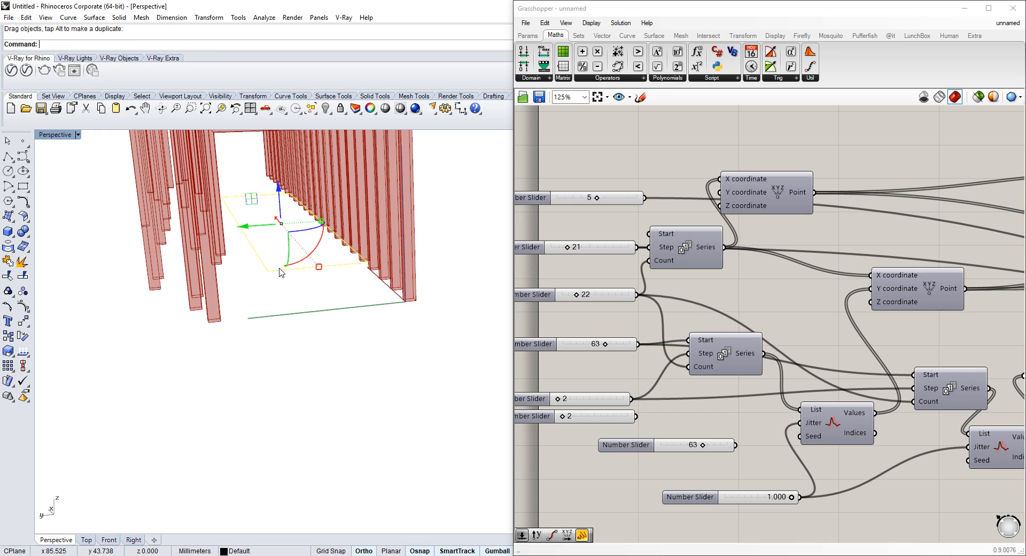
key(Delete)
Add a Line SDL component to the canvas
double_click(687, 187)
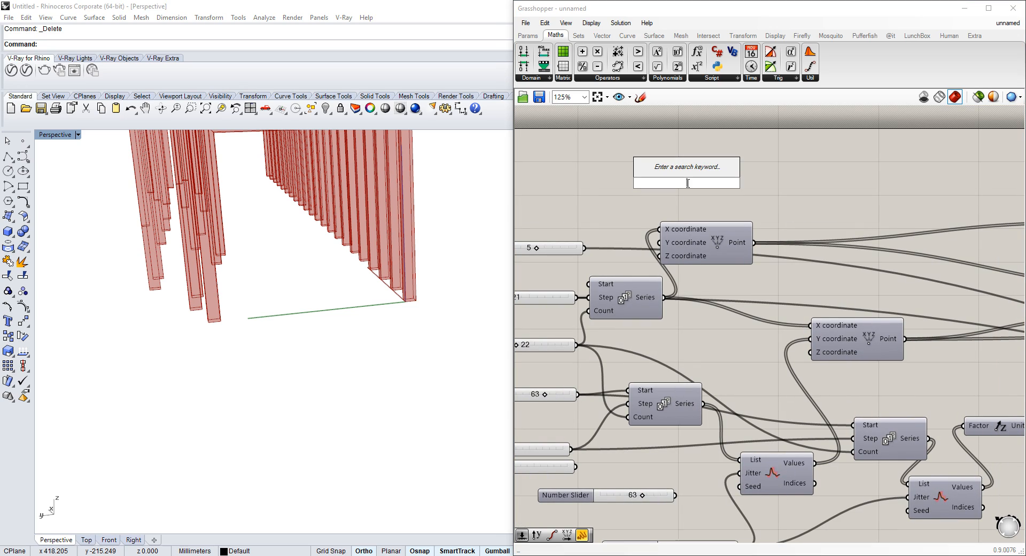
text(sdl)
click(665, 163)
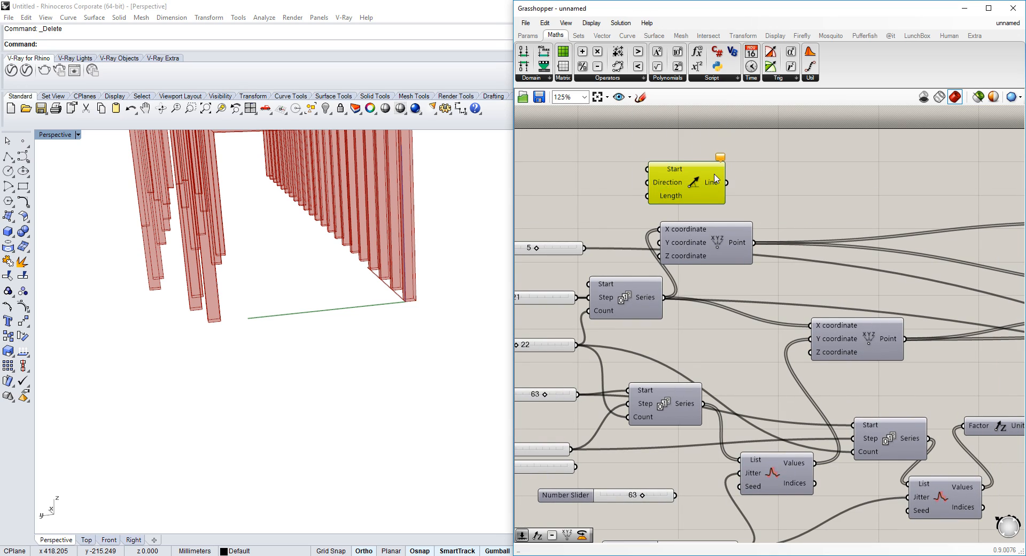
Add a Construct Point component to the canvas
double_click(618, 186)
text(constru)
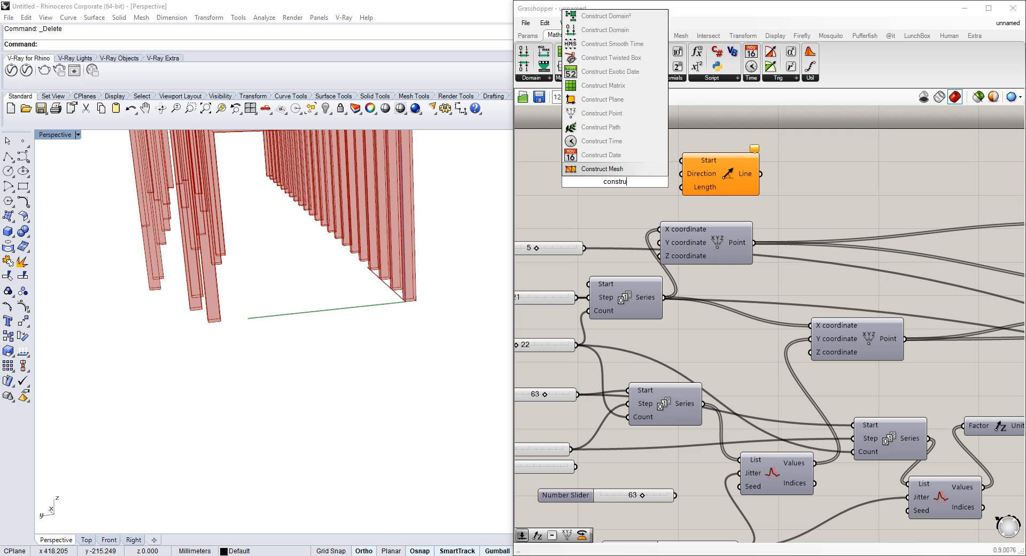
click(602, 114)
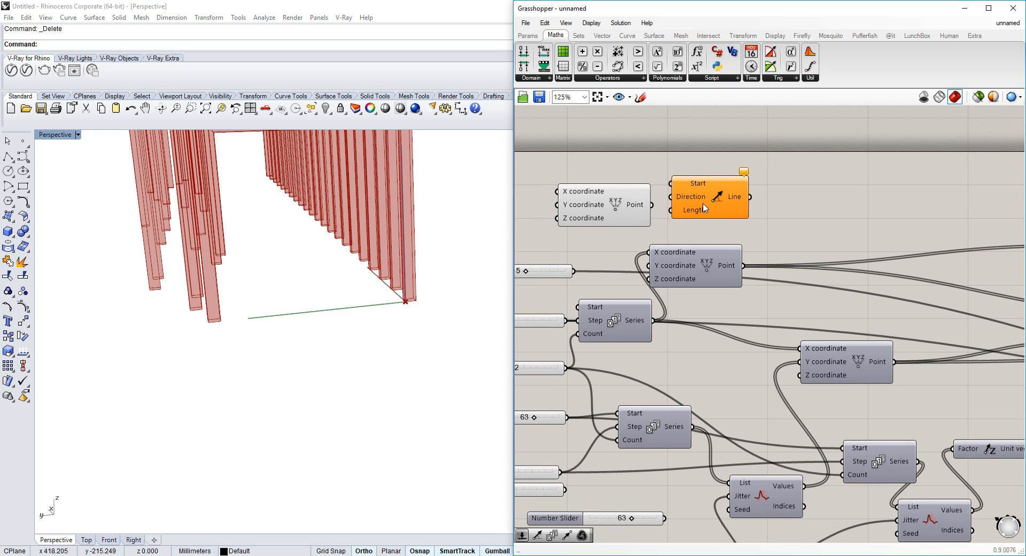
Rearrange the Construct Point and Line SDL components on the canvas
drag(703, 206, 763, 199)
mouse_move(730, 266)
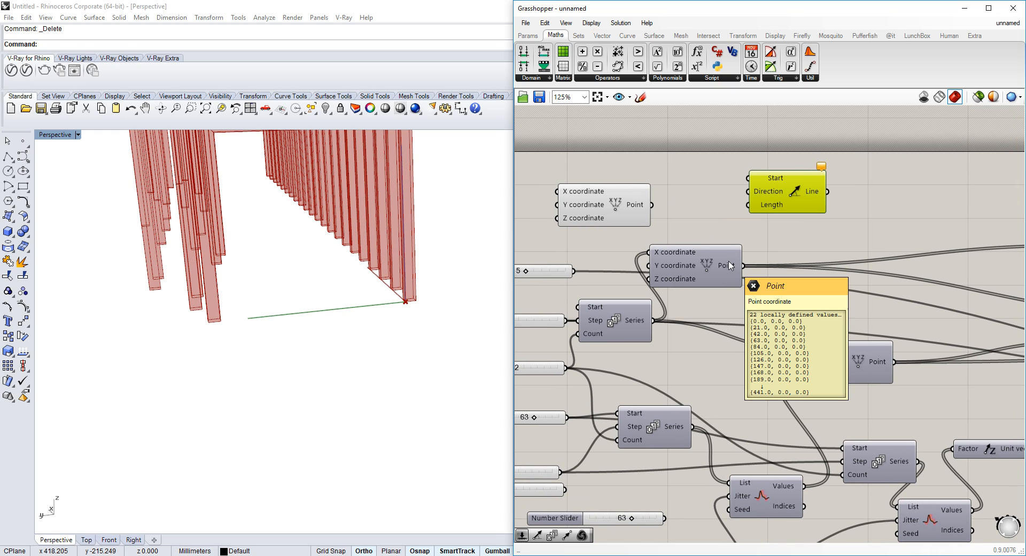
drag(594, 213, 609, 202)
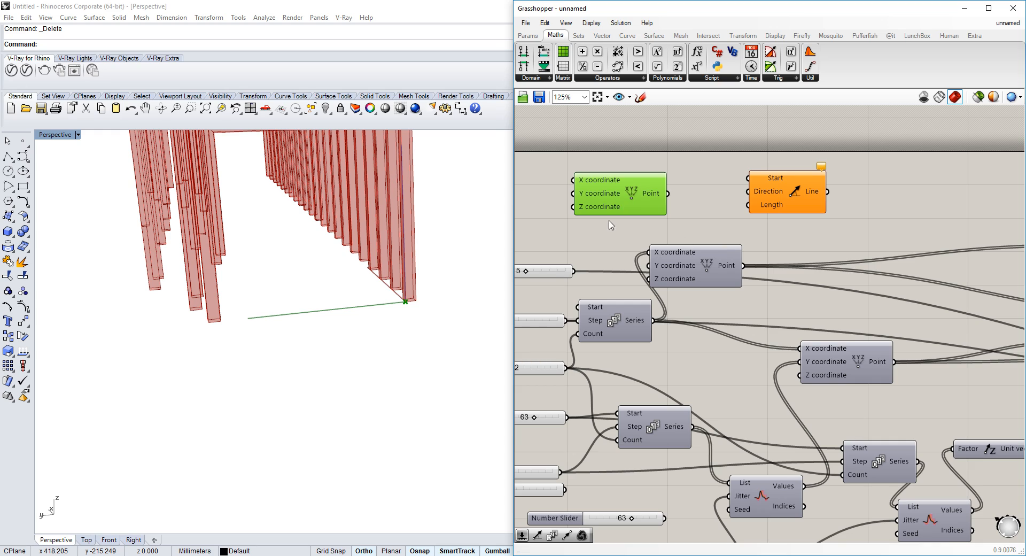
right_drag(611, 225, 693, 227)
right_drag(806, 198, 768, 204)
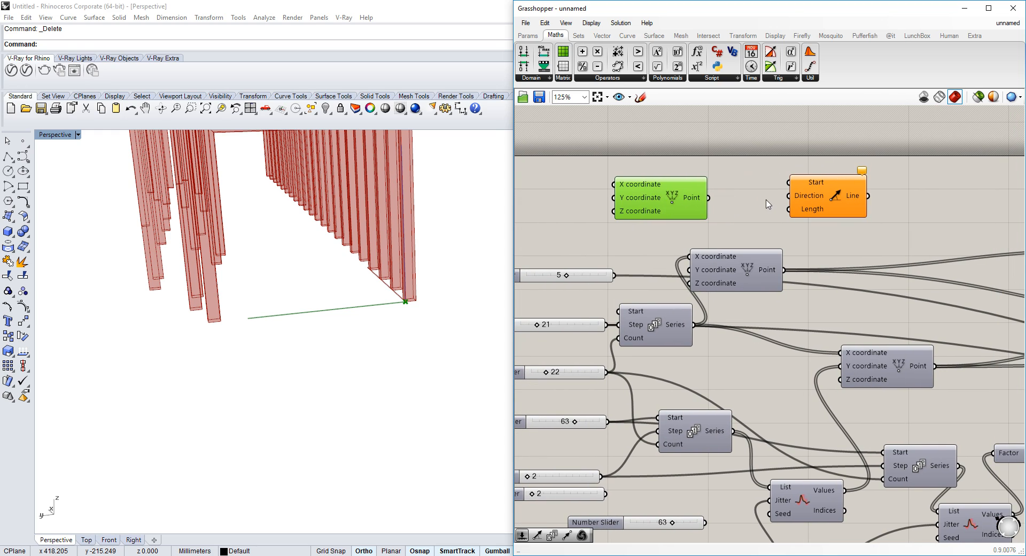
mouse_move(623, 199)
right_drag(623, 199, 642, 183)
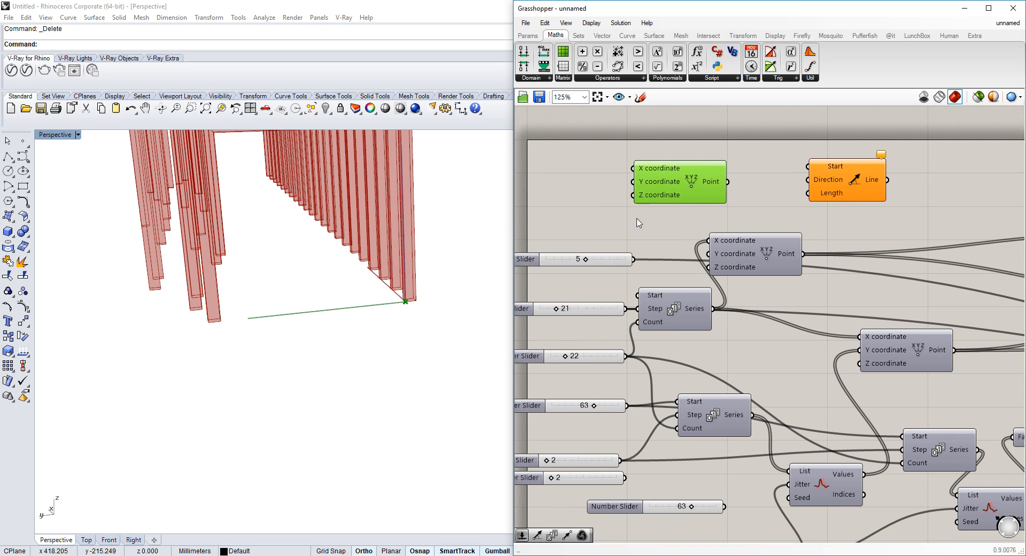
Add a Multiplication component, wire its inputs, and connect its Result to the Line's Length input
double_click(609, 214)
text(mul)
key(Return)
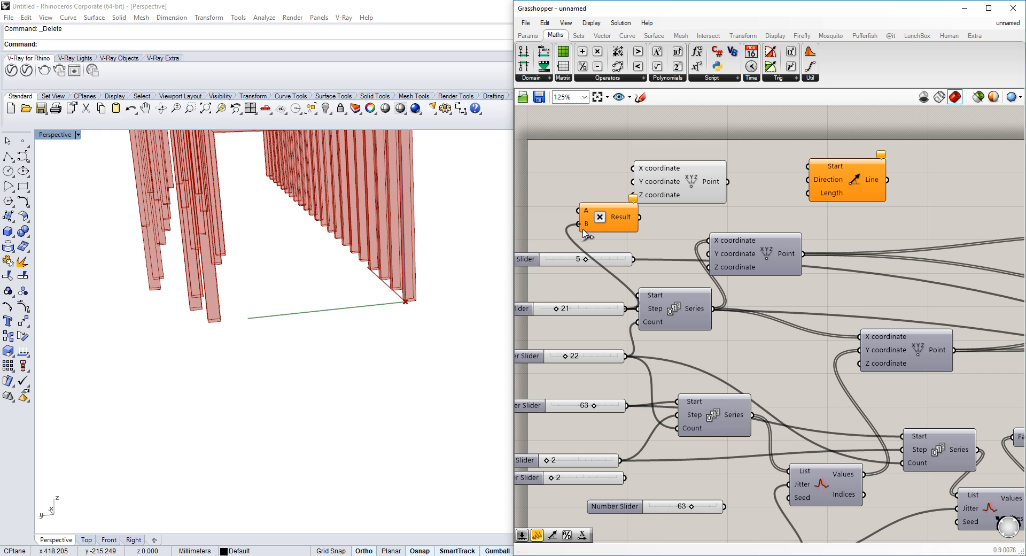
drag(619, 306, 625, 355)
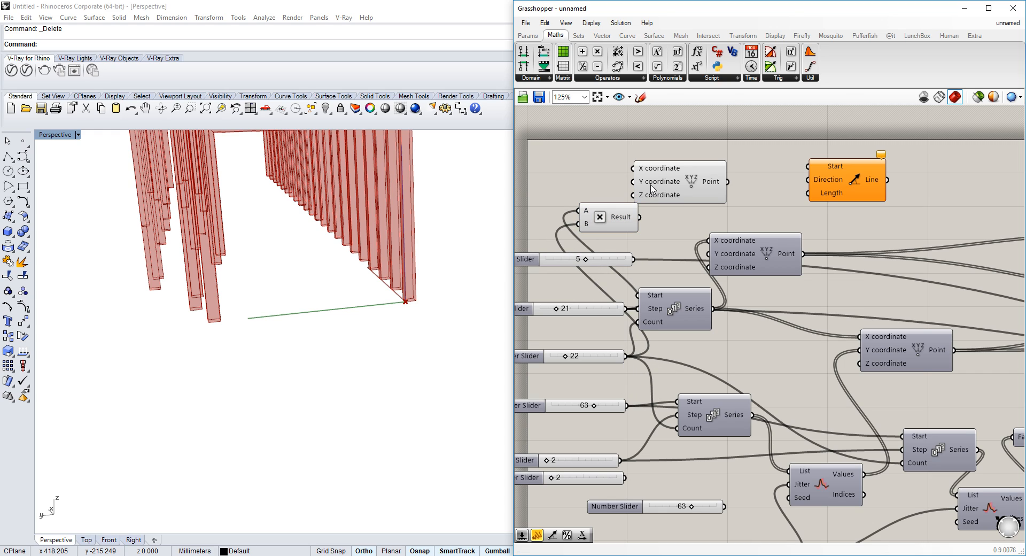
right_drag(643, 219, 624, 226)
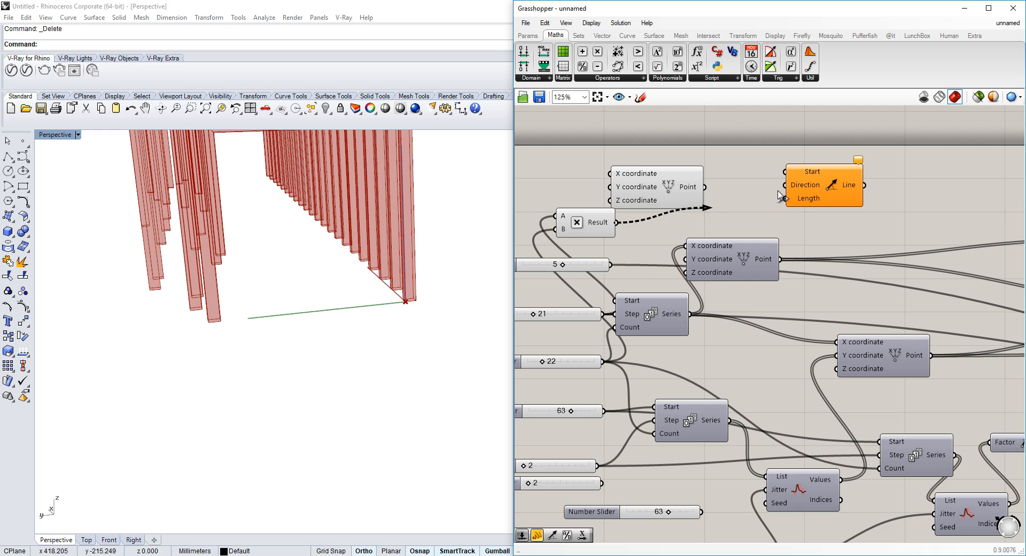
drag(792, 190, 795, 199)
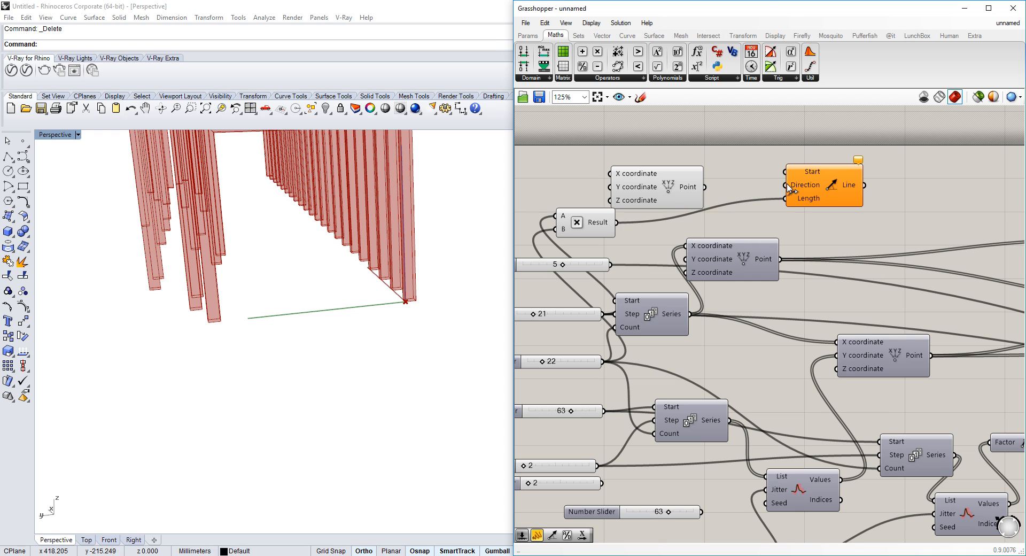
Add a Unit X vector and wire it with the Construct Point into the Line's Direction and Start inputs
double_click(719, 154)
text(x)
click(700, 114)
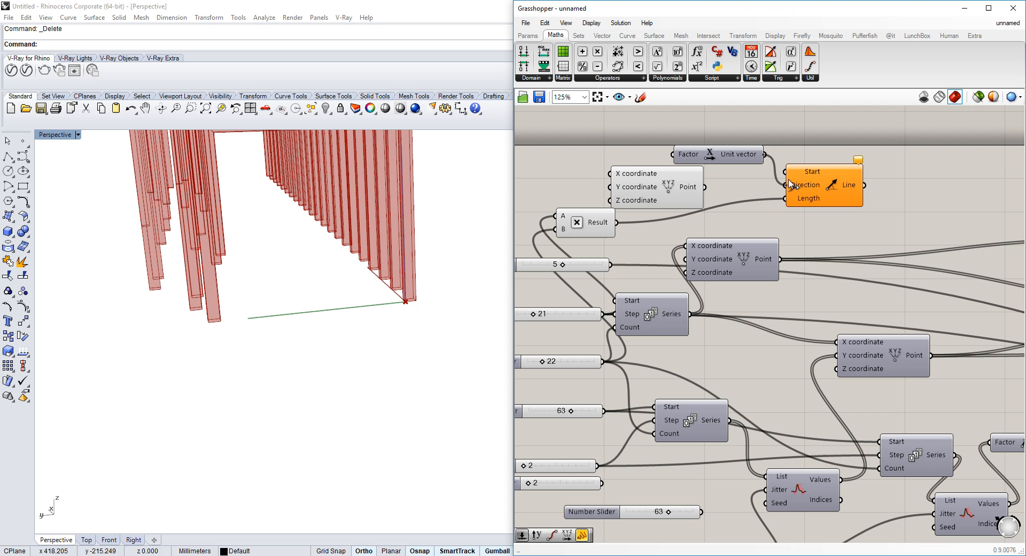
drag(701, 187, 703, 187)
click(826, 197)
Inspect the new line among the timber frames in the viewport
right_drag(186, 266, 289, 272)
scroll(316, 253, down, 8)
scroll(139, 298, up, 14)
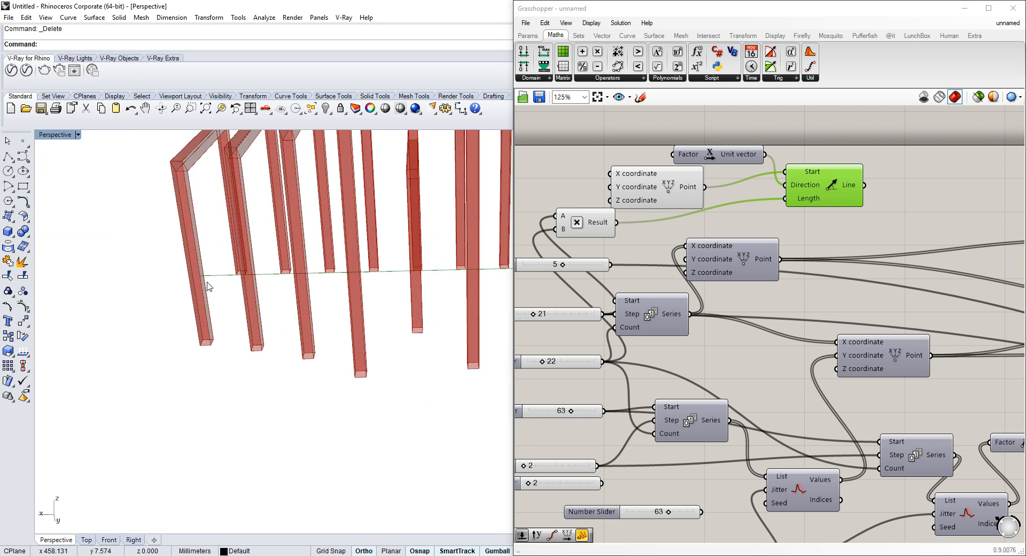
right_drag(207, 284, 402, 263)
right_drag(748, 191, 737, 213)
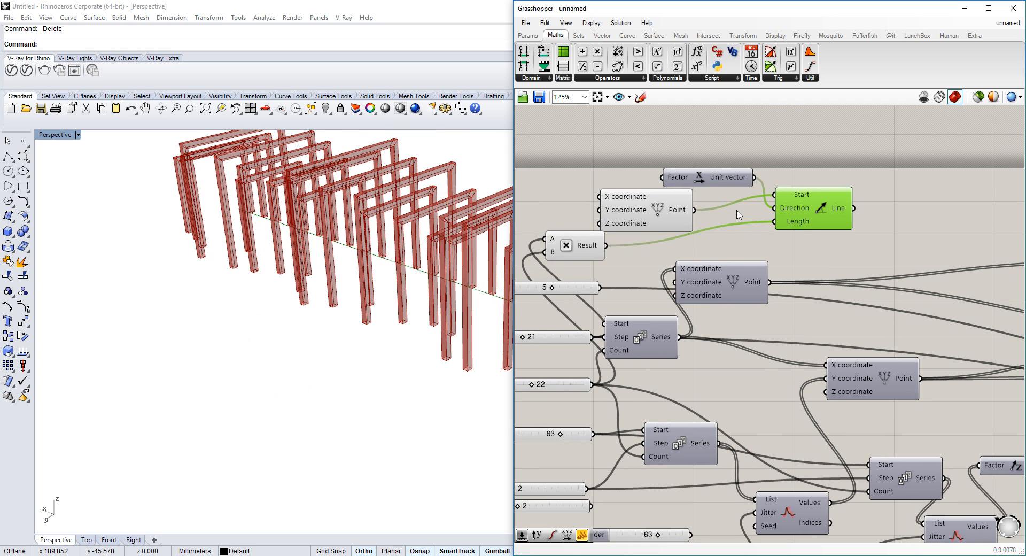
Add a Subtraction component and wire it between the sliders and the Line's Length input
double_click(649, 137)
text(subtr)
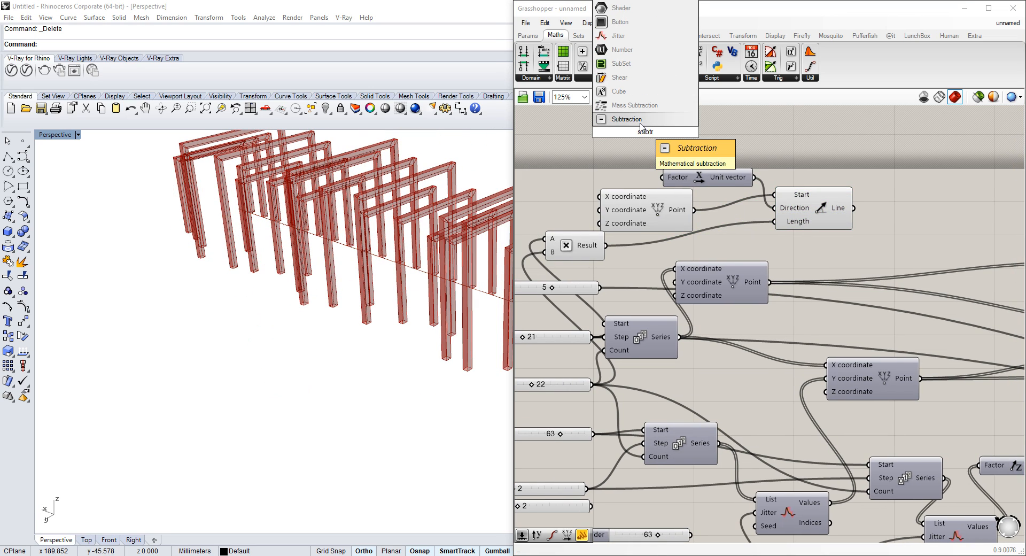
click(640, 123)
drag(618, 111, 604, 298)
scroll(618, 142, down, 2)
scroll(604, 214, up, 2)
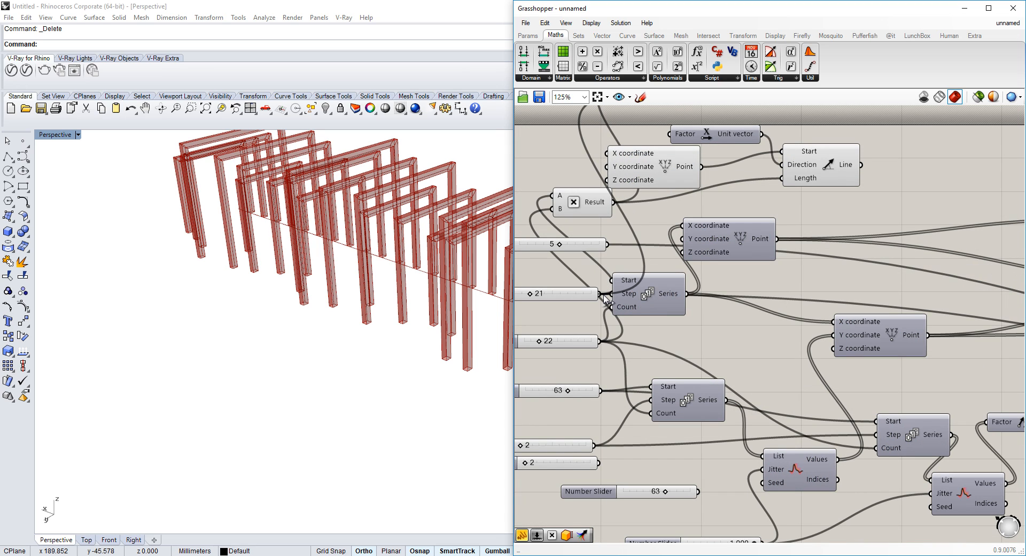
scroll(604, 299, down, 1)
scroll(661, 141, up, 1)
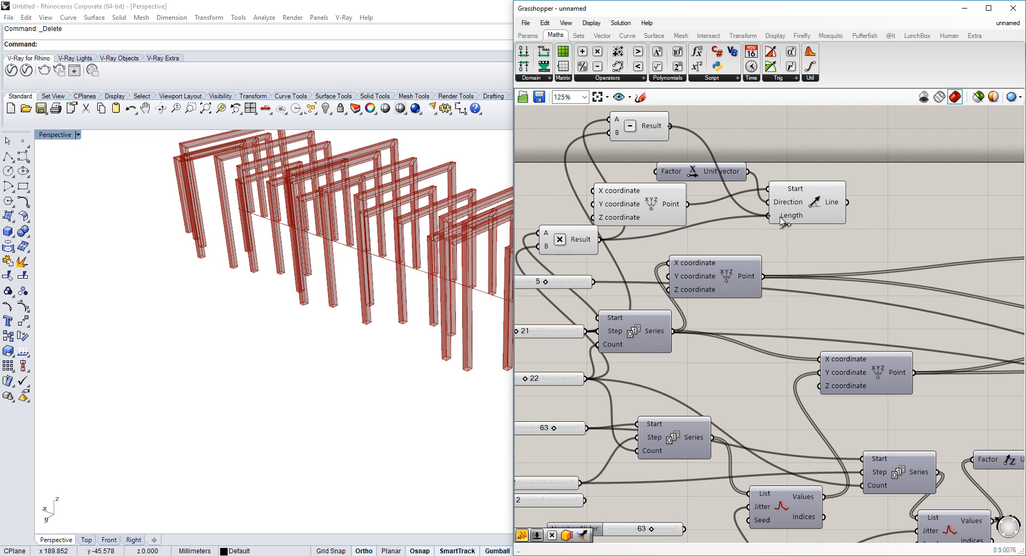
Reposition the Subtraction component beside the Multiplication component on the canvas
right_drag(262, 231, 332, 257)
scroll(332, 257, up, 5)
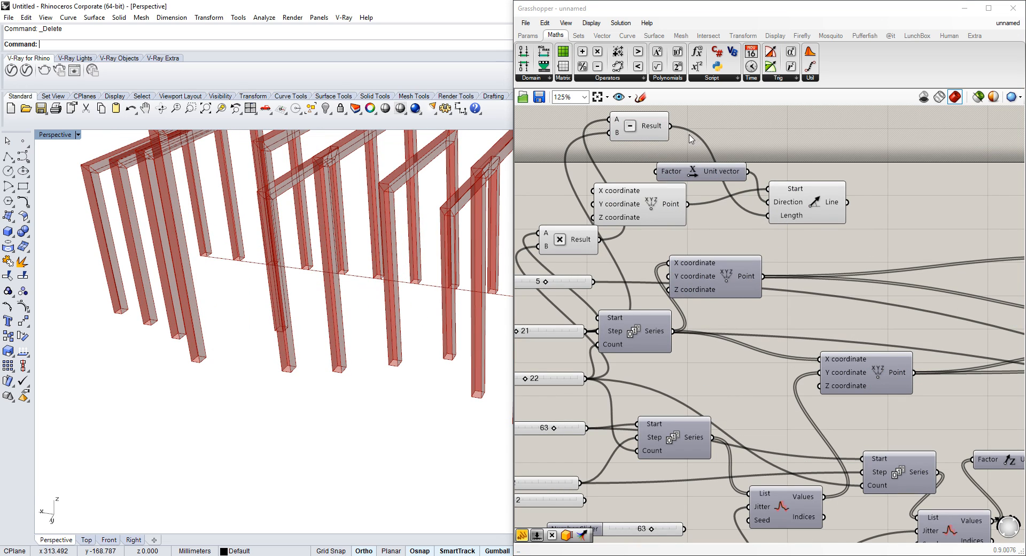
drag(638, 127, 673, 244)
click(788, 210)
scroll(425, 242, down, 5)
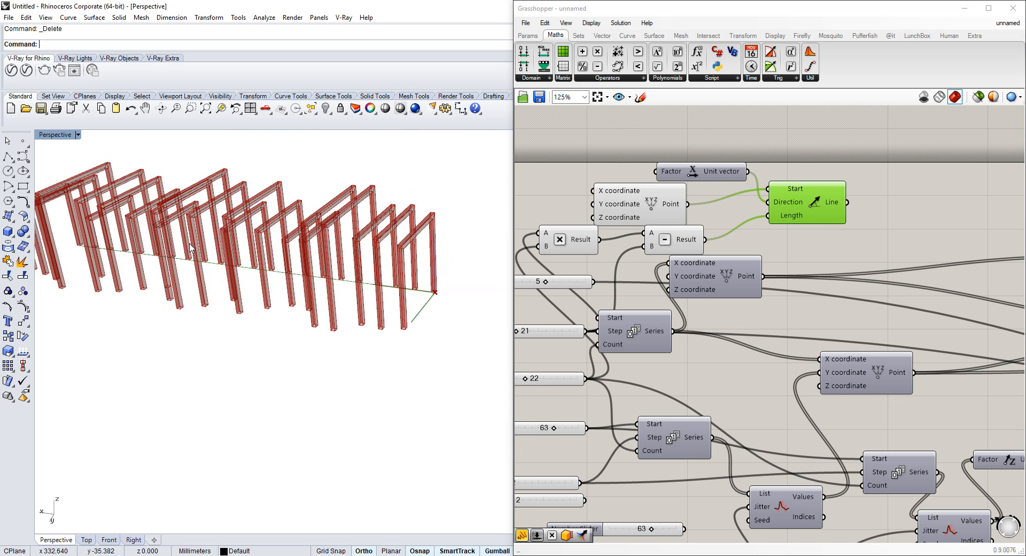
right_drag(839, 208, 663, 211)
Add a Point On Curve component and feed the Line output into it
double_click(660, 194)
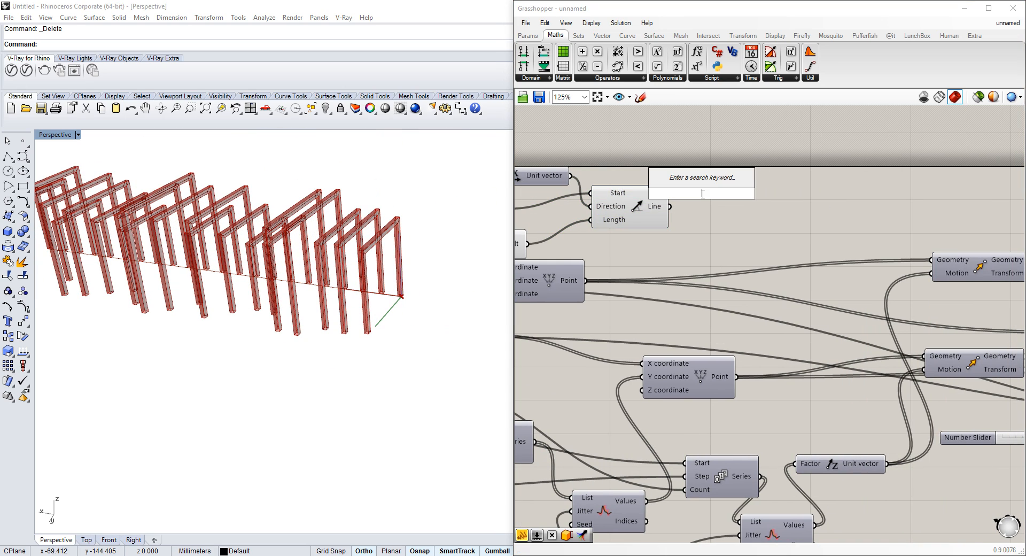
text(point on)
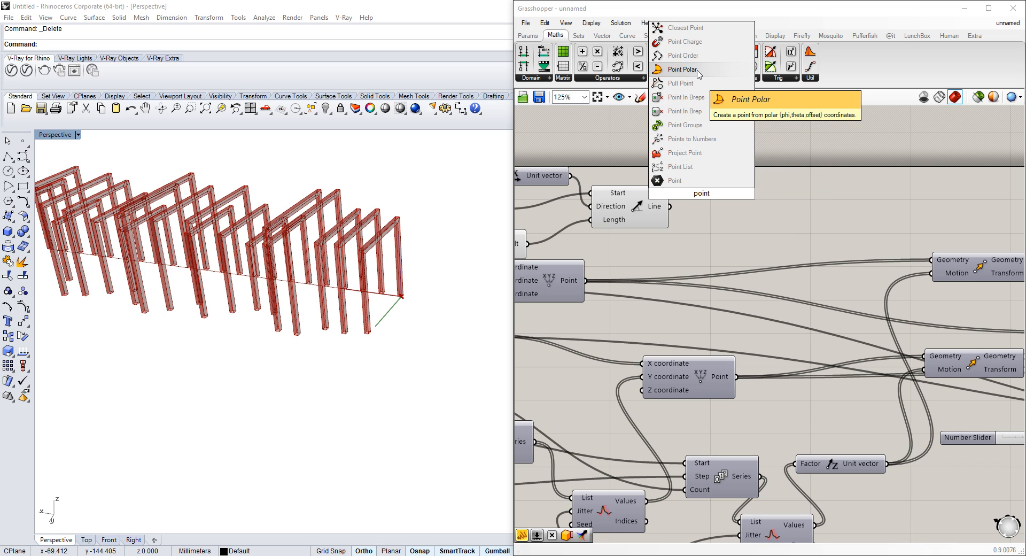
text( curve)
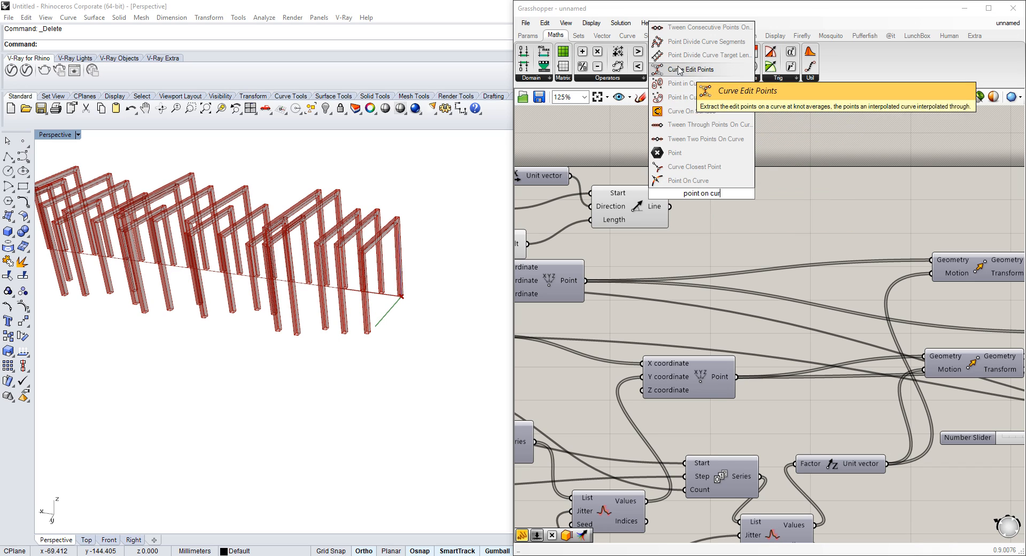
key(Return)
drag(716, 199, 760, 198)
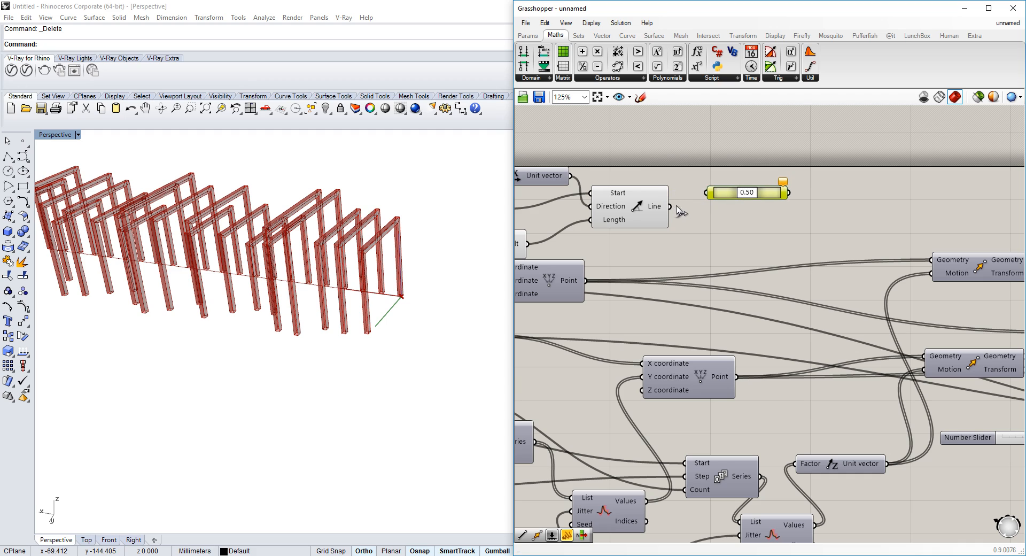
right_drag(768, 184, 741, 187)
Add a Scale component and wire the line as Geometry and the curve point as Center
double_click(811, 173)
text(sc)
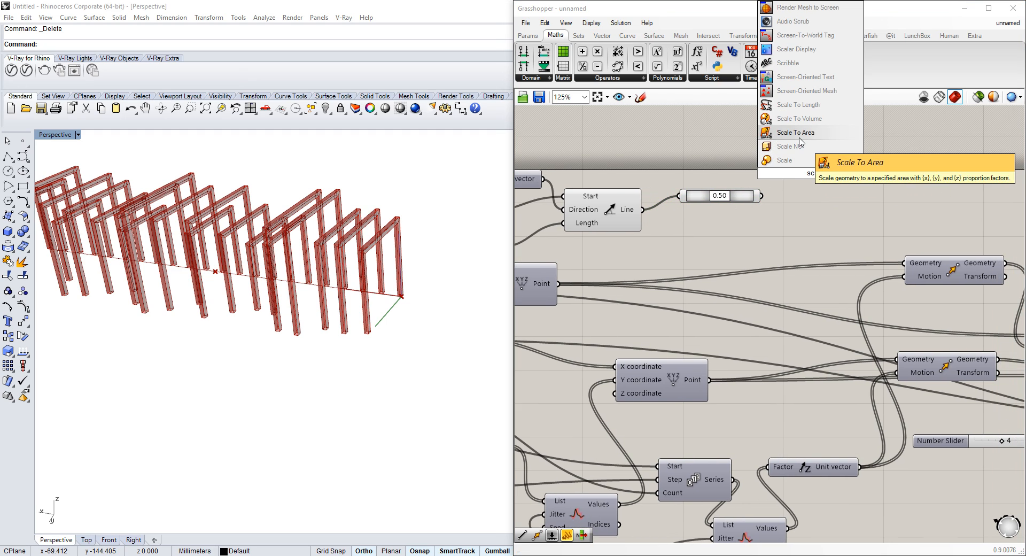
click(803, 161)
drag(765, 170, 852, 170)
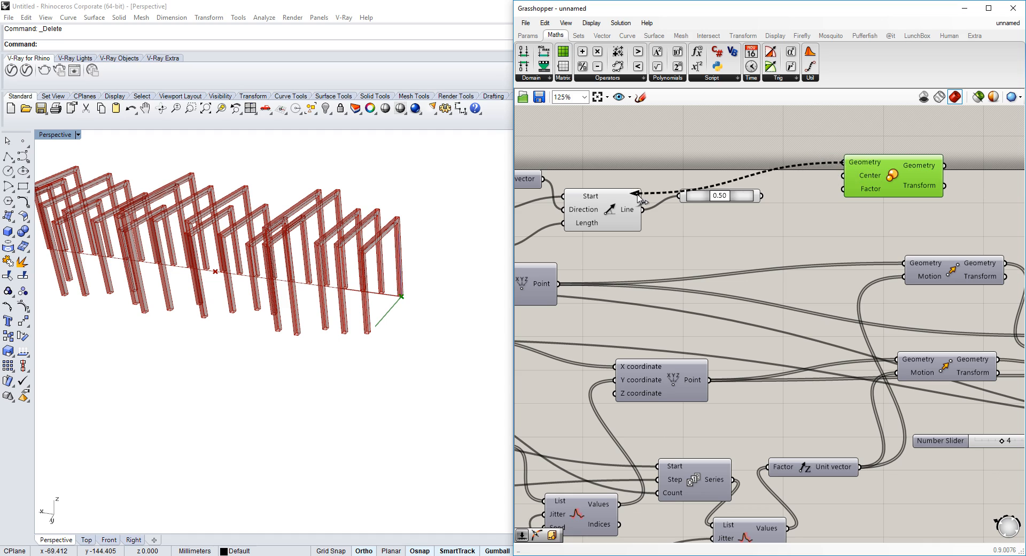
drag(638, 196, 643, 210)
Create a number slider with value 2 and switch its rounding to floating point
double_click(703, 242)
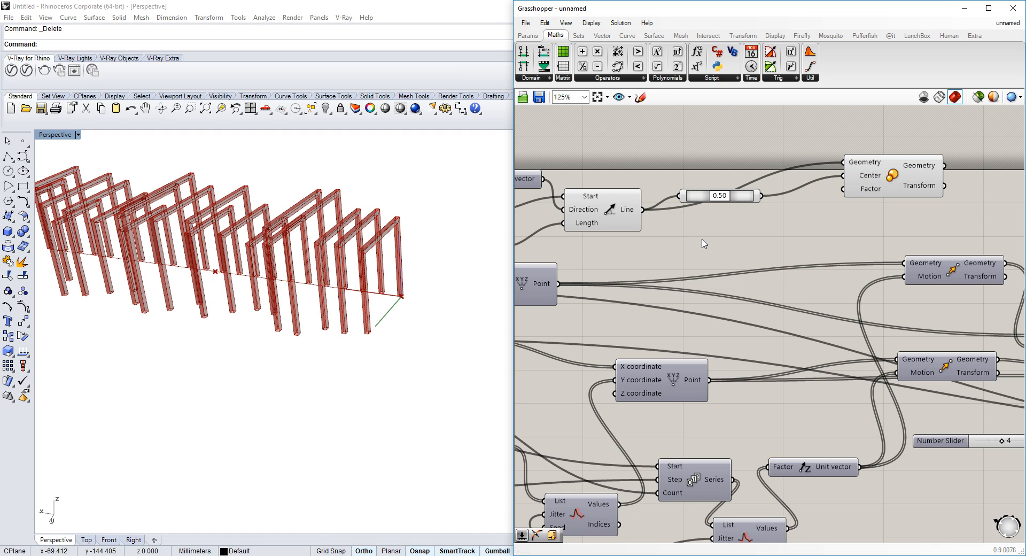
text(2)
key(Return)
double_click(681, 239)
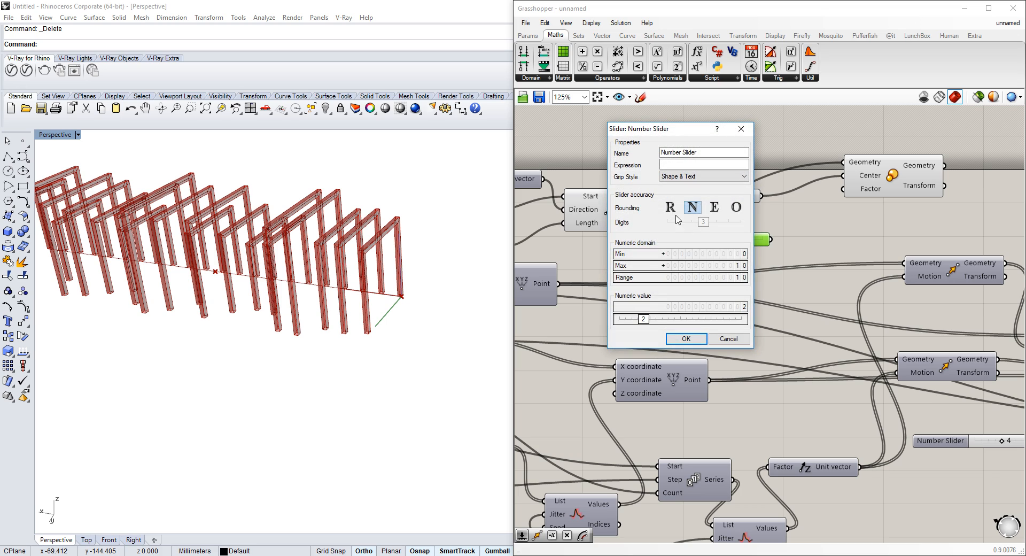
click(670, 207)
click(686, 337)
Set the slider's maximum to 2, wire it into the Scale's Factor, and set it to about 0.672
double_click(677, 238)
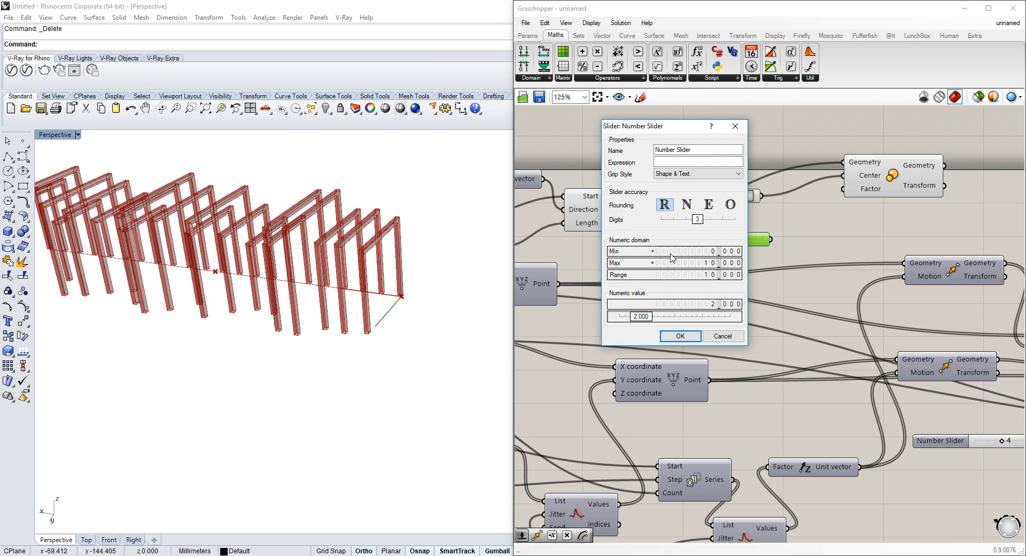
double_click(688, 263)
text(2)
click(698, 335)
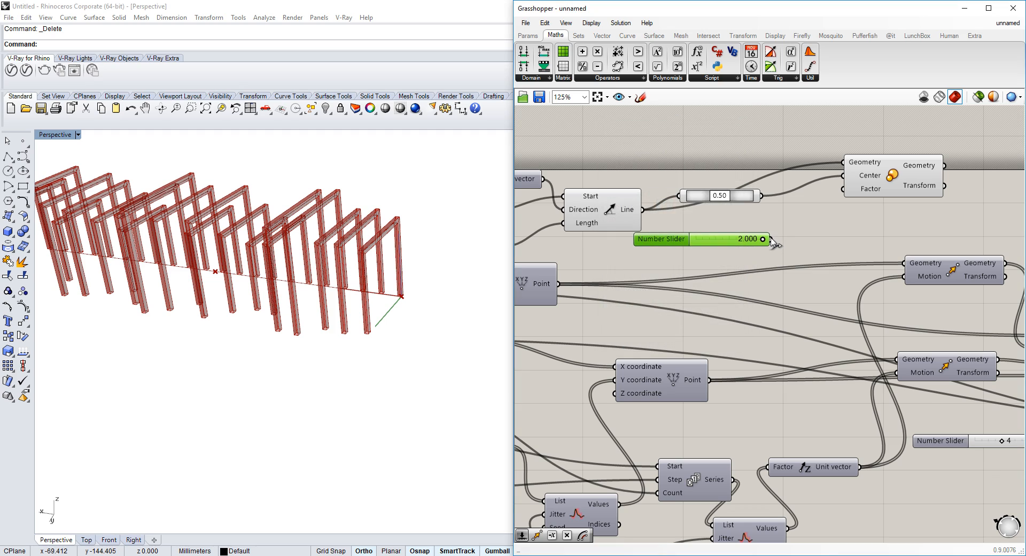
click(852, 191)
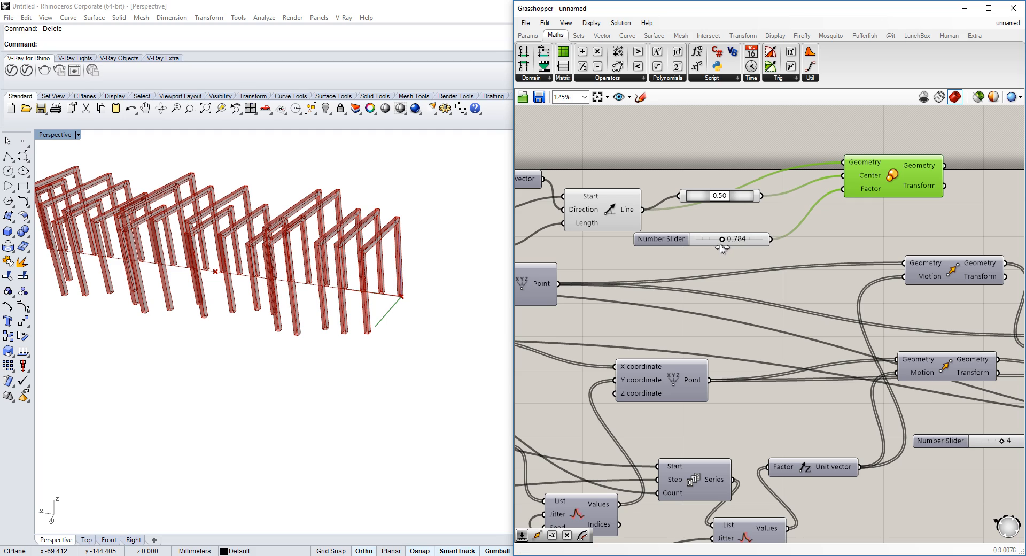
click(660, 202)
Turn off the preview of the Line and Point On Curve components
right_click(610, 207)
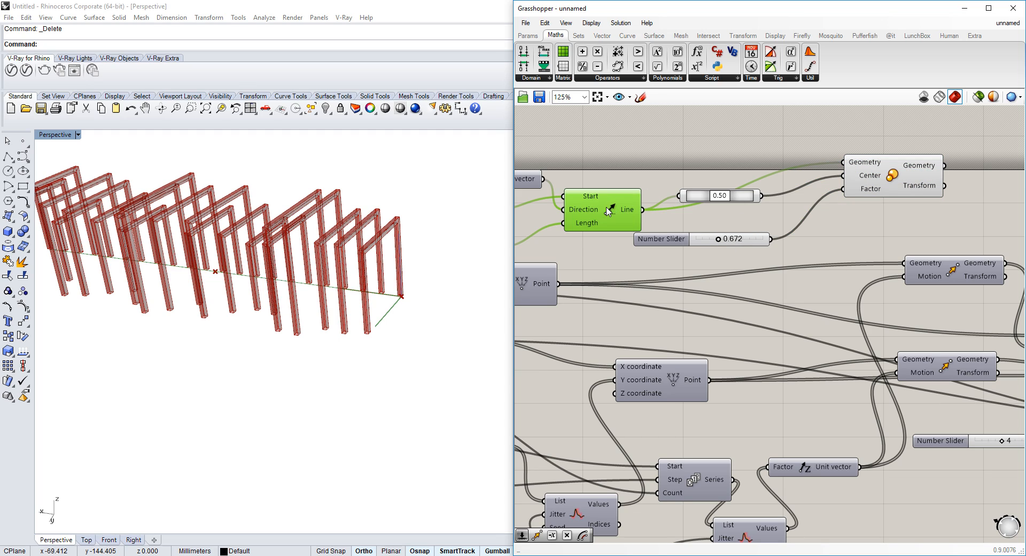
click(640, 227)
right_click(698, 199)
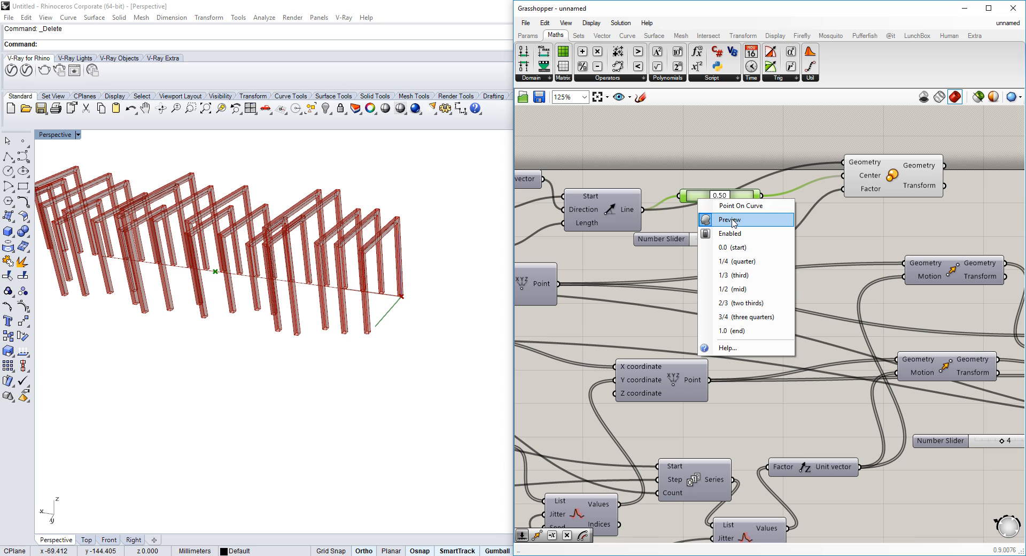
click(730, 220)
Inspect the scaled lines and timber frames in the viewport from several angles
click(803, 201)
right_drag(803, 202, 633, 211)
drag(757, 178, 815, 183)
scroll(816, 184, down, 2)
right_drag(406, 243, 287, 232)
scroll(329, 251, up, 4)
scroll(287, 232, down, 4)
scroll(304, 277, up, 7)
right_drag(305, 281, 294, 347)
right_drag(199, 361, 337, 338)
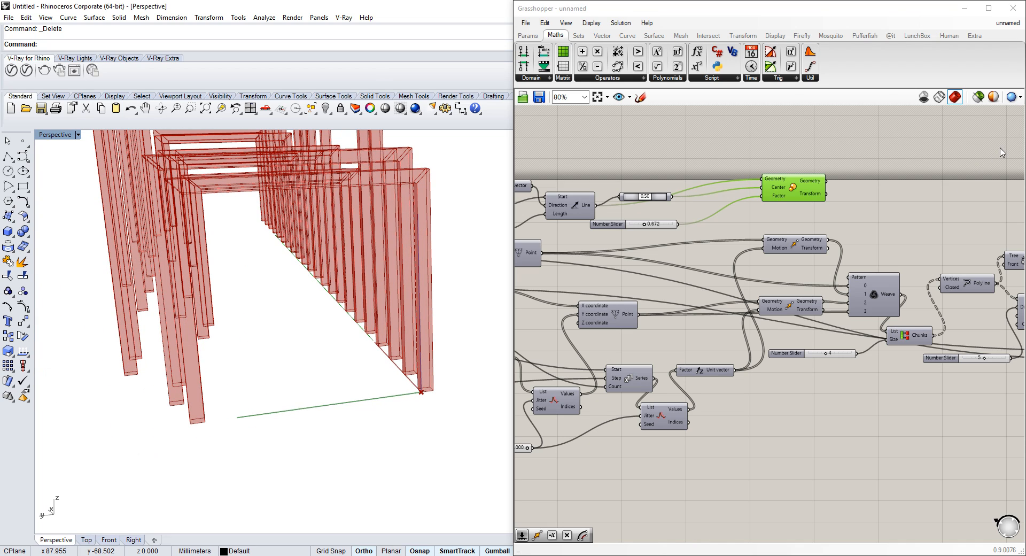
Add an Offset curve component and wire the Scale's Geometry output into its Curve input
double_click(906, 204)
text(offset)
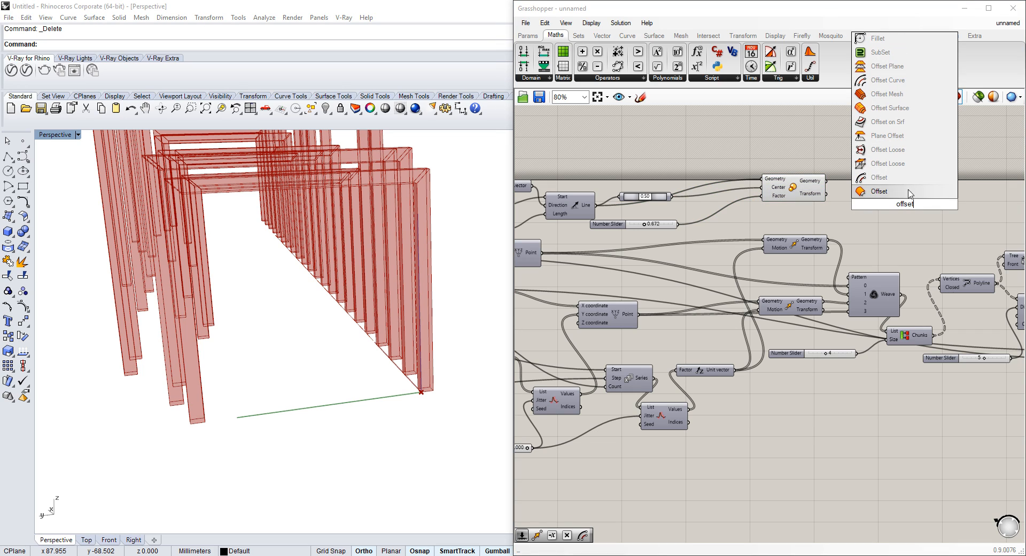
click(903, 180)
scroll(902, 201, up, 2)
drag(903, 204, 898, 175)
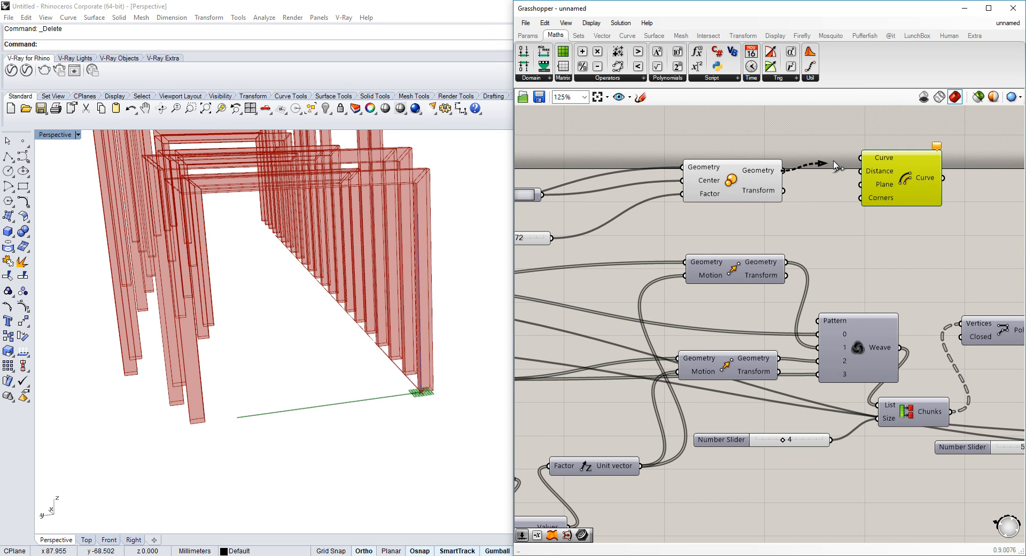
right_drag(466, 277, 479, 273)
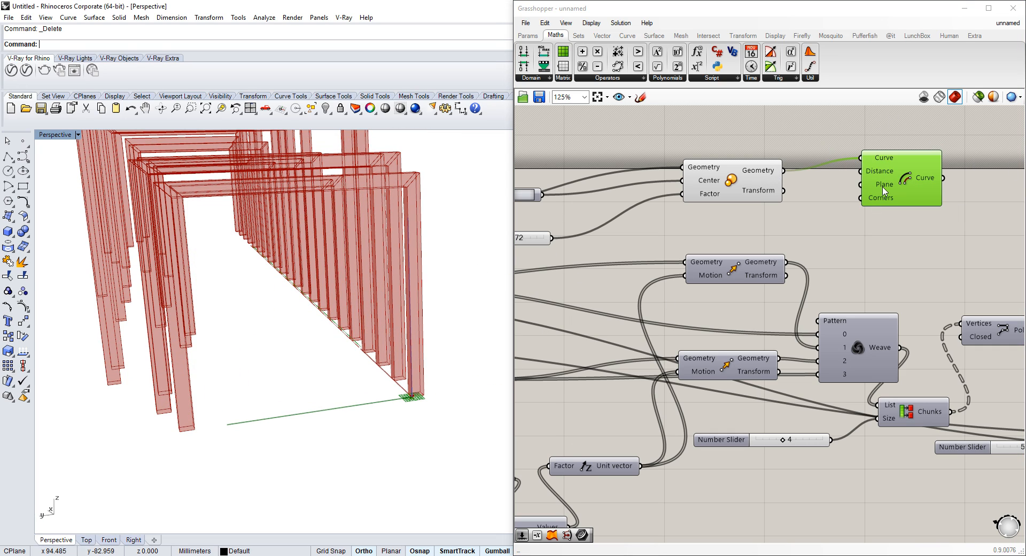
Wire a number slider into the Offset component's Distance input
scroll(898, 171, down, 5)
drag(861, 171, 692, 215)
scroll(693, 217, up, 5)
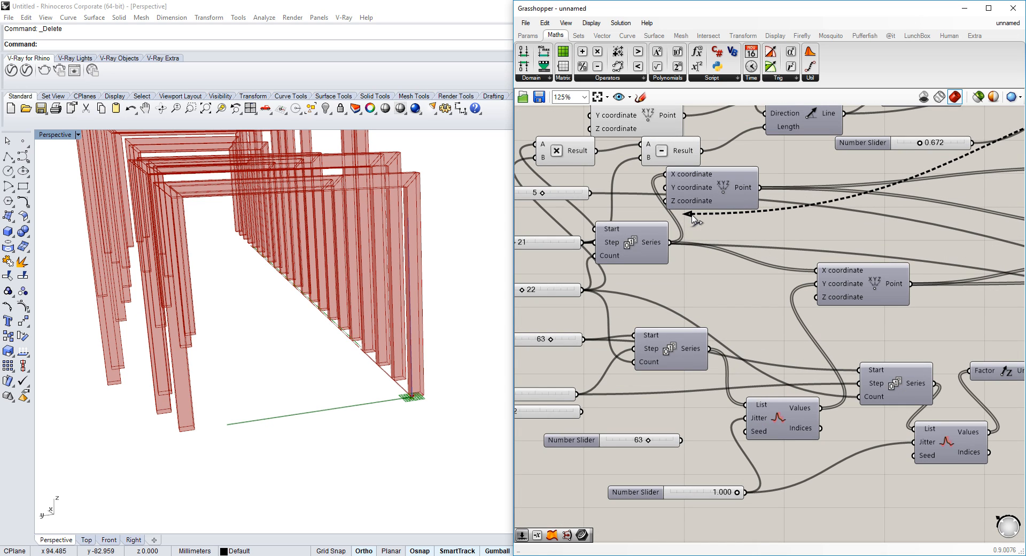
scroll(692, 217, down, 1)
drag(692, 216, 608, 314)
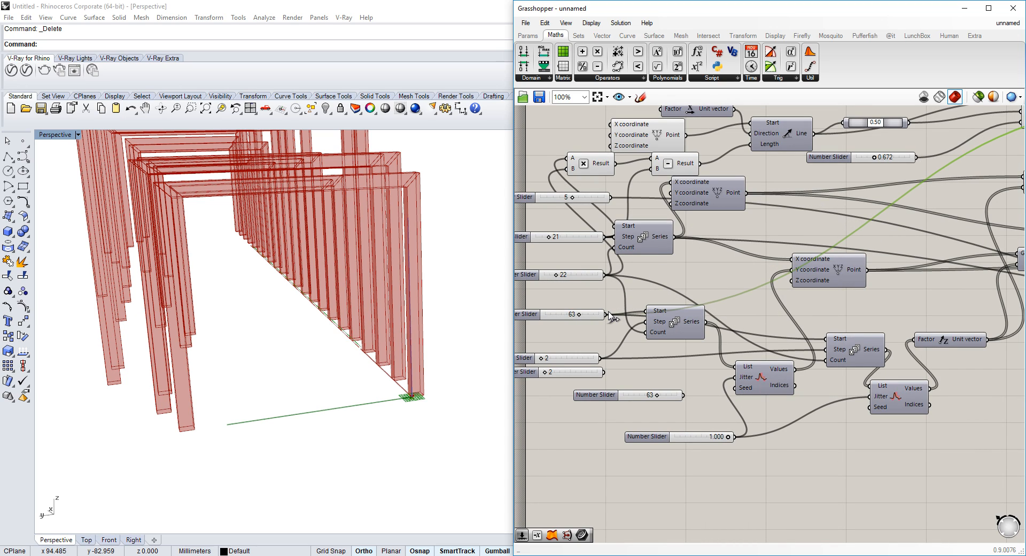
right_drag(775, 237, 604, 297)
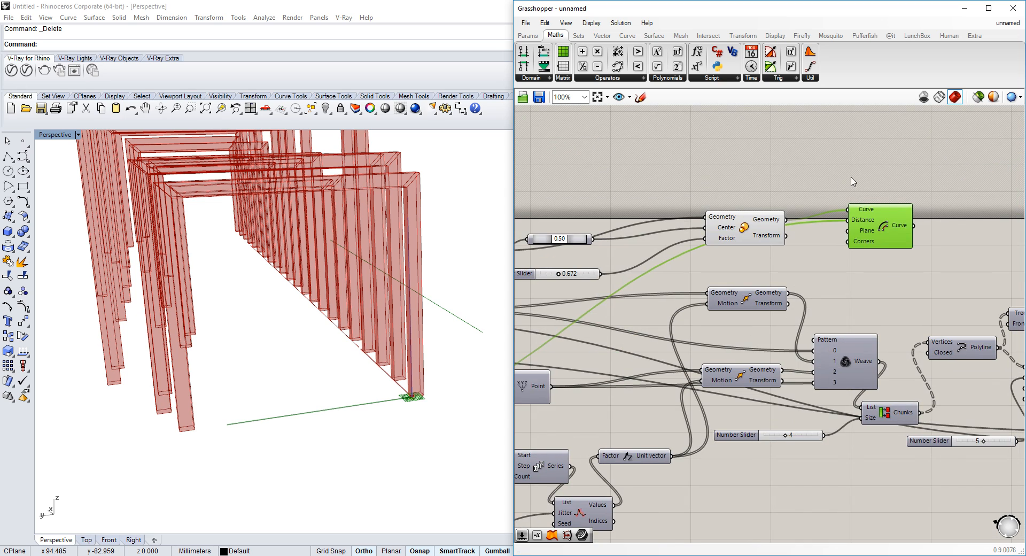
Add a Negative component and feed the negated value into the Offset's Distance
scroll(847, 216, up, 2)
double_click(802, 265)
text(neg)
click(802, 257)
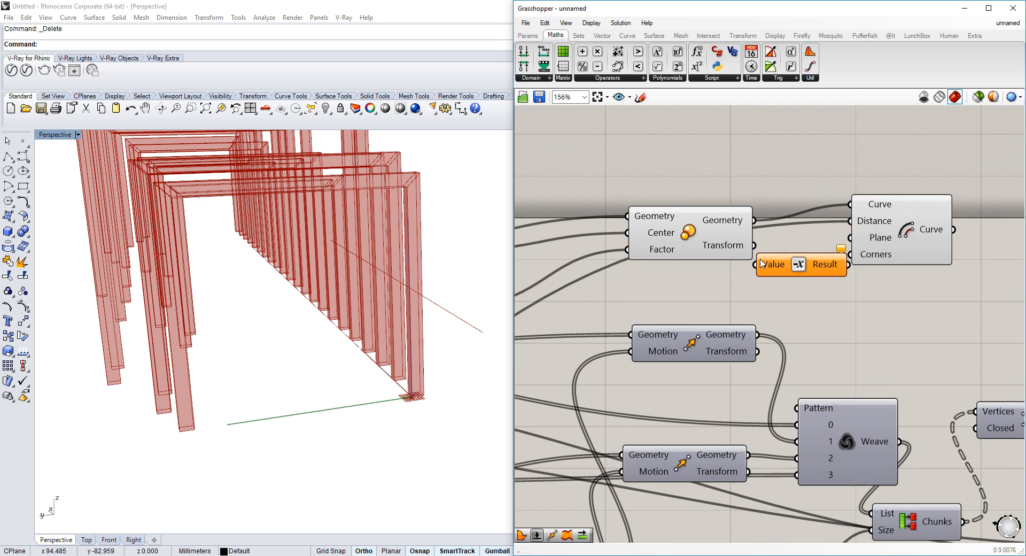
drag(770, 265, 768, 265)
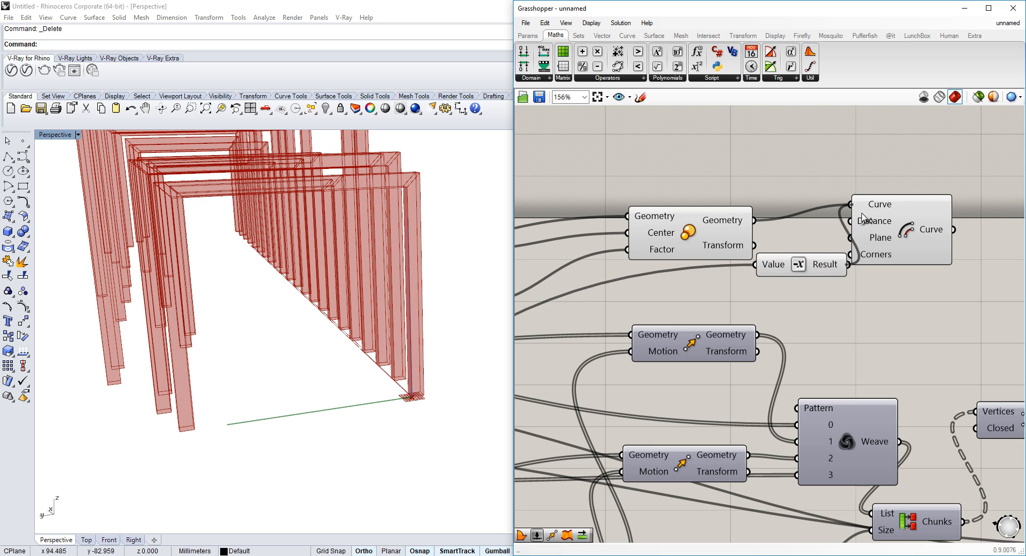
click(879, 225)
Inspect the offset line against the timber frames in the viewport from several angles
right_drag(209, 293, 267, 317)
scroll(313, 355, up, 2)
right_drag(314, 355, 269, 305)
scroll(303, 321, up, 1)
scroll(383, 308, up, 2)
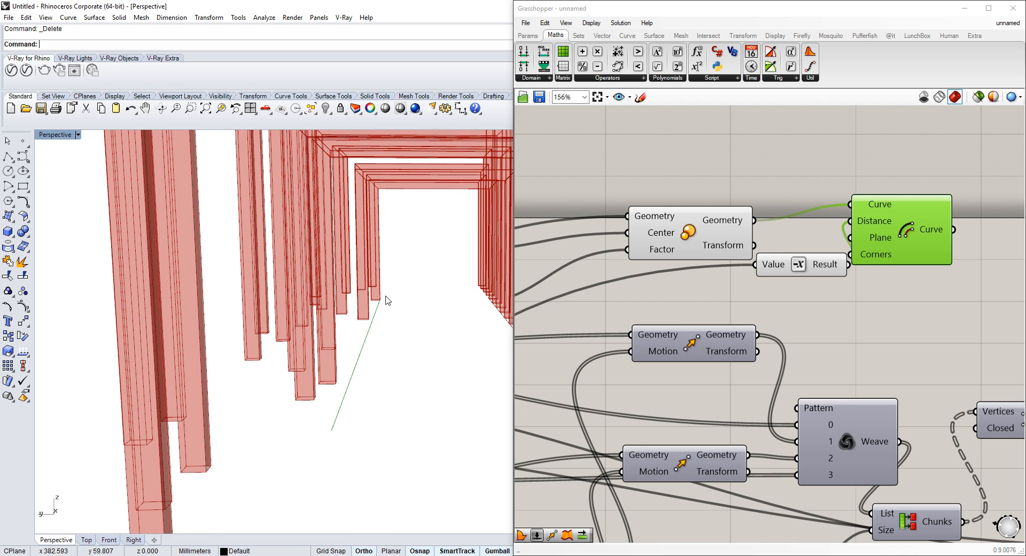
scroll(382, 305, up, 4)
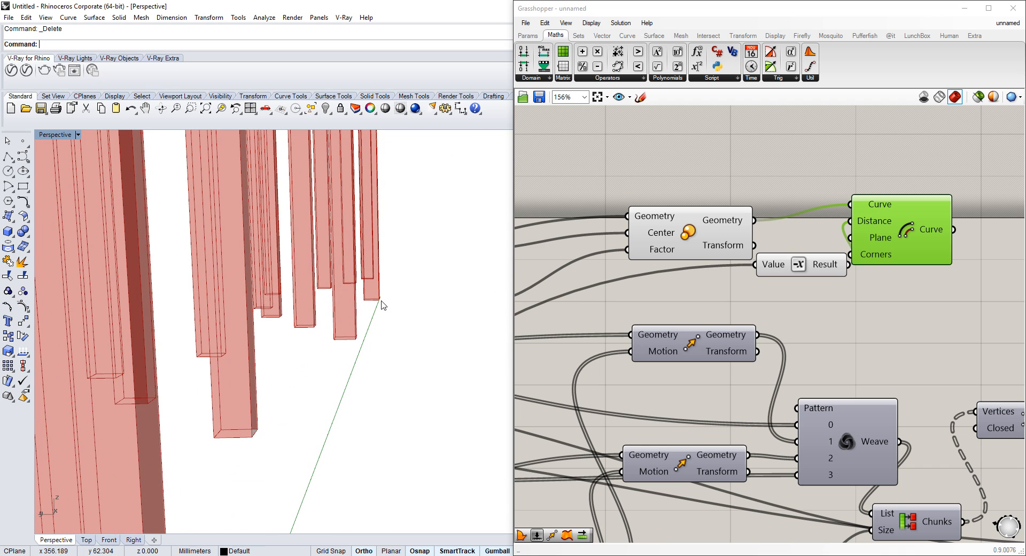
scroll(382, 305, down, 6)
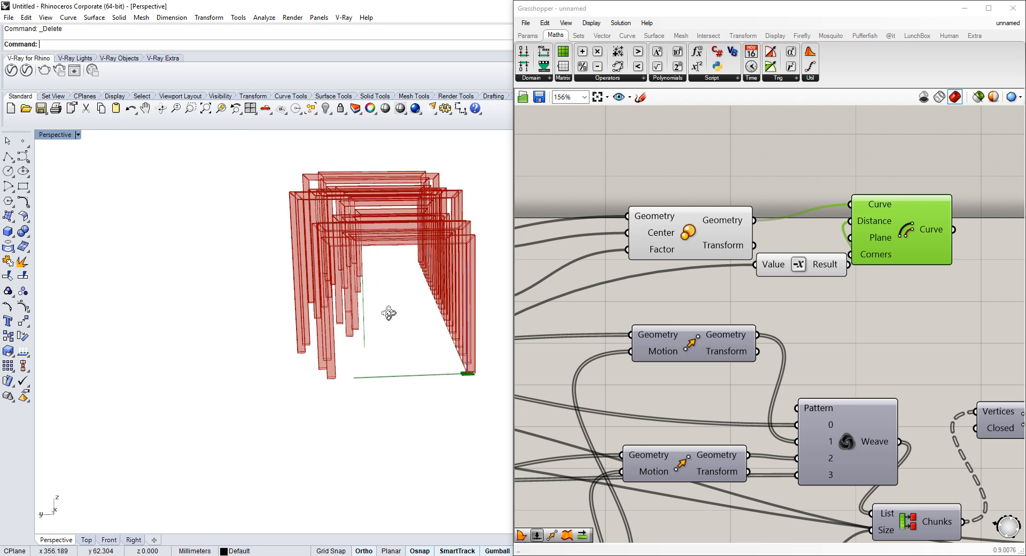
right_drag(402, 325, 380, 328)
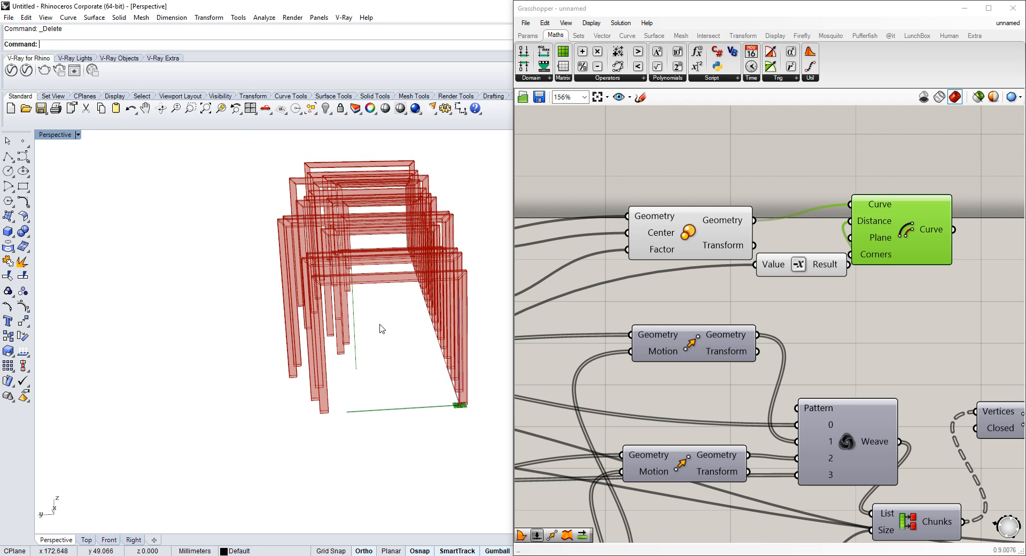
right_drag(315, 336, 309, 315)
right_drag(387, 309, 342, 312)
Add two End Points components, one for the offset curve and one for the scaled line
right_drag(1018, 230, 826, 244)
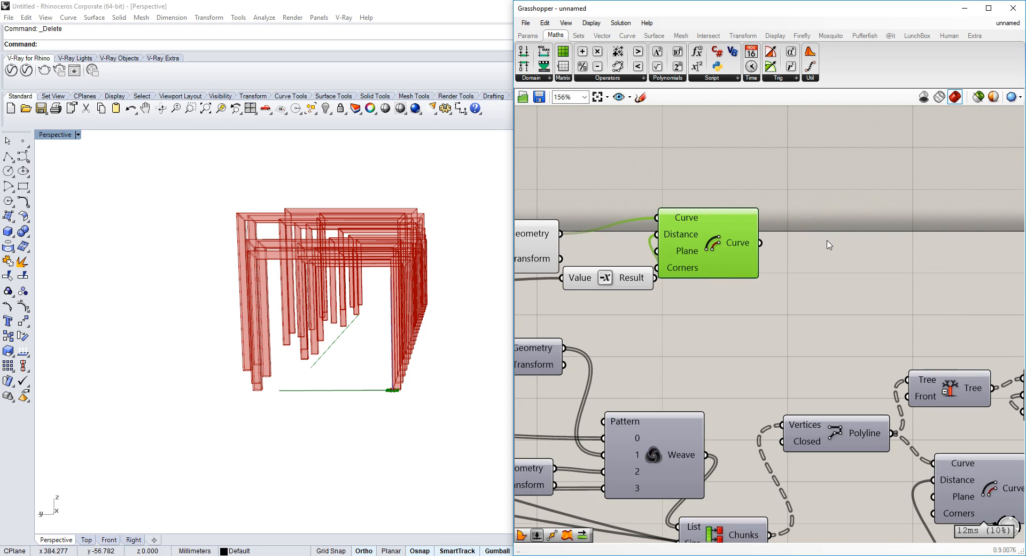
double_click(828, 240)
text(end)
key(Return)
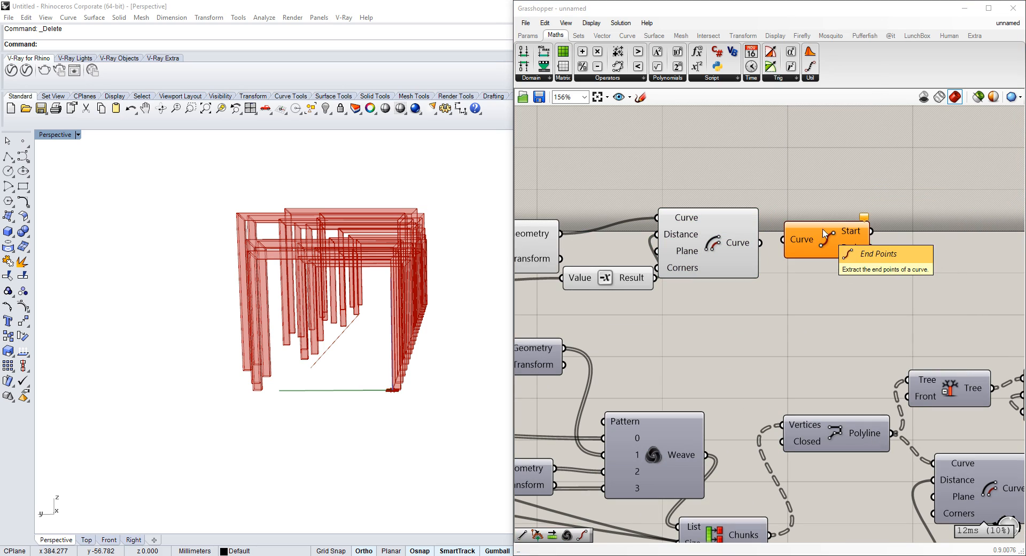
mouse_move(828, 240)
mouse_down()
mouse_move(837, 238)
mouse_move(817, 243)
mouse_move(825, 232)
mouse_up()
alt+drag(824, 231, 561, 234)
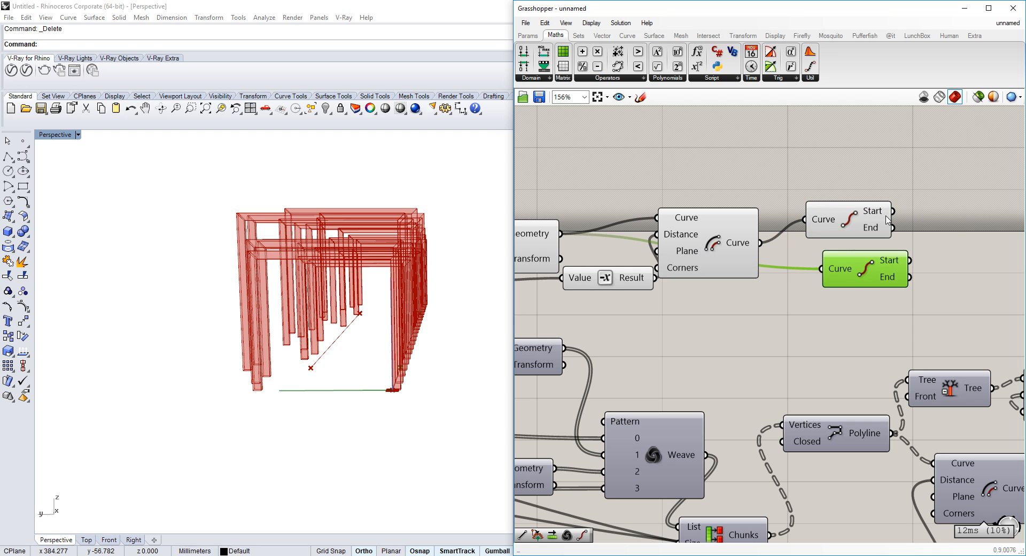
click(968, 227)
right_drag(969, 228, 908, 228)
Add two Line components joining the matching start points and end points of both curves
double_click(908, 228)
text(k)
text(li)
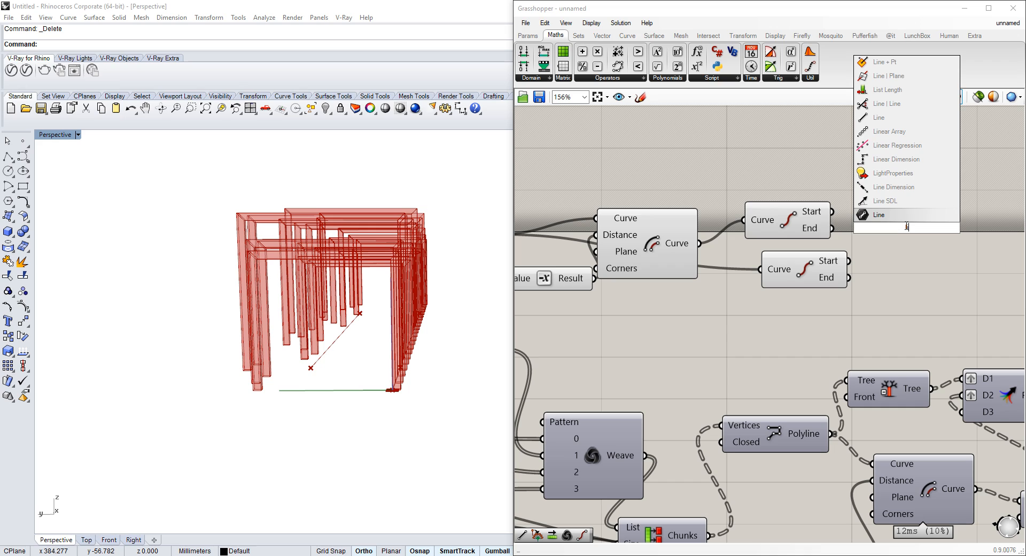
click(897, 118)
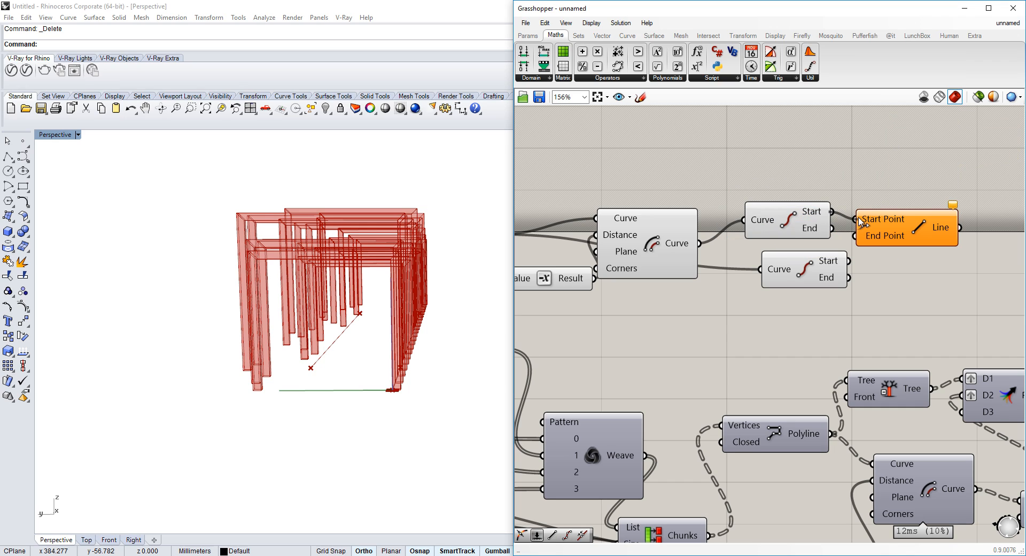
drag(857, 237, 896, 269)
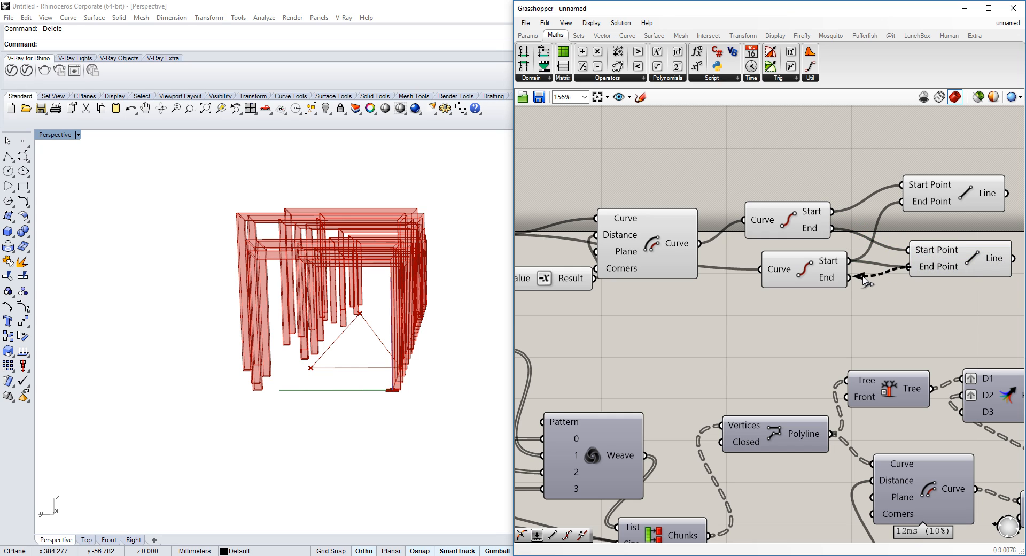
shift+right_drag(455, 300, 344, 304)
right_drag(820, 226, 620, 237)
scroll(620, 237, down, 1)
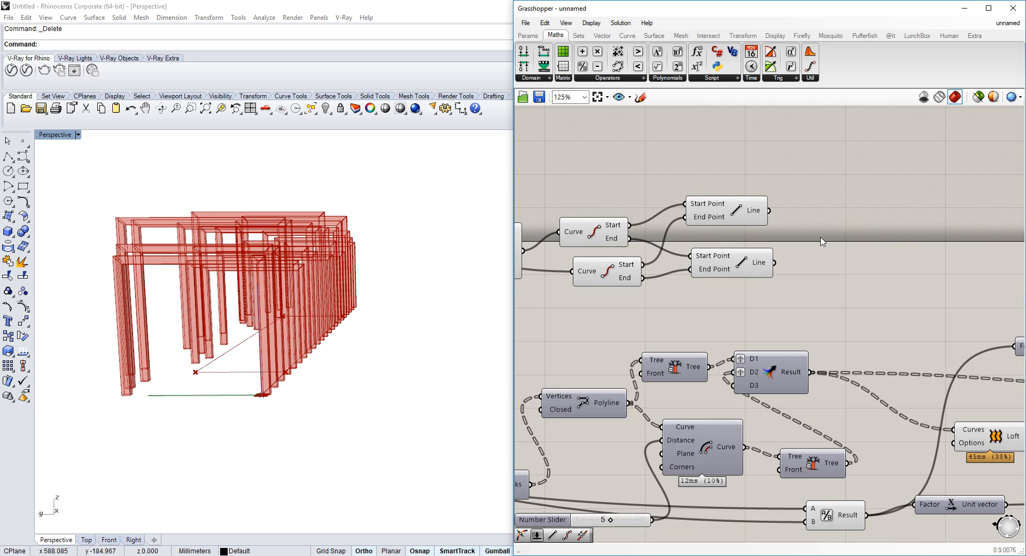
double_click(821, 237)
text(join)
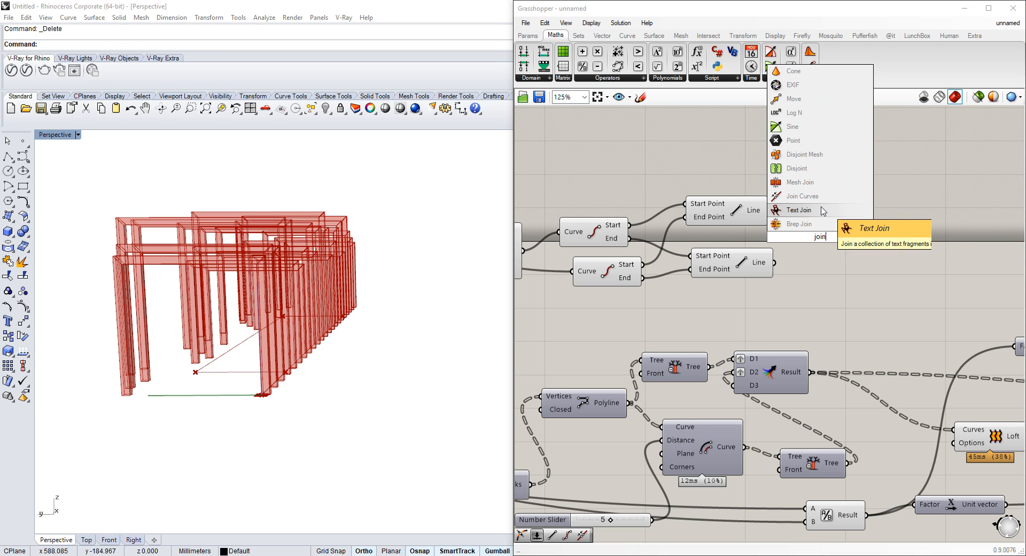
click(822, 210)
Add a Join Curves component and wire both Lines into its Curves input
double_click(882, 250)
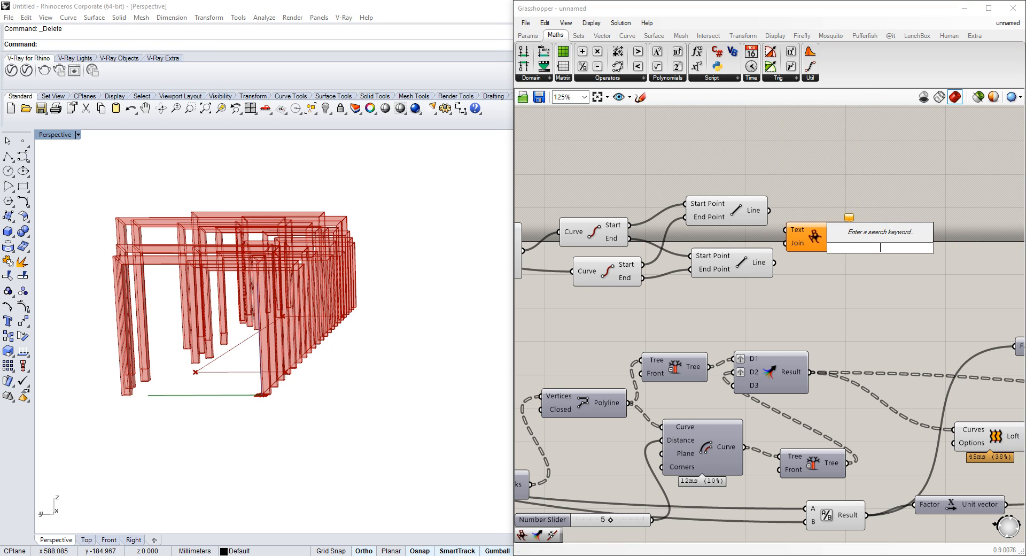
text(join)
click(862, 208)
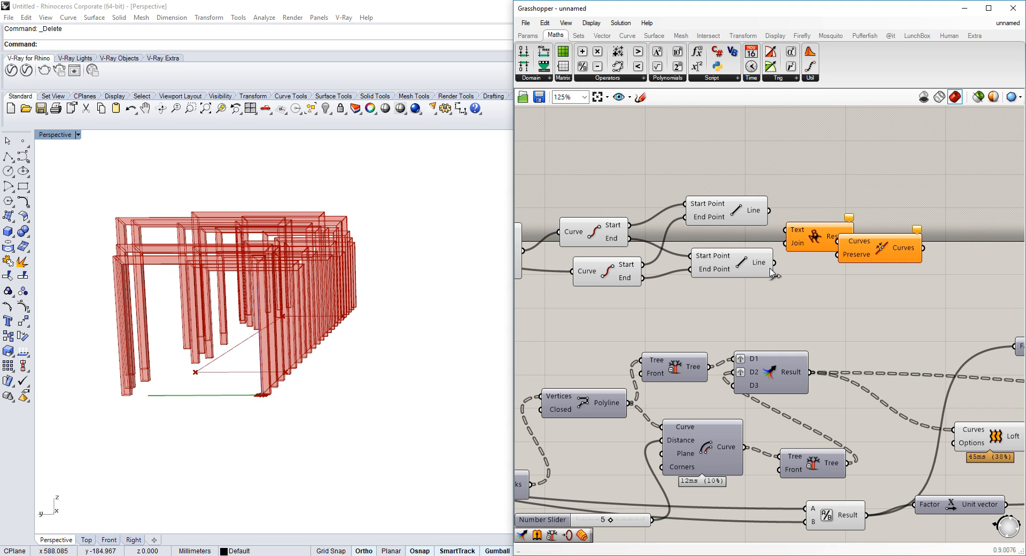
drag(841, 241, 754, 209)
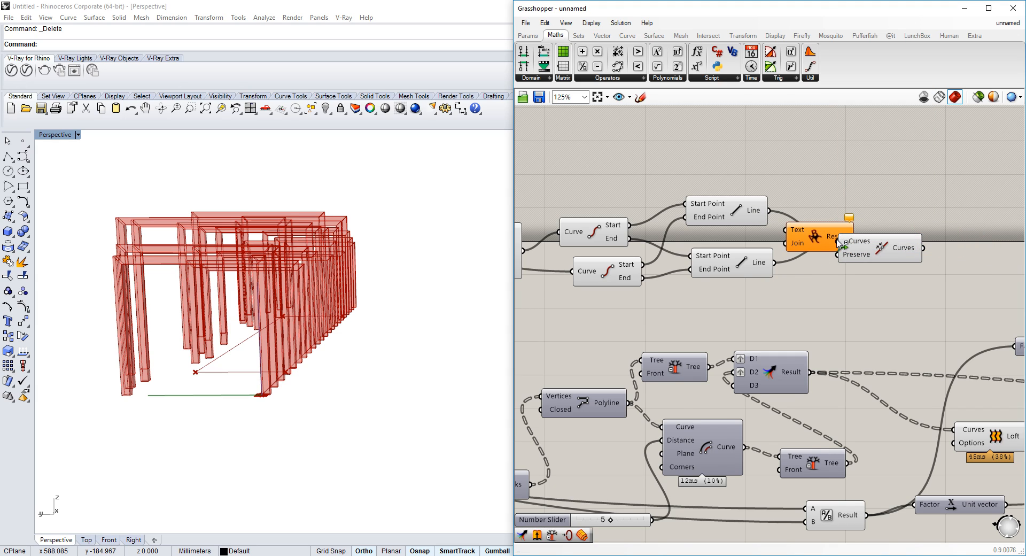
scroll(839, 241, down, 2)
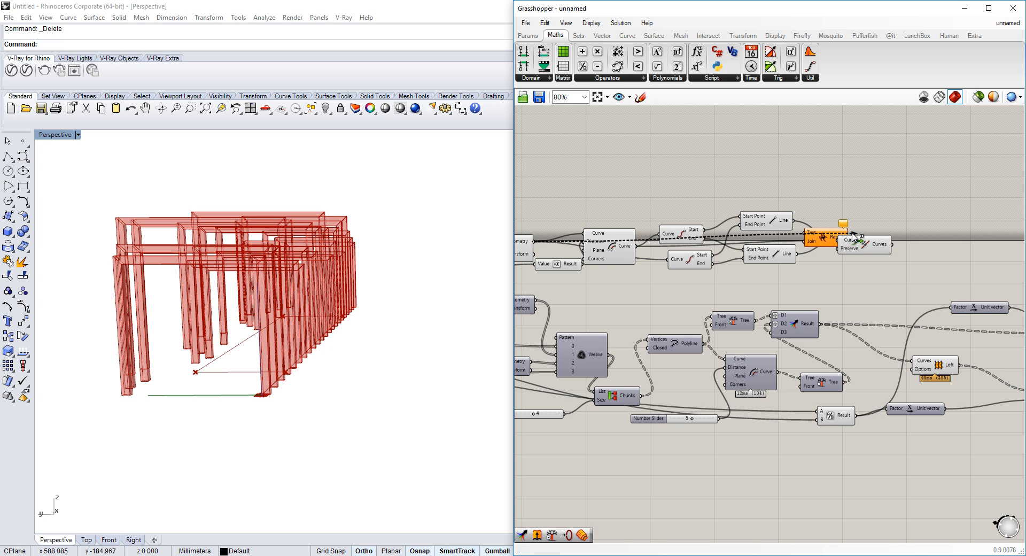
drag(853, 236, 845, 240)
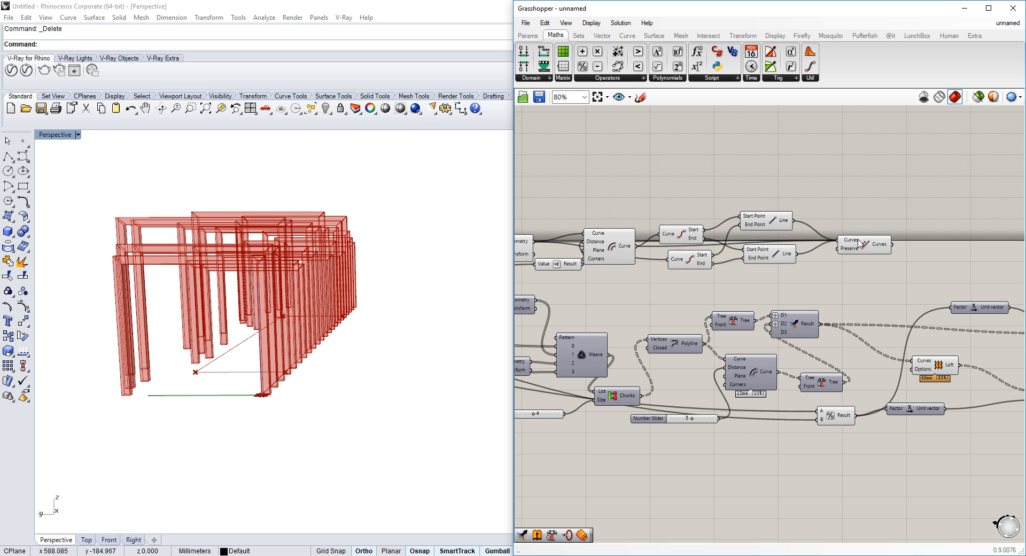
Flatten the Join Curves component's Curves input
click(858, 240)
scroll(858, 240, up, 4)
right_click(840, 240)
click(913, 336)
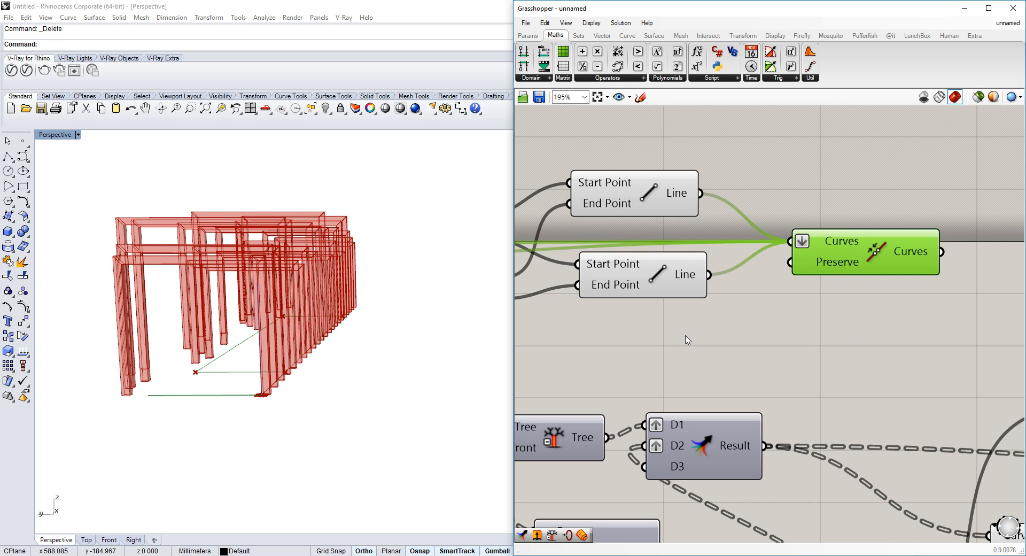
Add a Box component to the canvas
double_click(962, 250)
text(box rec)
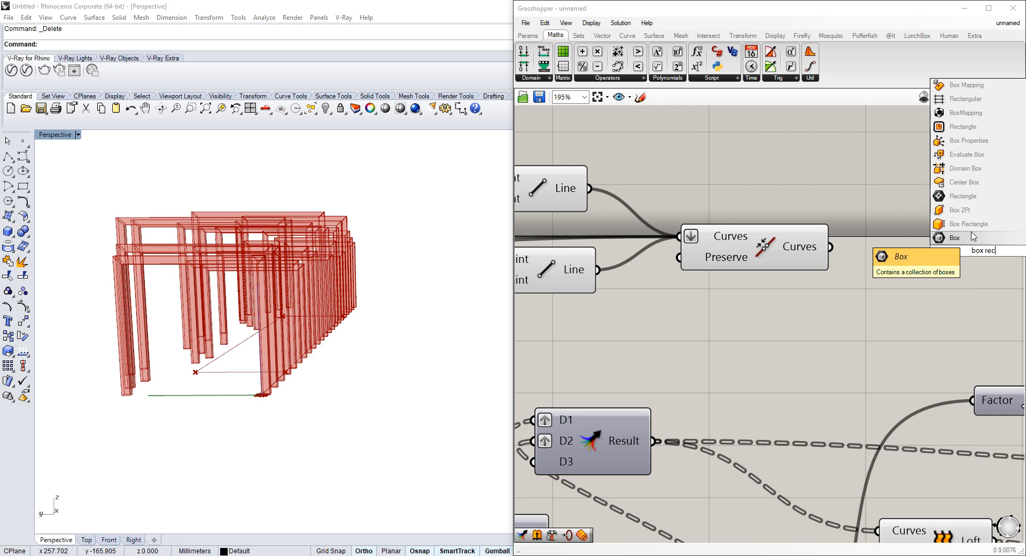
click(955, 237)
Add a Box Rectangle component and wire the joined curves into its Rectangle input
double_click(871, 244)
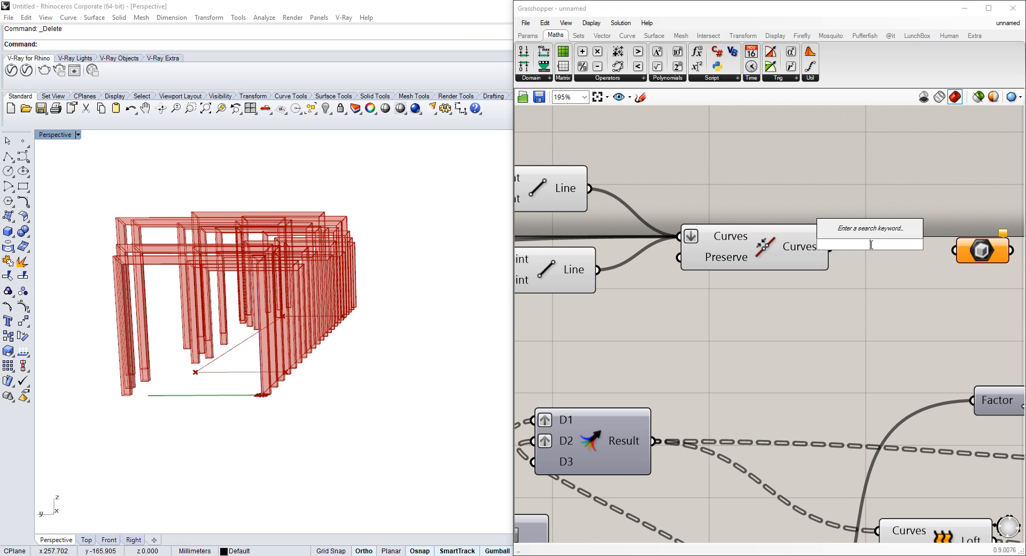
text(box rect)
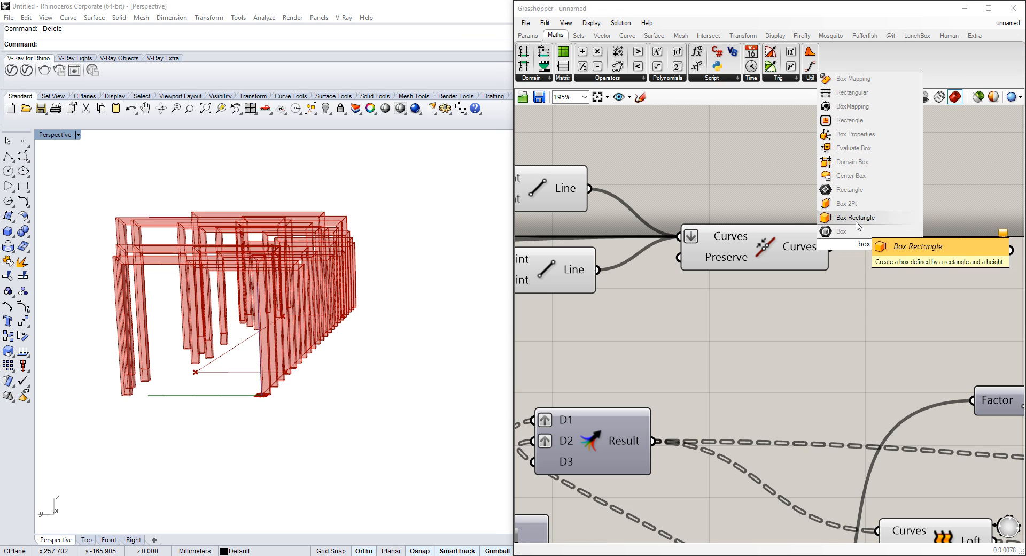
click(857, 221)
drag(839, 234, 845, 224)
scroll(855, 243, down, 10)
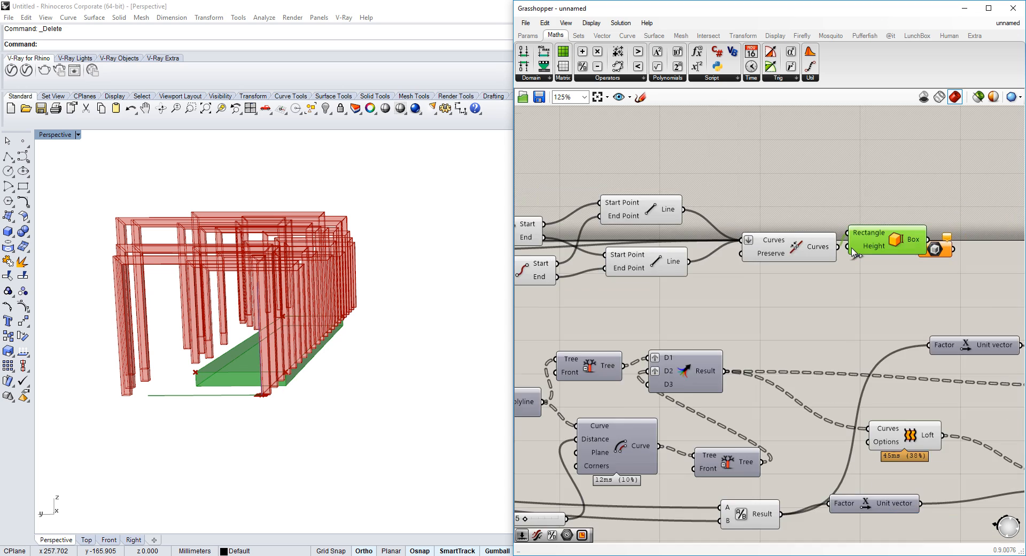
Wire a number slider into the Box Rectangle's Height input
scroll(764, 284, up, 6)
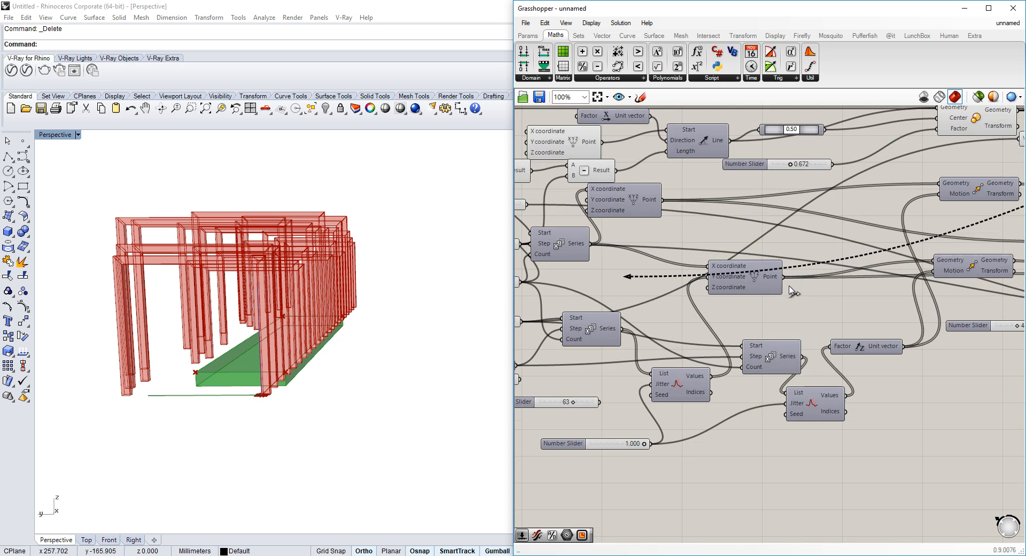
drag(580, 287, 575, 314)
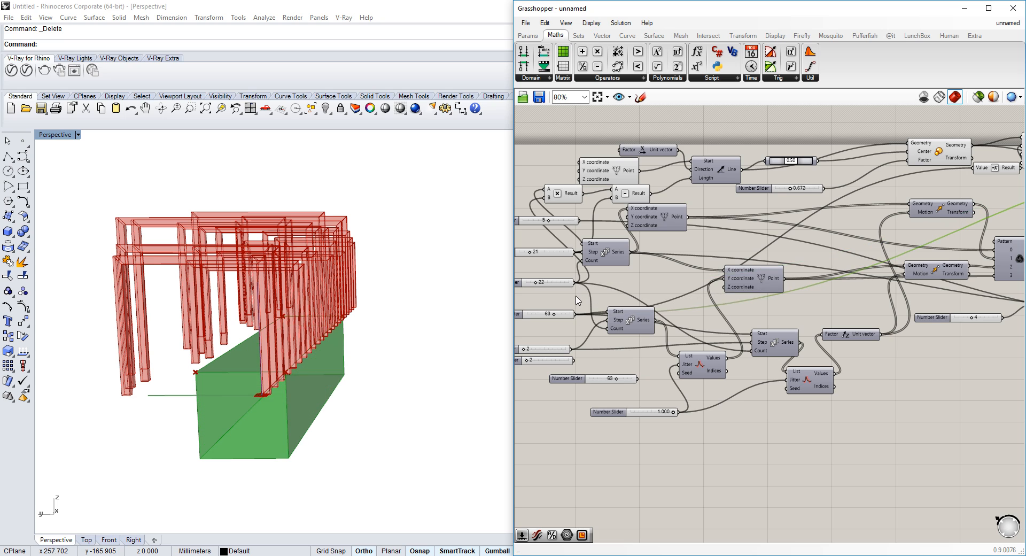
right_drag(883, 179, 571, 201)
Add a Negative component and wire it into the Box Rectangle's Height
scroll(989, 161, up, 3)
right_drag(980, 196, 639, 214)
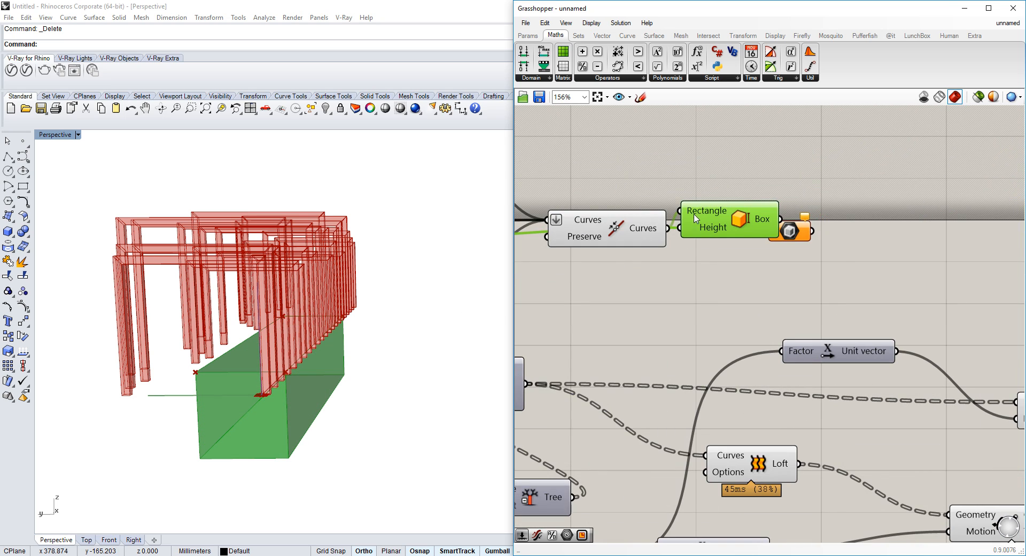
drag(693, 214, 797, 174)
double_click(716, 176)
text(neg)
click(717, 165)
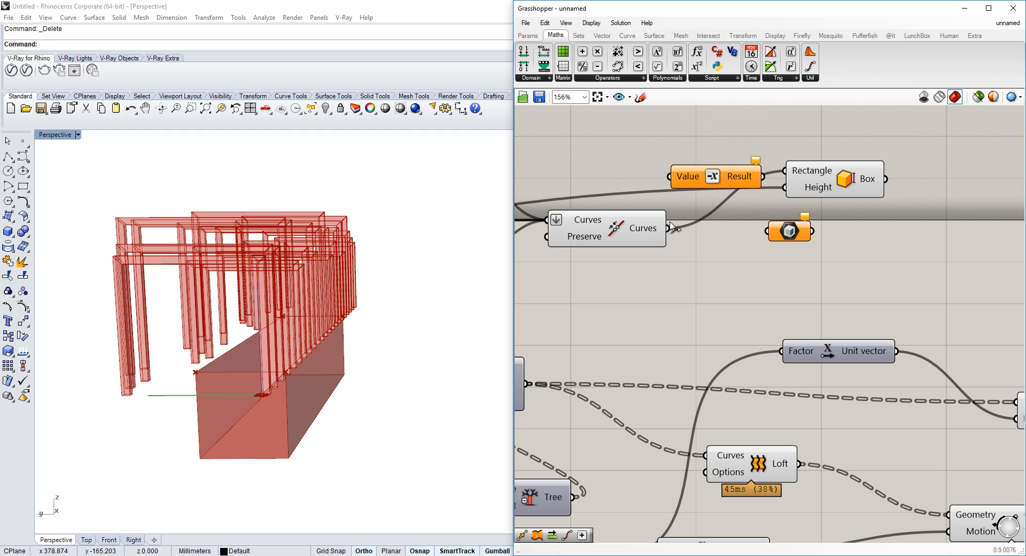
drag(673, 181, 672, 181)
mouse_move(779, 189)
mouse_down()
mouse_move(672, 178)
mouse_move(784, 188)
mouse_up()
Undo the last two changes and inspect the box among the frames in the viewport
key(ctrl+z)
key(ctrl+z)
right_drag(147, 342, 214, 287)
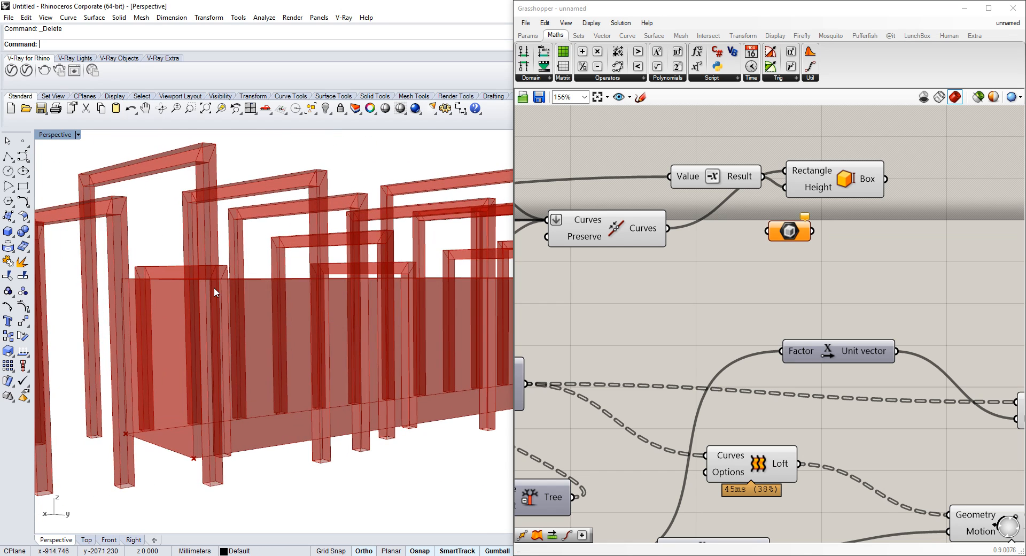
scroll(214, 287, up, 5)
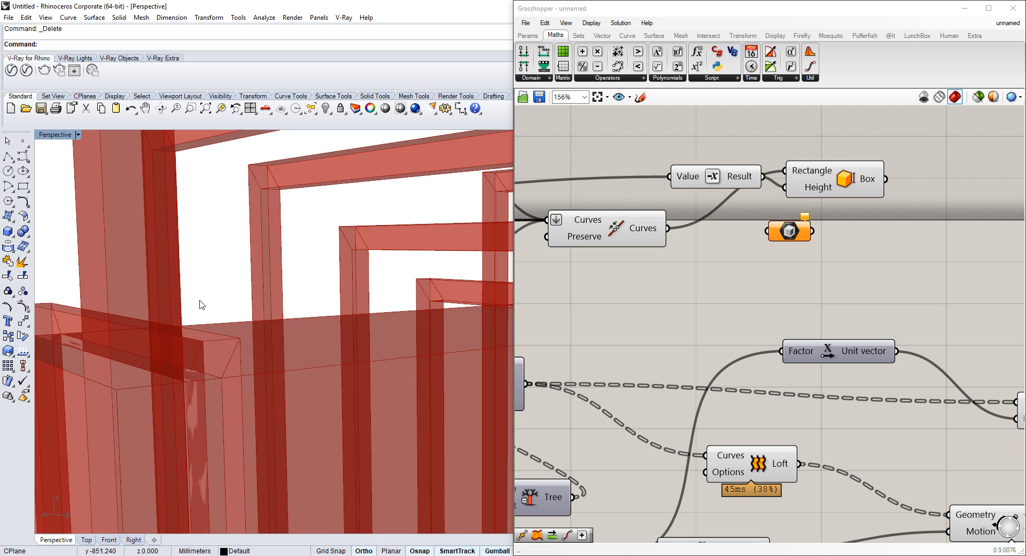
scroll(201, 305, down, 10)
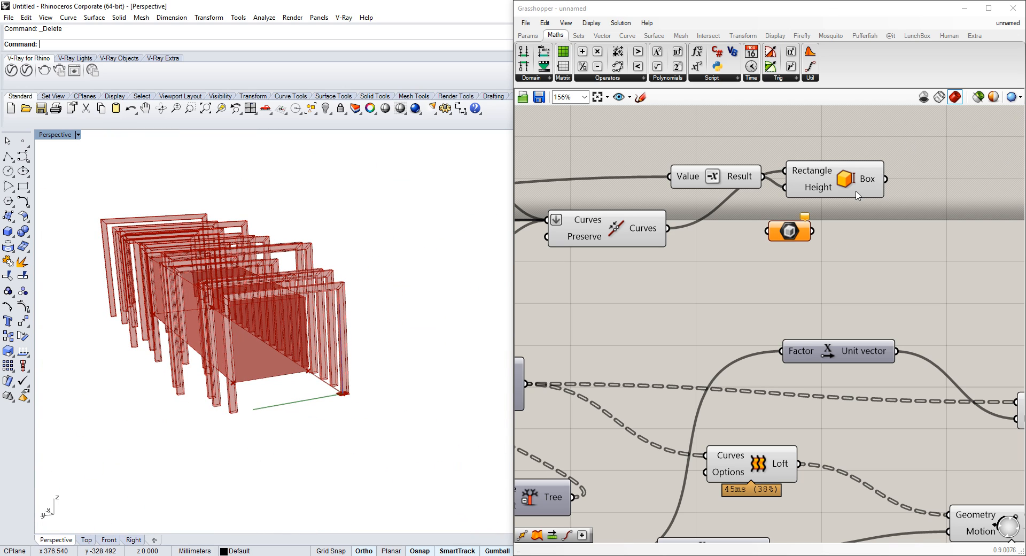
scroll(858, 195, down, 4)
Wire the box geometry into the Move component's Geometry input
right_drag(858, 195, 688, 197)
scroll(804, 291, up, 3)
drag(706, 386, 788, 364)
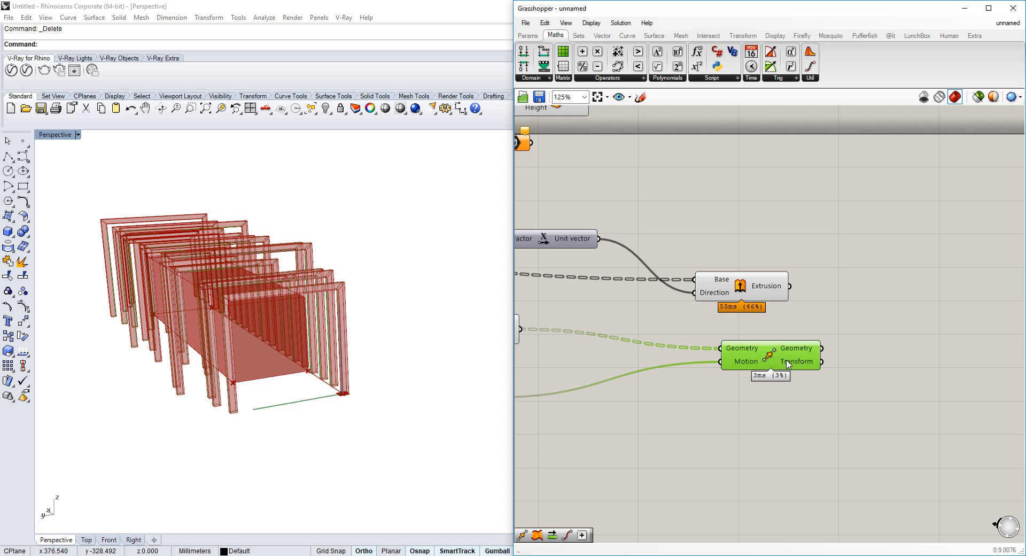
Add a Group component and wire the extrusions and moved frames into its Objects input
drag(740, 285, 799, 285)
scroll(799, 286, down, 2)
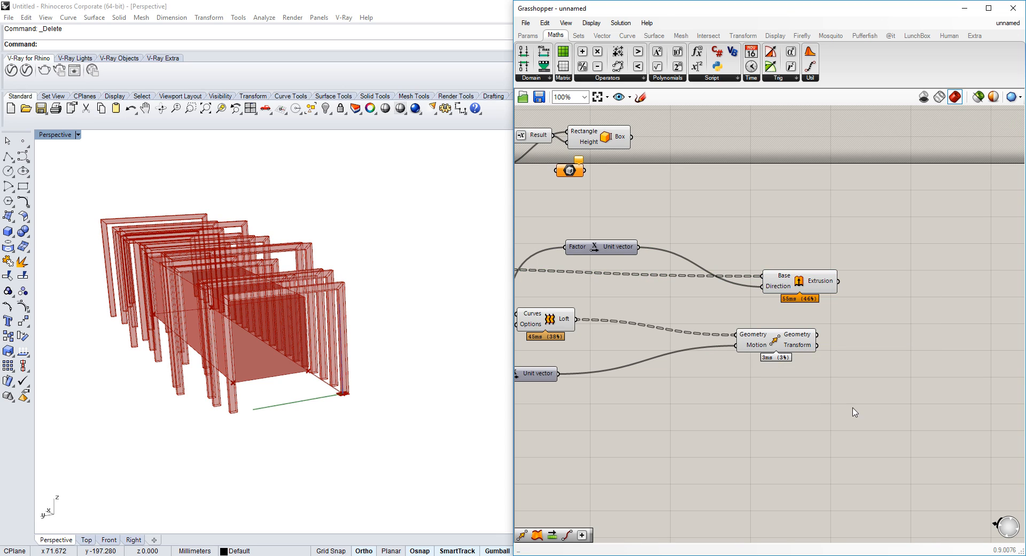
double_click(957, 330)
text(g)
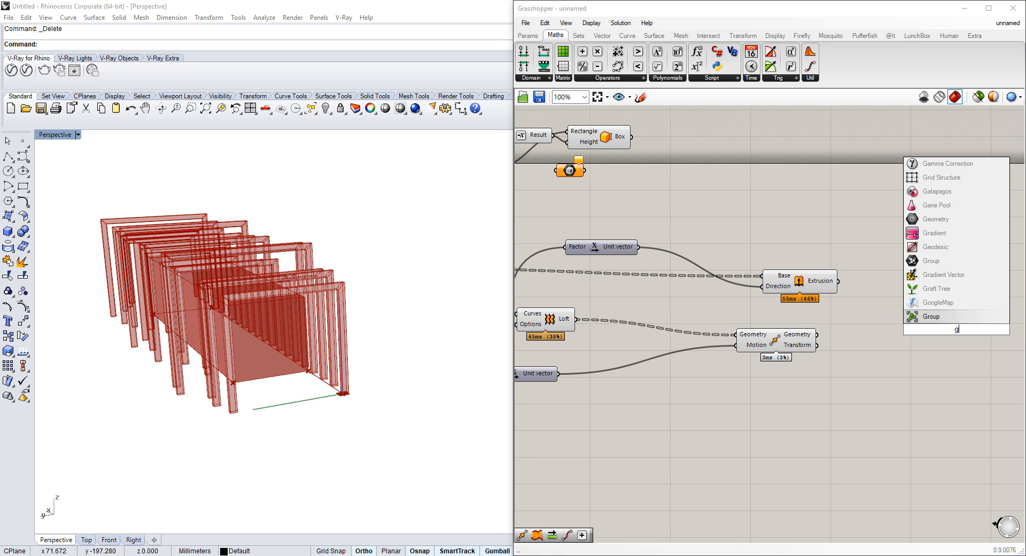
key(Return)
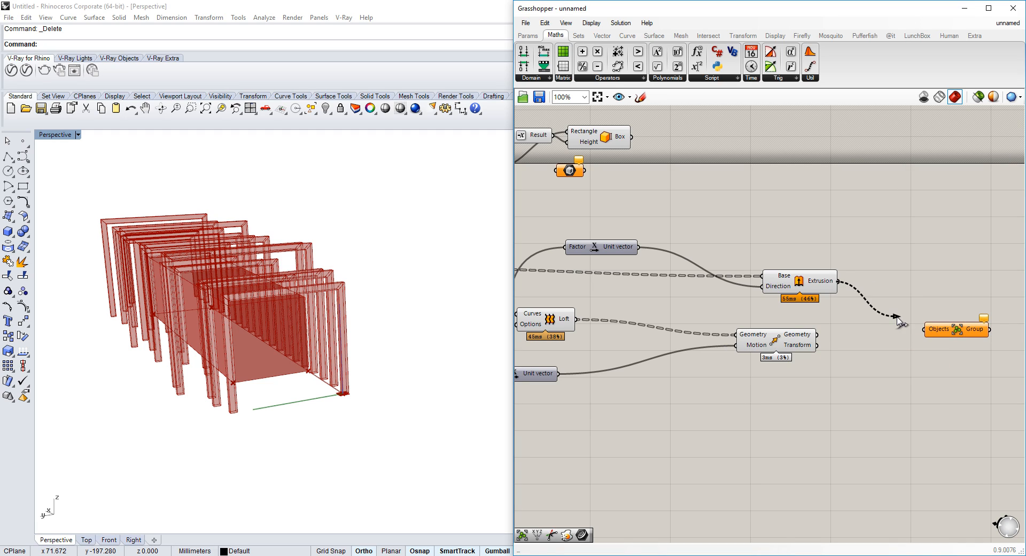
drag(898, 319, 920, 333)
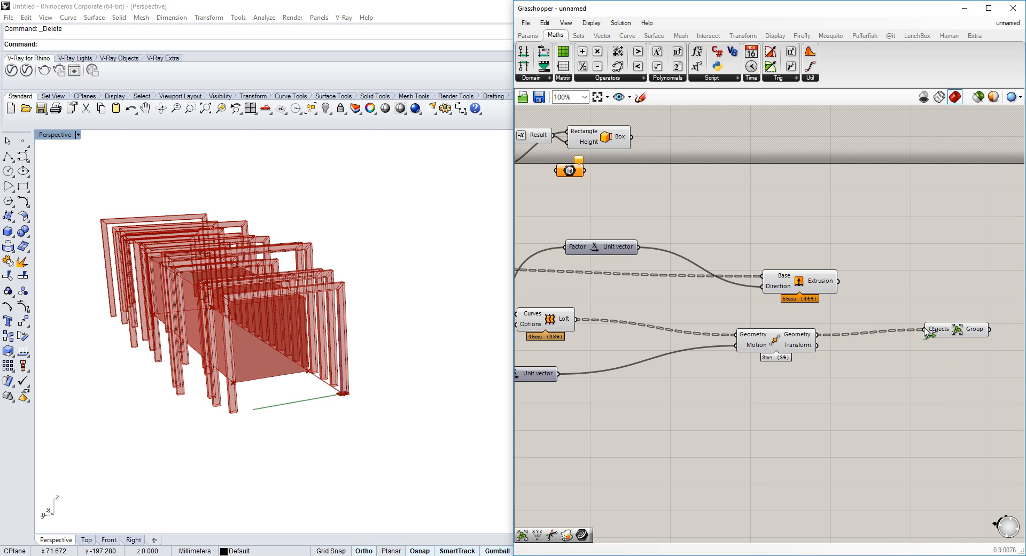
shift+drag(572, 321, 926, 331)
Navigate the canvas to the series sliders and review the pavilion in the viewport
scroll(851, 241, down, 2)
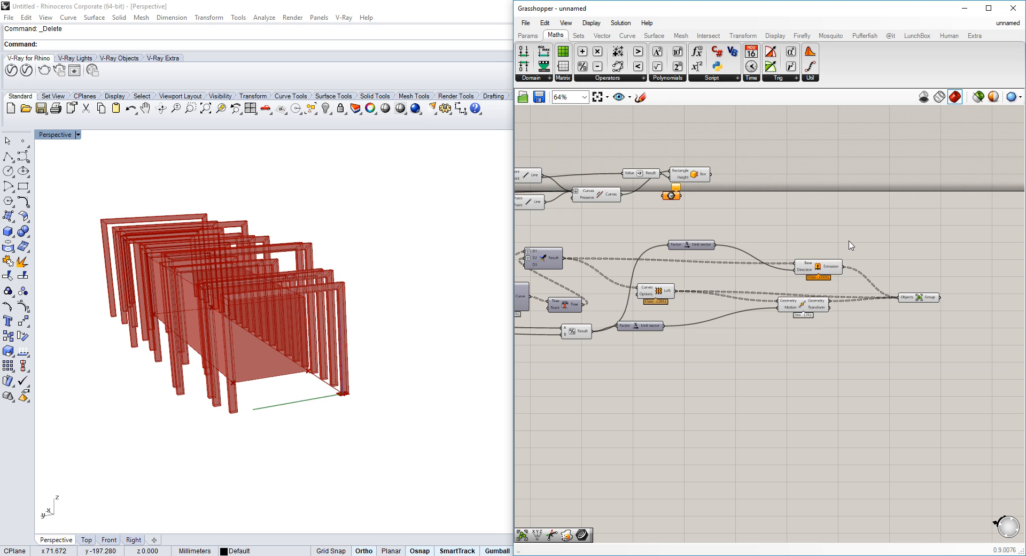
drag(850, 241, 566, 344)
middle_click(659, 291)
click(694, 261)
click(596, 150)
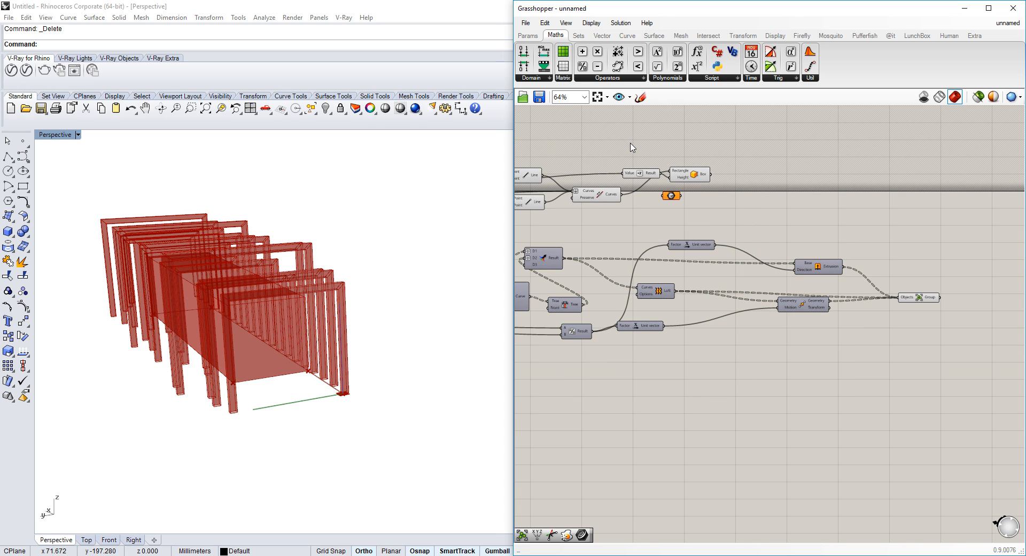
scroll(630, 142, down, 5)
drag(630, 142, 436, 210)
middle_click(594, 160)
click(629, 128)
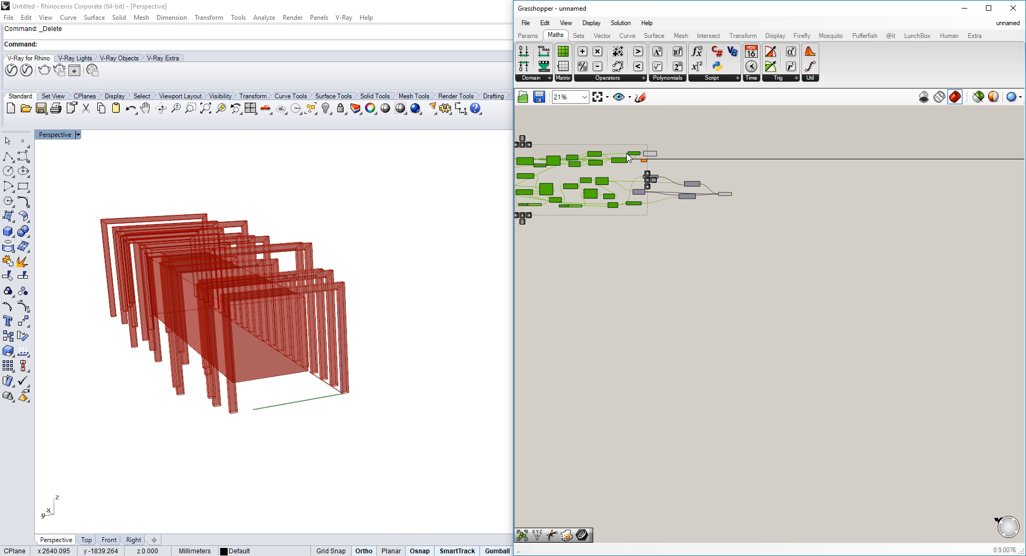
click(551, 235)
right_drag(551, 235, 685, 230)
scroll(620, 197, up, 6)
right_drag(619, 197, 805, 214)
right_drag(307, 268, 372, 302)
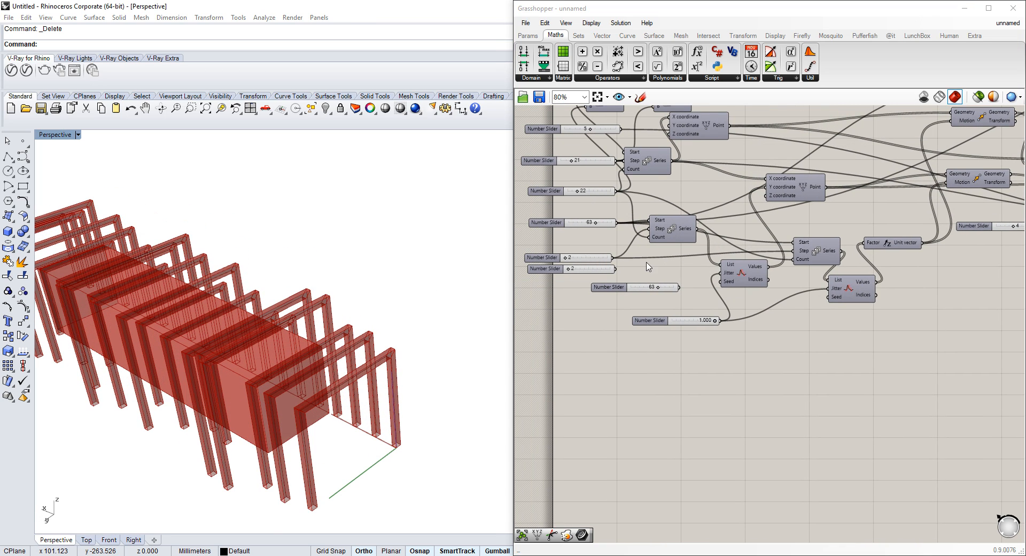
Set the second series slider to 35
right_drag(575, 267, 625, 267)
scroll(625, 267, up, 3)
right_drag(655, 197, 659, 269)
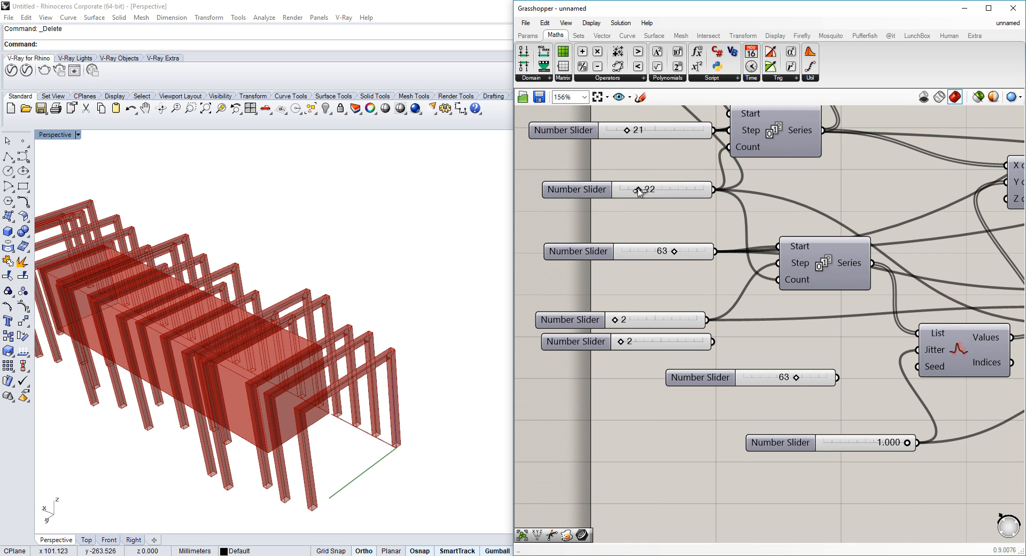
drag(649, 193, 651, 191)
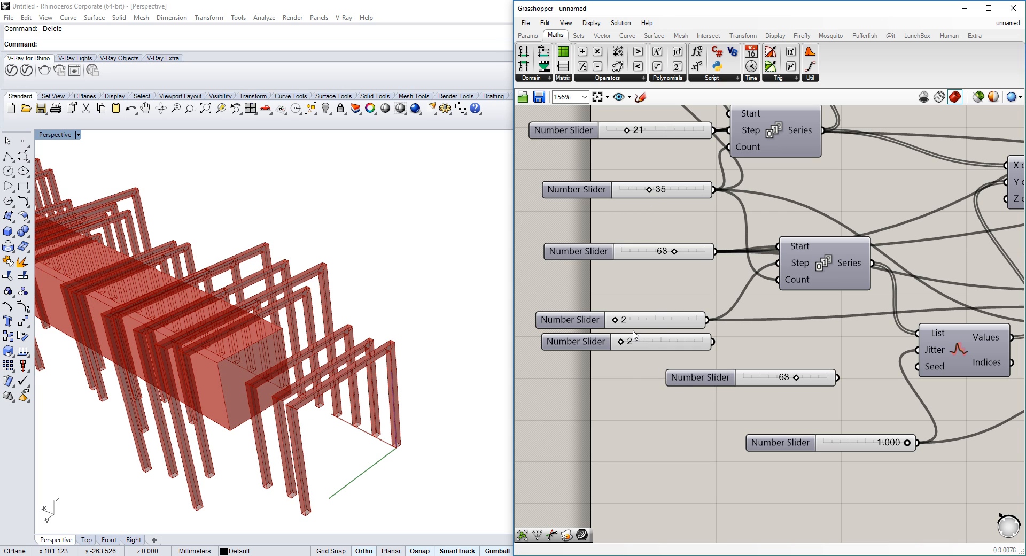
Set the slider beneath the 63 slider to 3
scroll(733, 303, down, 2)
right_drag(760, 304, 733, 309)
scroll(620, 322, up, 2)
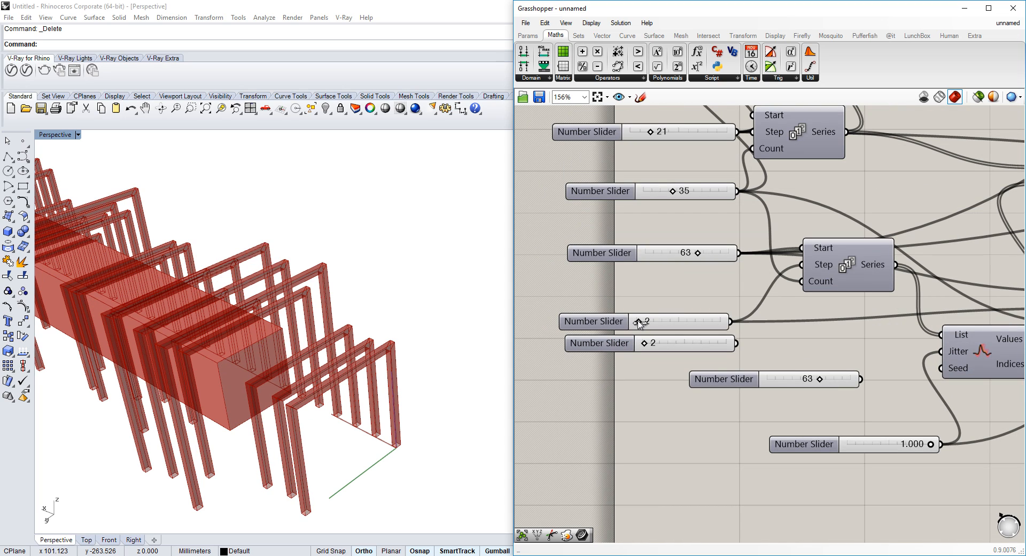
drag(643, 321, 645, 322)
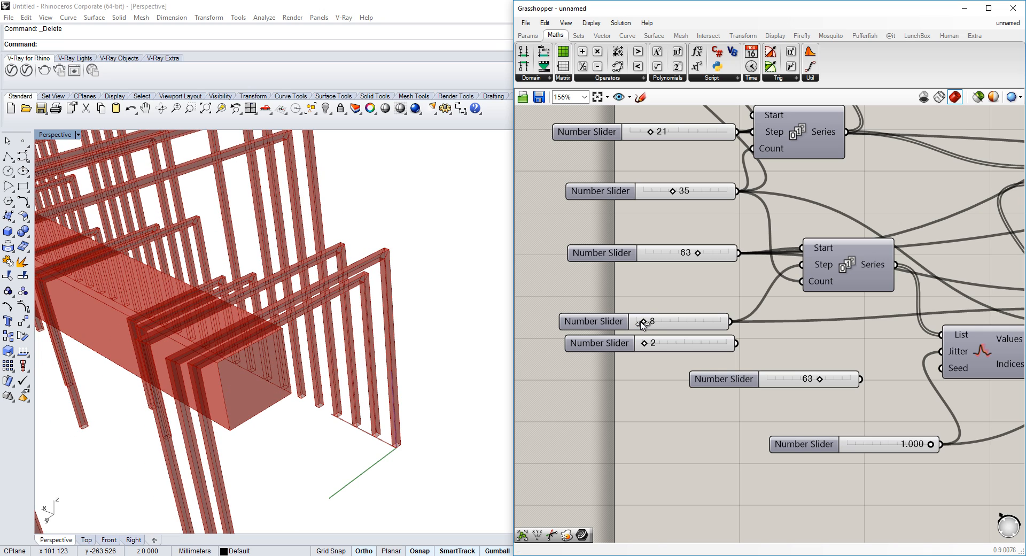
drag(642, 324, 642, 324)
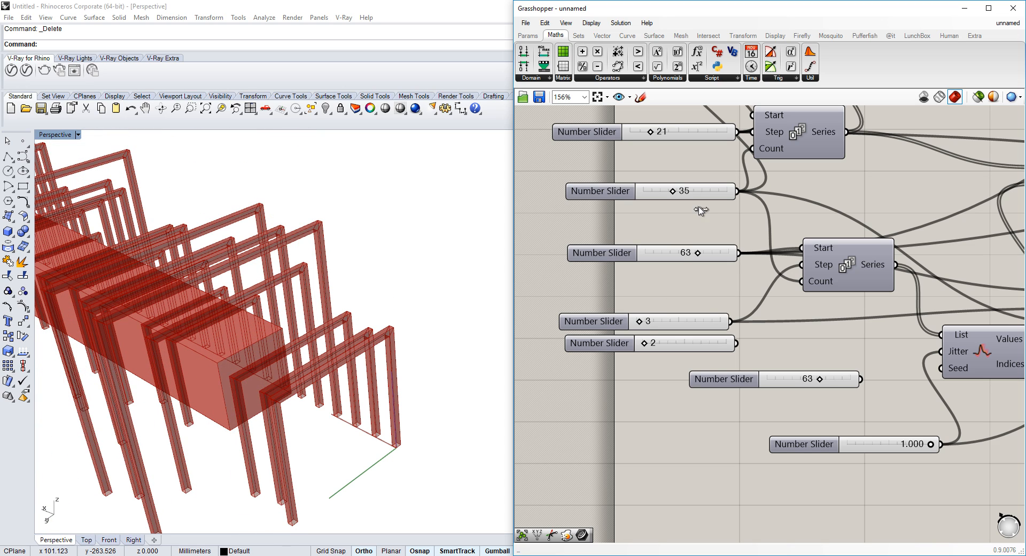
Tweak the slider beside the Line component and set the second series slider to 58
scroll(700, 211, down, 5)
scroll(901, 225, up, 6)
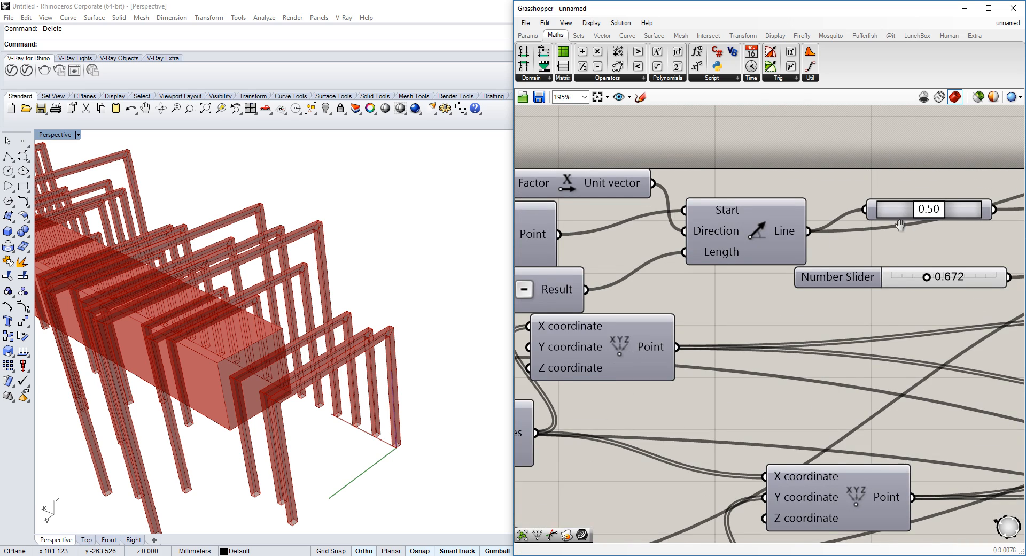
right_drag(900, 225, 881, 224)
drag(920, 211, 908, 211)
scroll(282, 316, down, 5)
right_drag(301, 296, 295, 304)
right_drag(612, 330, 855, 176)
scroll(855, 176, down, 4)
scroll(733, 249, up, 4)
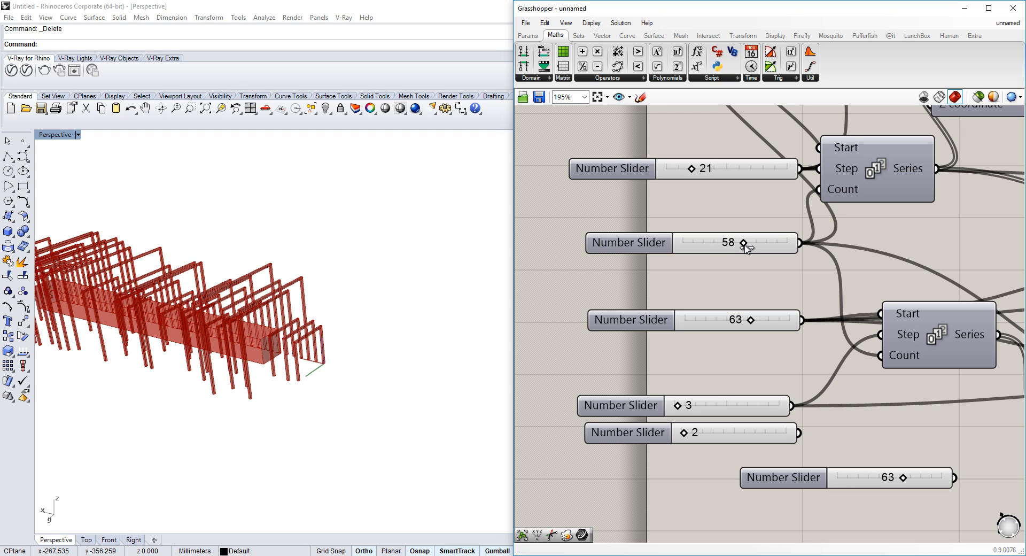
Set the first series slider to 11
scroll(330, 353, down, 5)
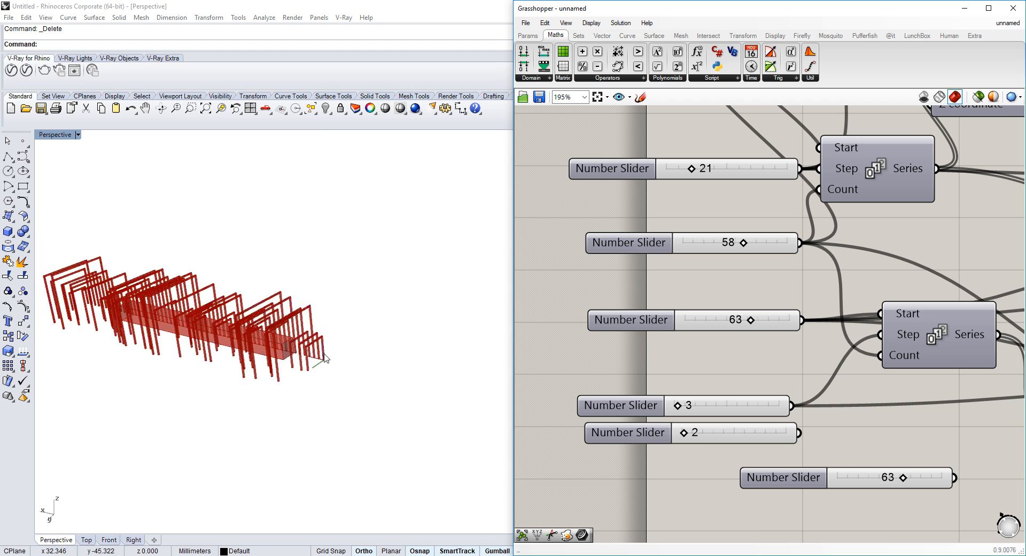
right_drag(318, 347, 265, 332)
scroll(251, 289, up, 5)
right_drag(251, 289, 342, 291)
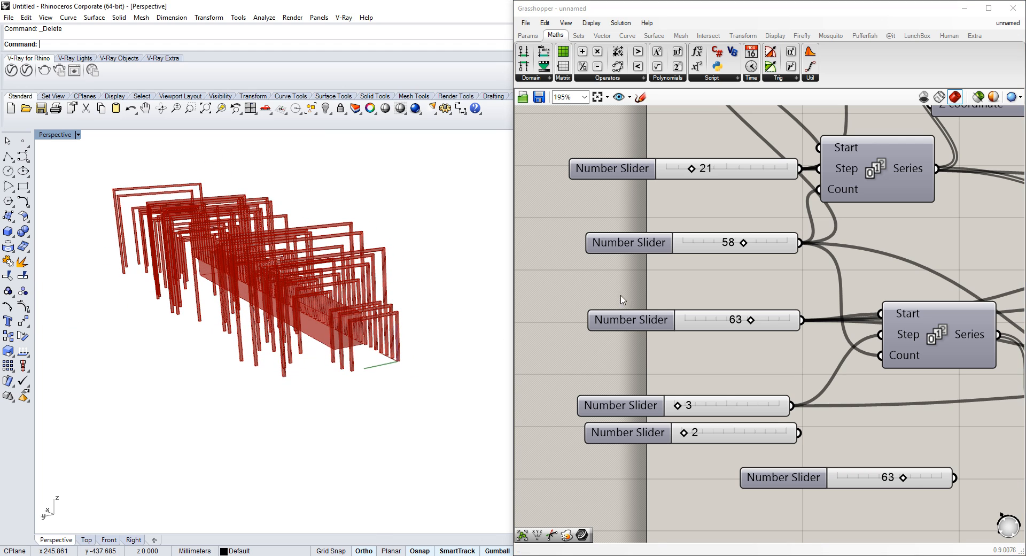
drag(786, 246, 719, 258)
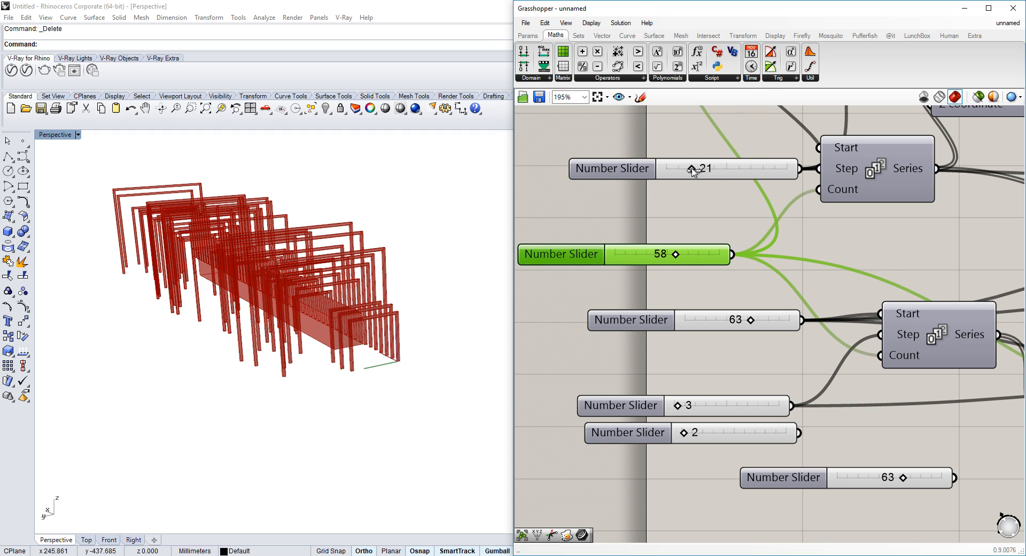
drag(686, 172, 686, 169)
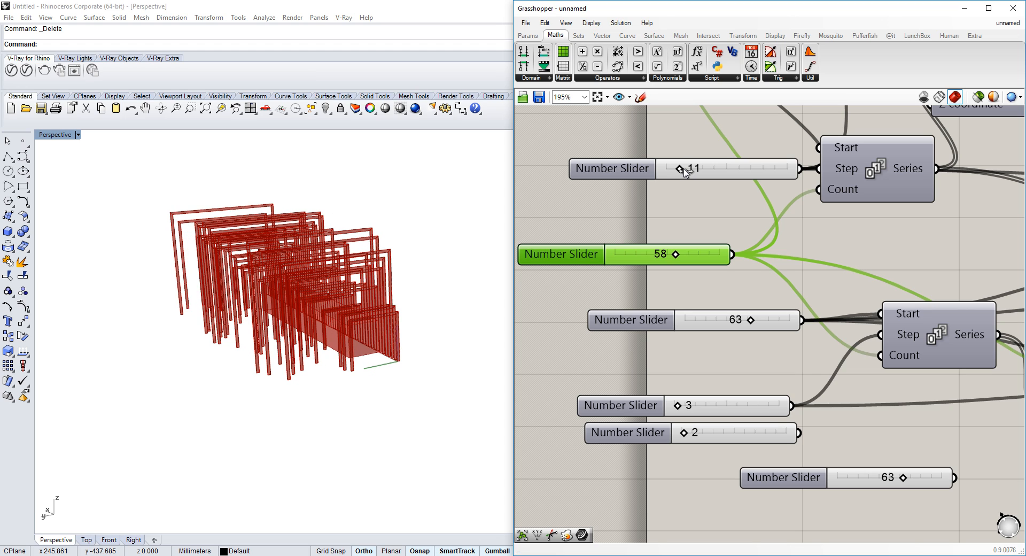
Bake the Group component's geometry into Rhino
right_drag(229, 396, 293, 332)
scroll(277, 297, down, 5)
scroll(267, 289, up, 9)
scroll(306, 344, down, 5)
scroll(802, 288, down, 6)
right_drag(951, 275, 614, 289)
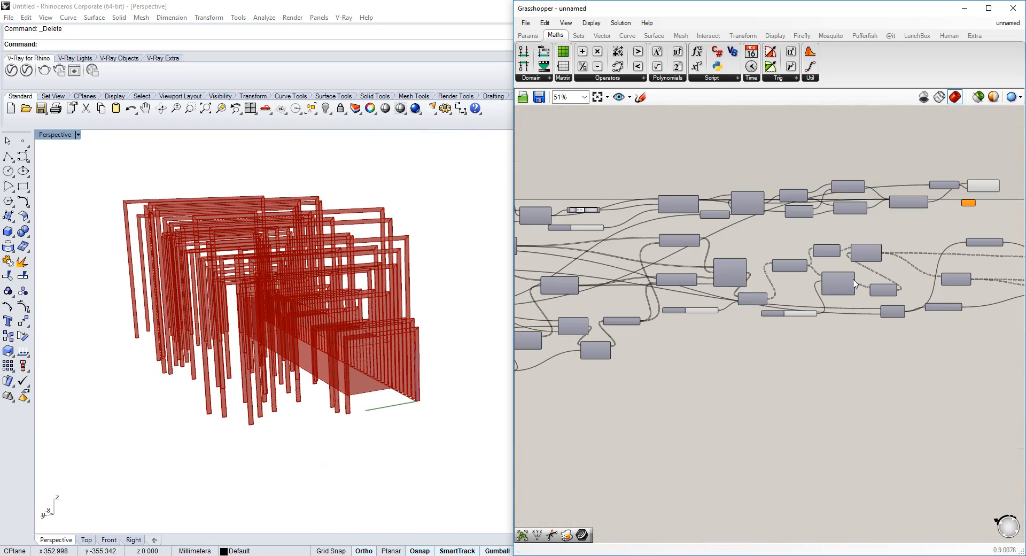
right_drag(1010, 262, 820, 252)
scroll(822, 254, up, 6)
click(1002, 338)
middle_click(1002, 338)
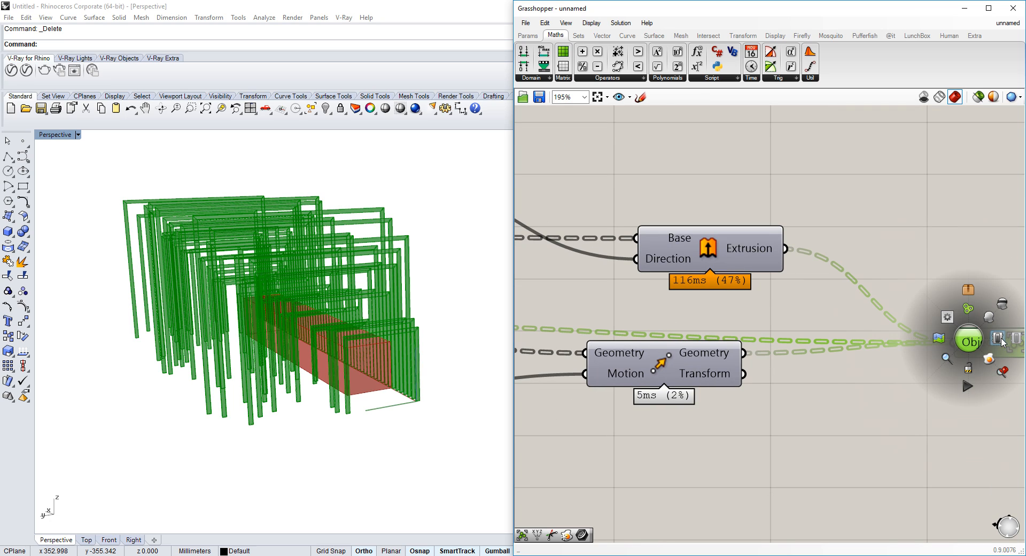
click(989, 355)
Bake the Box component's geometry into Rhino
scroll(833, 270, down, 4)
click(629, 153)
middle_click(624, 160)
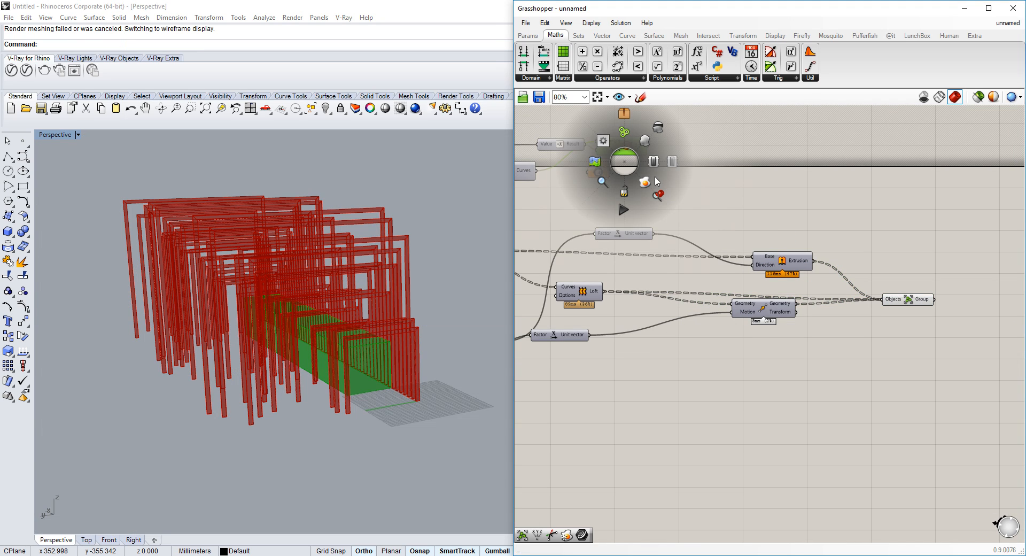
click(645, 182)
Switch the Perspective viewport to a rendered display mode
click(77, 134)
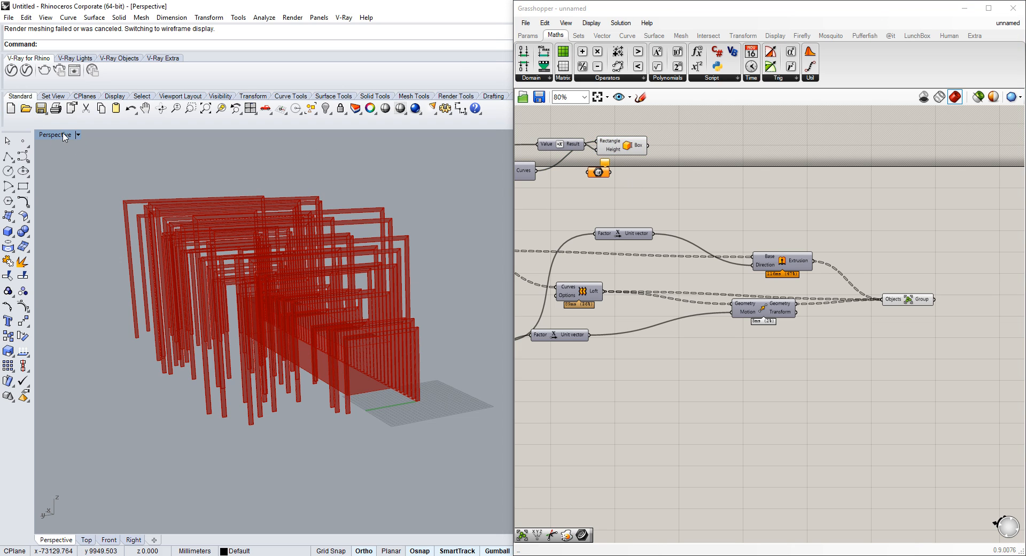
click(88, 244)
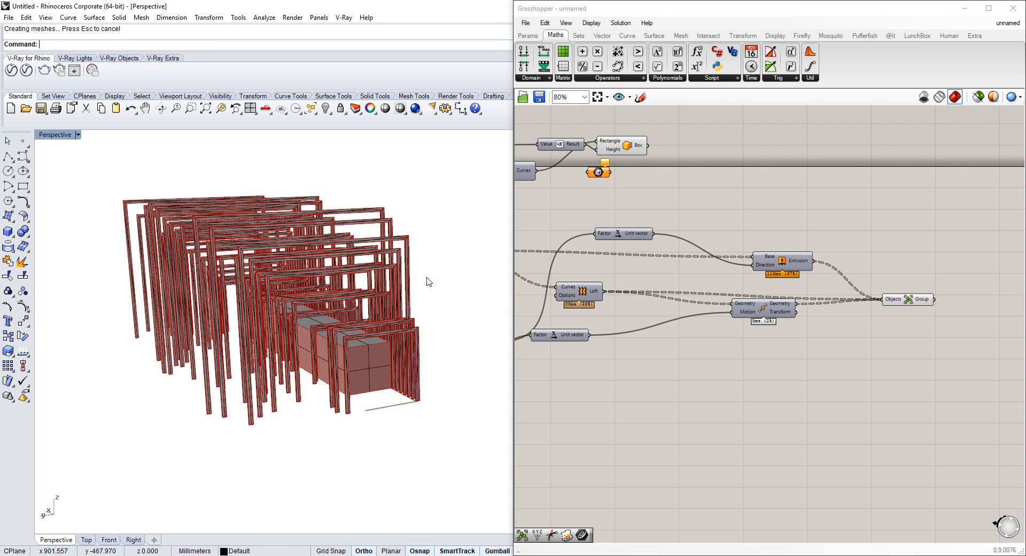
right_drag(389, 284, 368, 274)
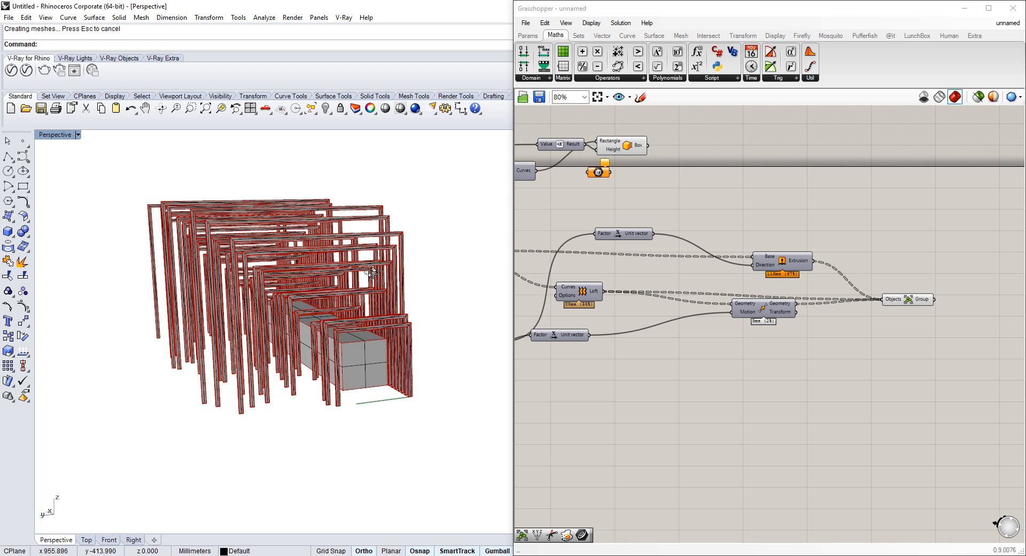
Open the V-Ray Asset Editor
double_click(7, 61)
click(11, 70)
click(442, 124)
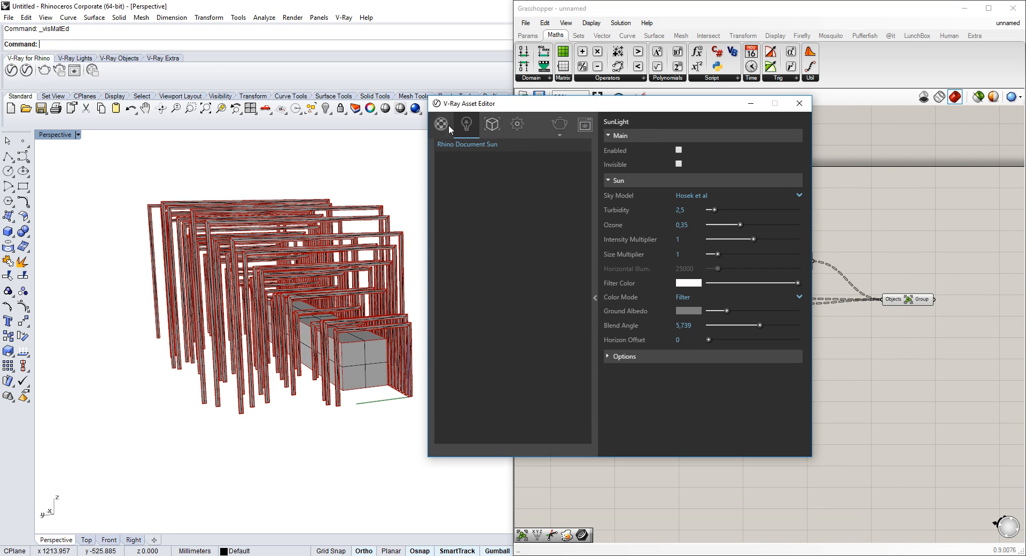
Select the baked geometry in the viewport and undo the Grasshopper bake
click(353, 248)
right_drag(352, 251, 329, 225)
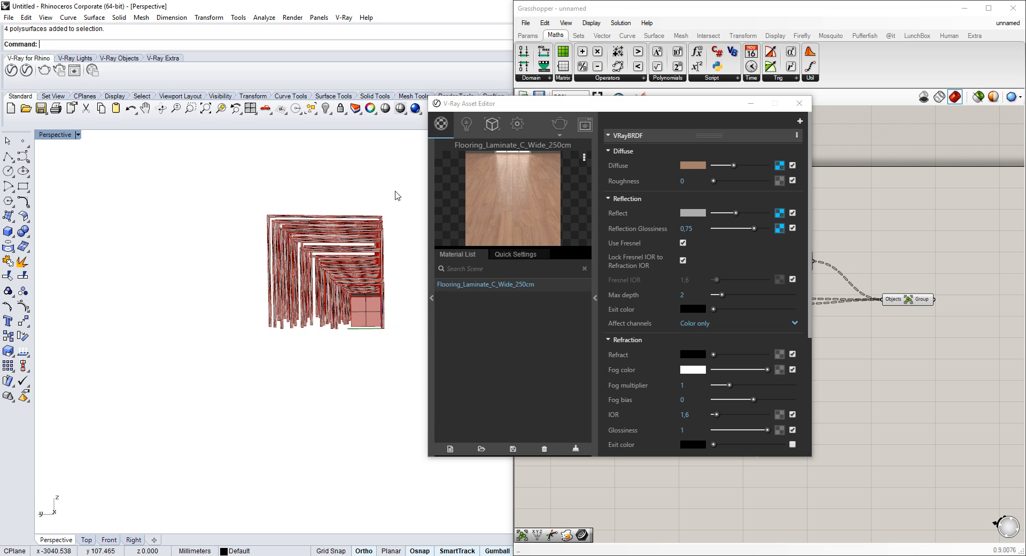
drag(285, 257, 278, 274)
scroll(323, 330, up, 4)
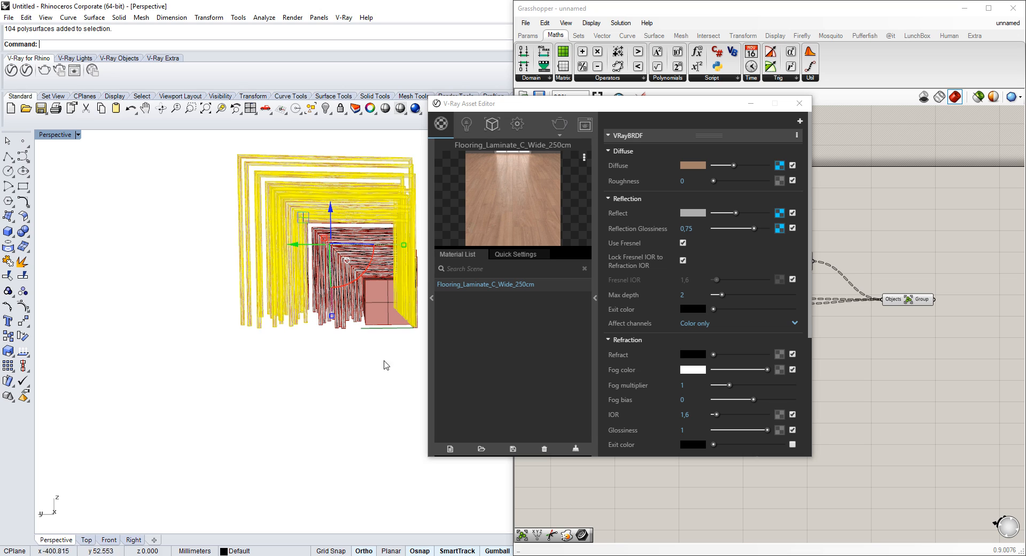
click(374, 349)
right_drag(372, 350, 352, 353)
key(ctrl+z)
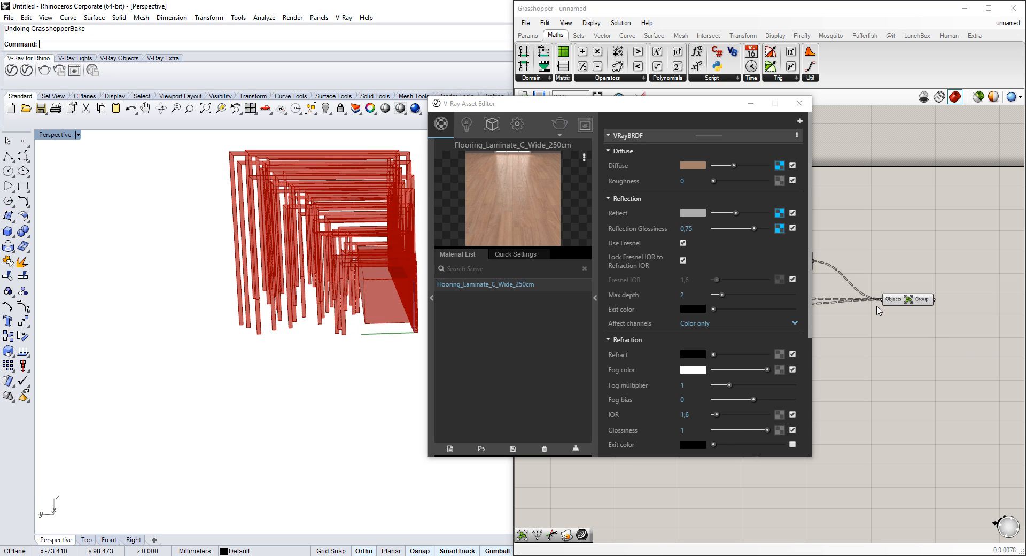
Flatten the Group's Objects input and bake the group again
click(877, 310)
right_click(890, 300)
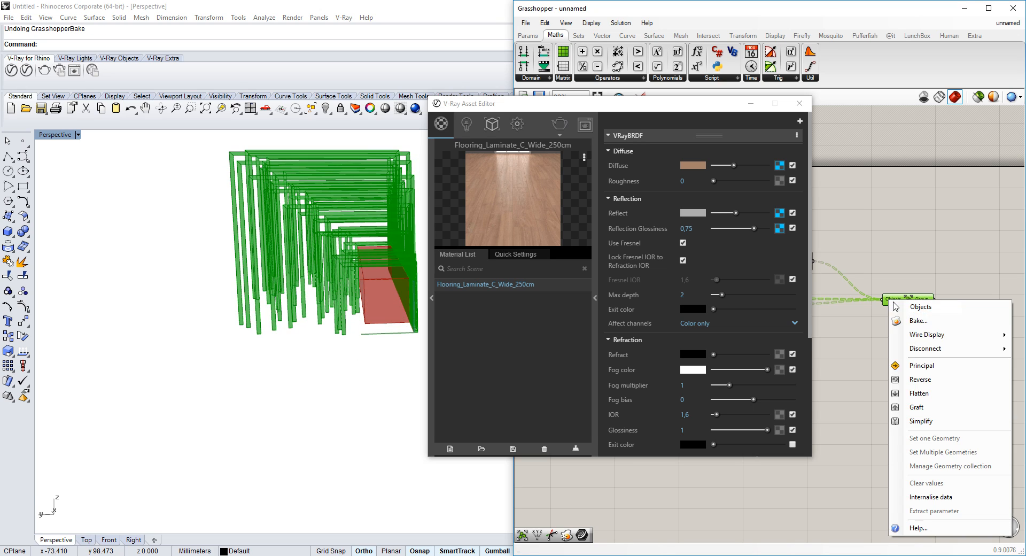
click(920, 395)
middle_click(917, 305)
click(935, 332)
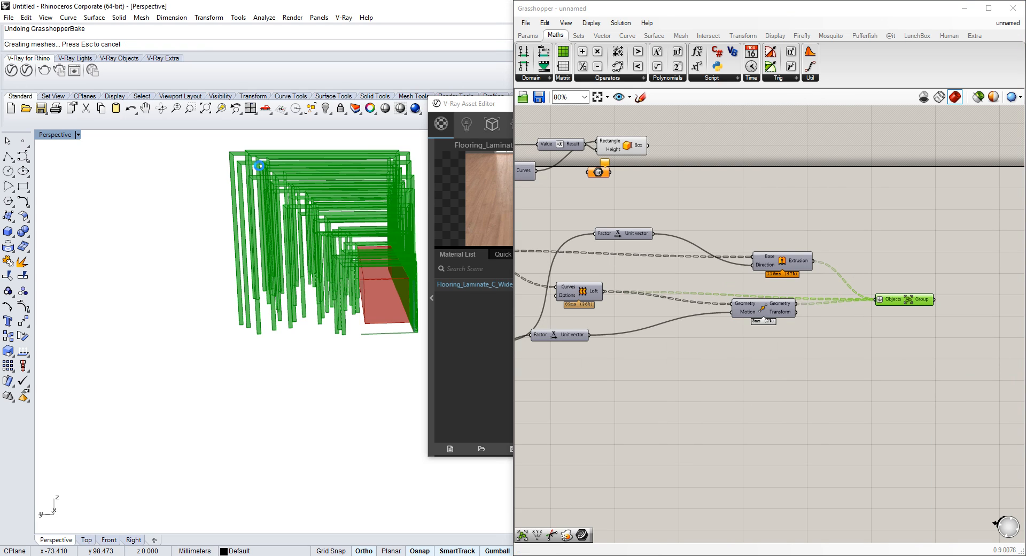
Select the baked frames and apply the Flooring_Laminate_C_Wide_250cm material to them
click(285, 209)
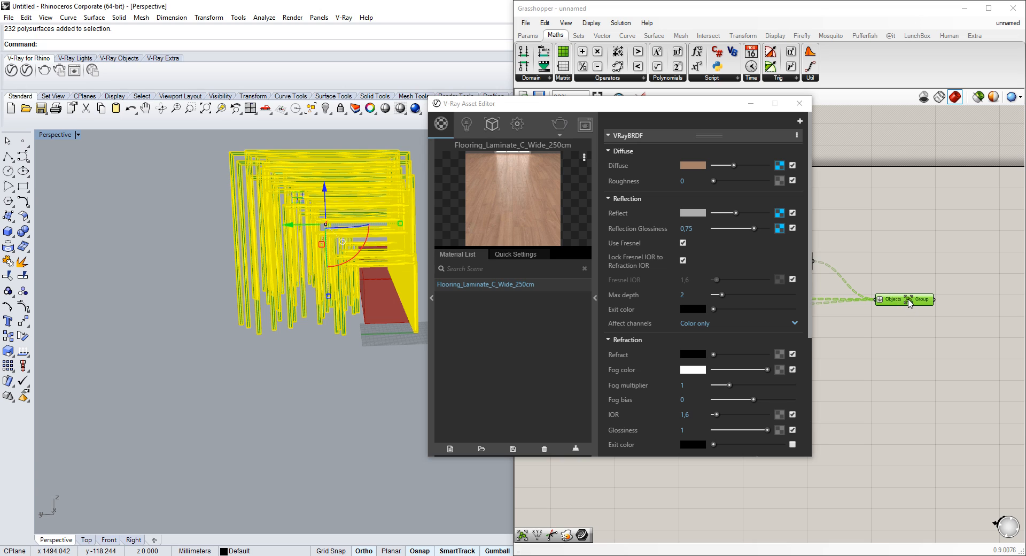
right_drag(210, 317, 268, 249)
click(268, 249)
click(268, 249)
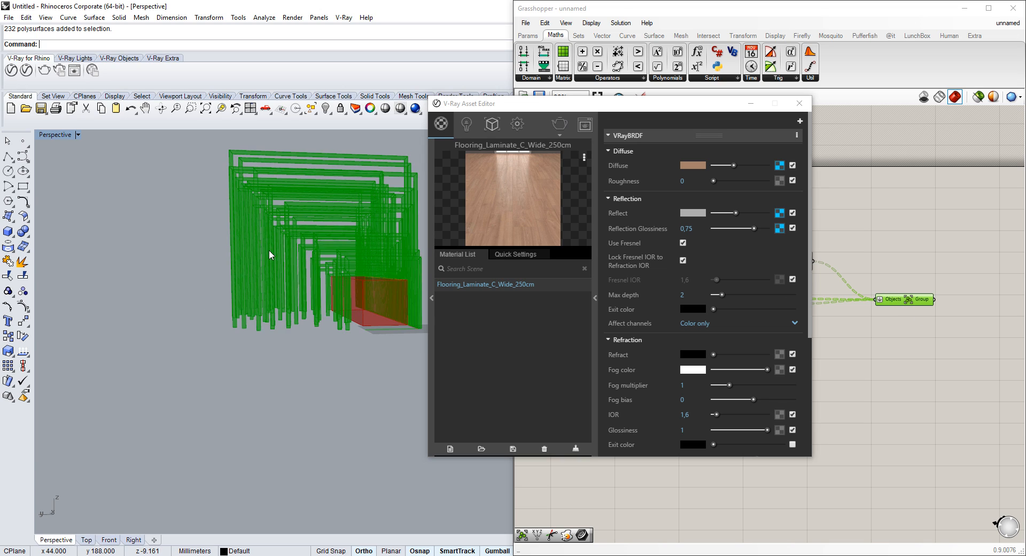
click(525, 285)
right_click(485, 286)
click(511, 308)
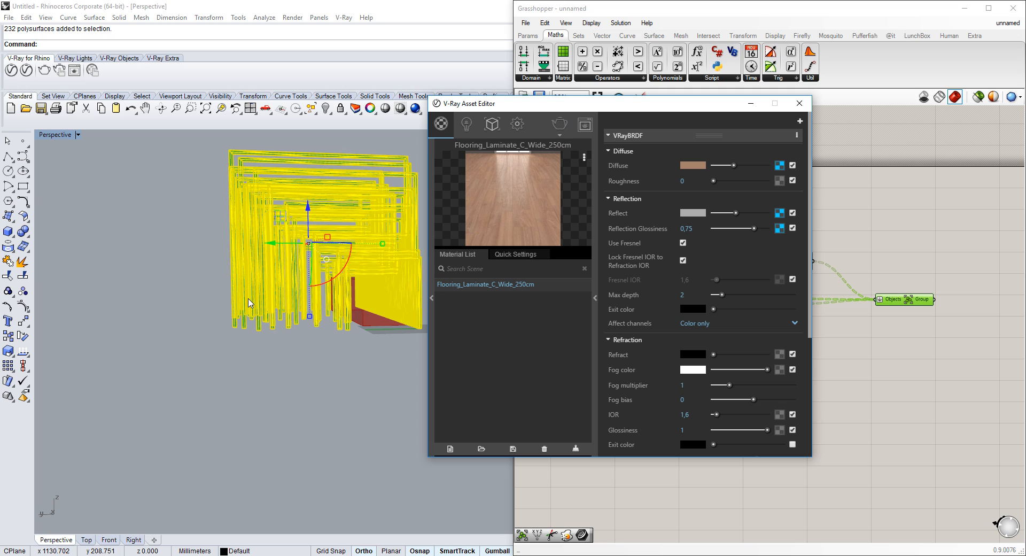
scroll(258, 346, up, 2)
shift+right_drag(251, 306, 260, 342)
scroll(258, 342, up, 2)
key(Escape)
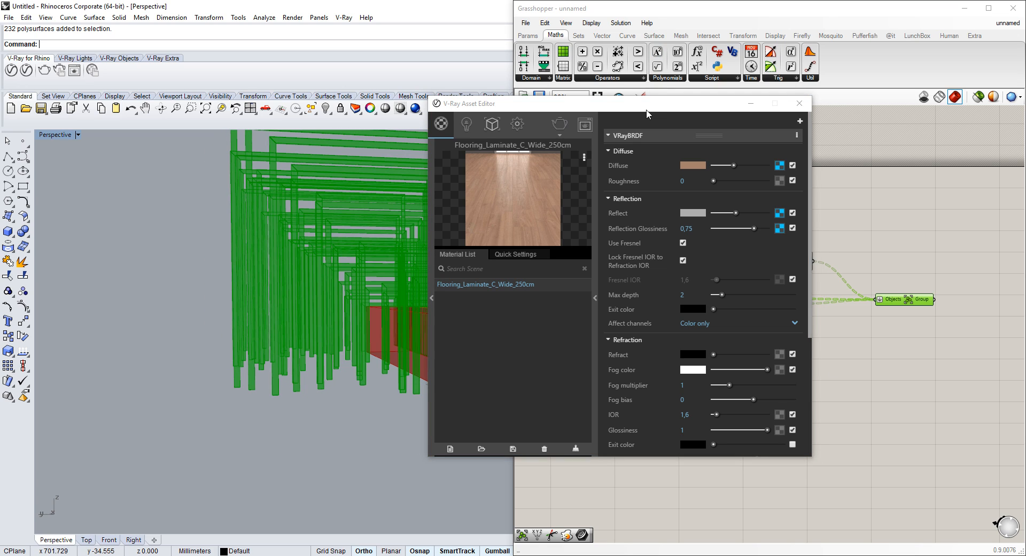
Bake the Grasshopper Box volume into Rhino with default attributes
drag(644, 107, 669, 254)
click(610, 146)
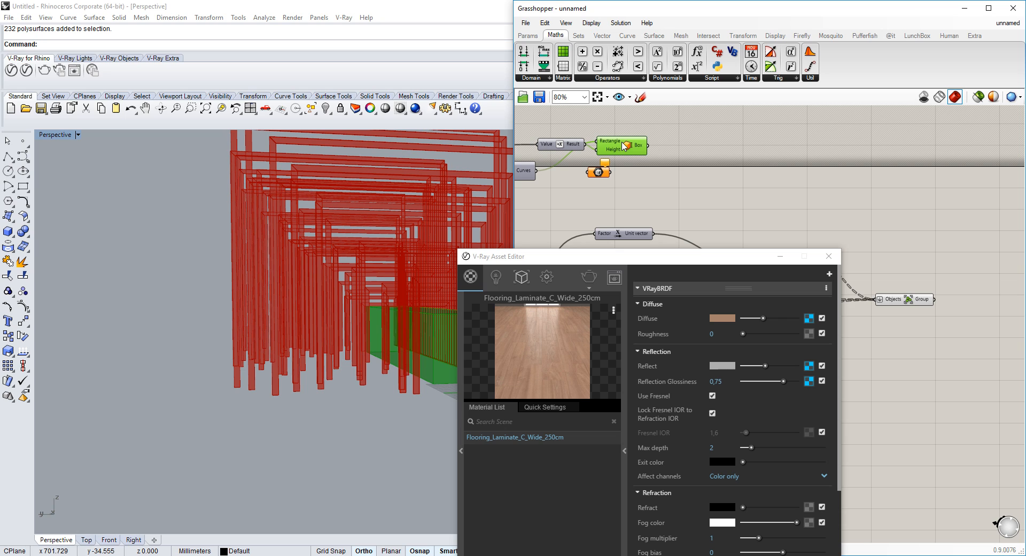
right_click(622, 144)
click(667, 197)
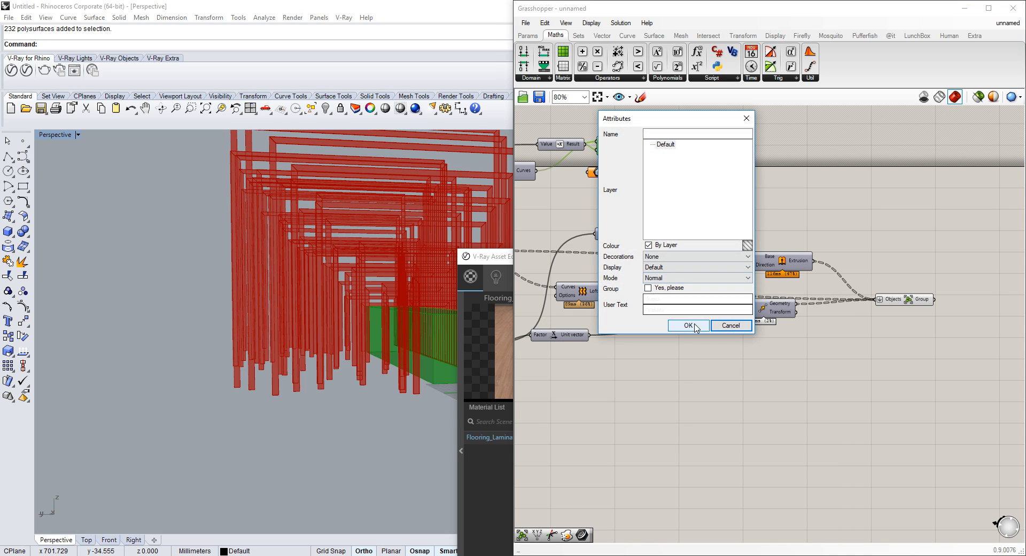
click(689, 325)
Add a V-Ray Infinite Plane as the ground in the viewport
scroll(380, 334, down, 4)
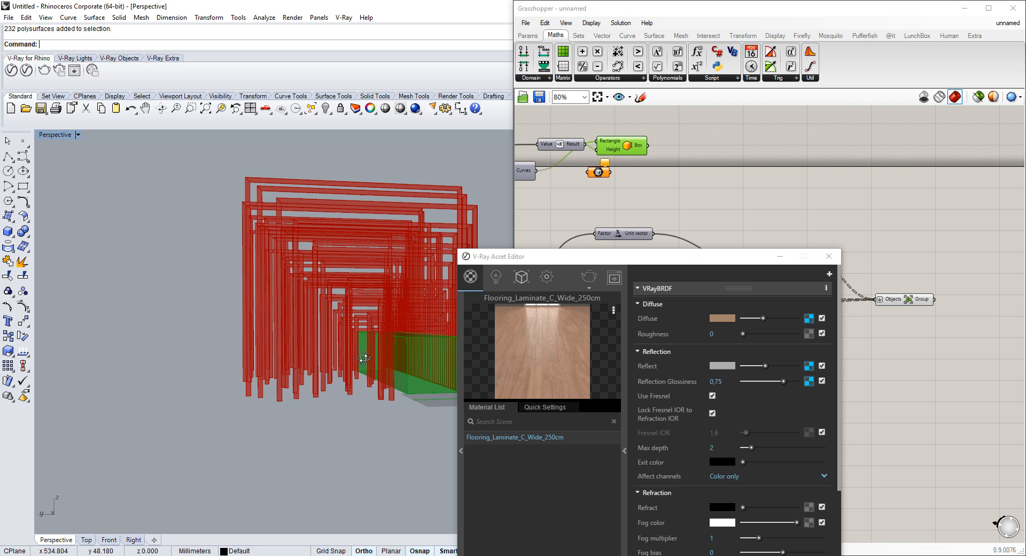
click(65, 58)
click(120, 59)
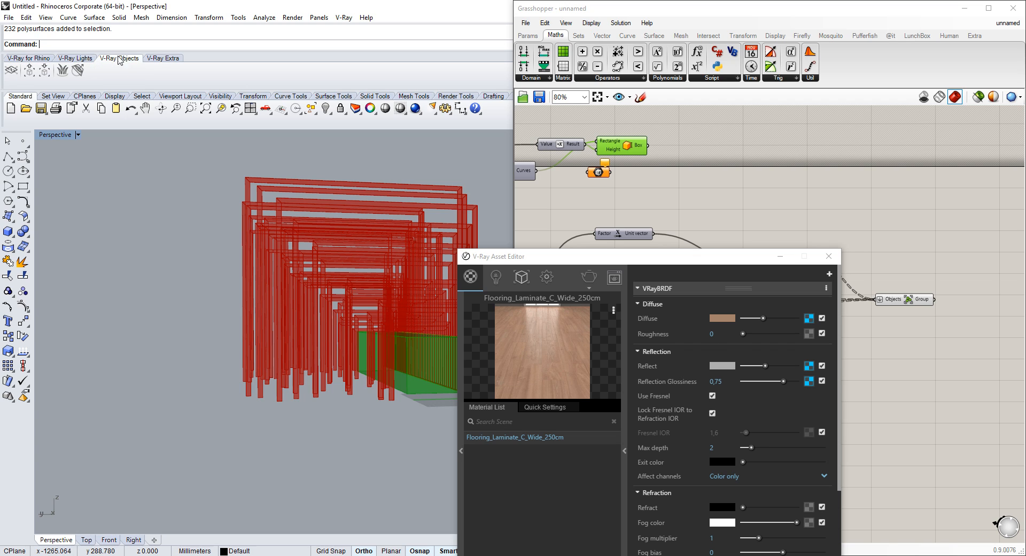
click(11, 70)
right_drag(195, 263, 196, 256)
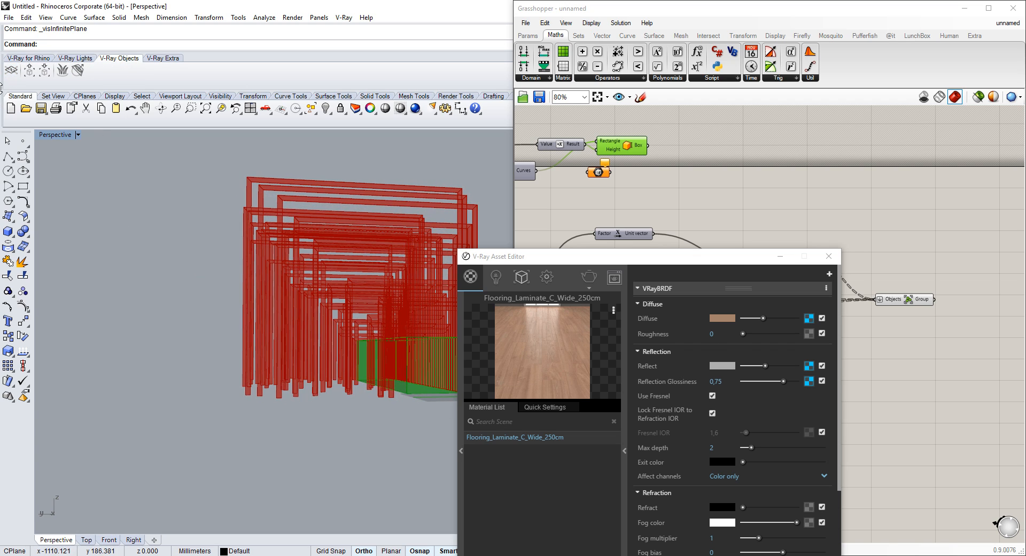
click(11, 70)
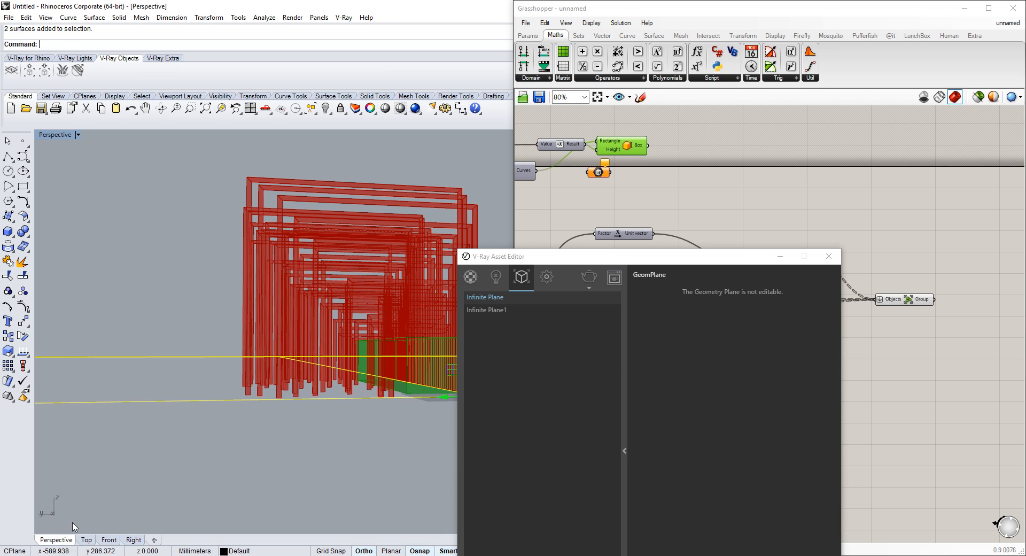
Select the duplicate infinite plane in the viewport and delete it
click(199, 349)
click(175, 363)
click(169, 351)
click(165, 358)
click(165, 358)
key(Delete)
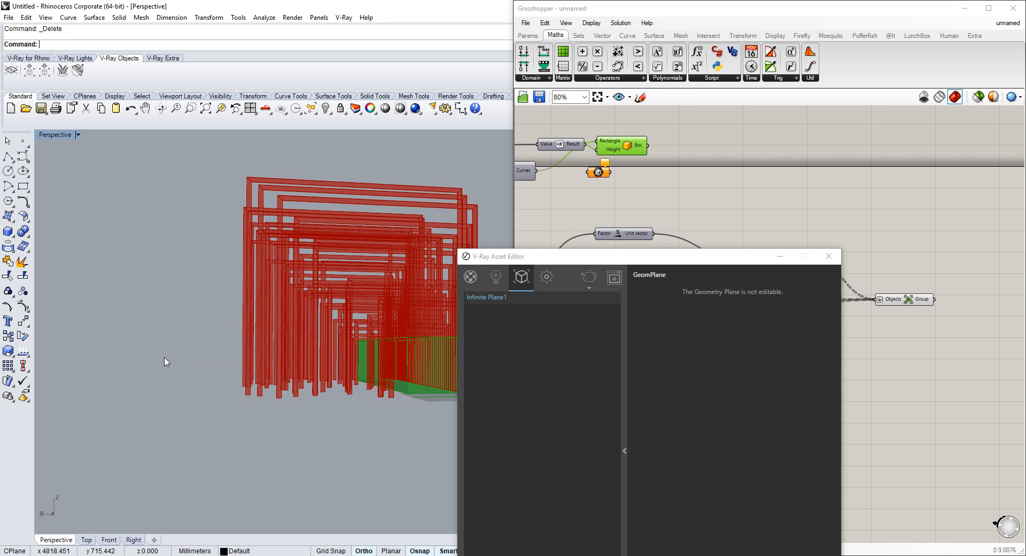
Start a V-Ray render of the perspective view from the render settings
scroll(328, 325, up, 3)
click(546, 277)
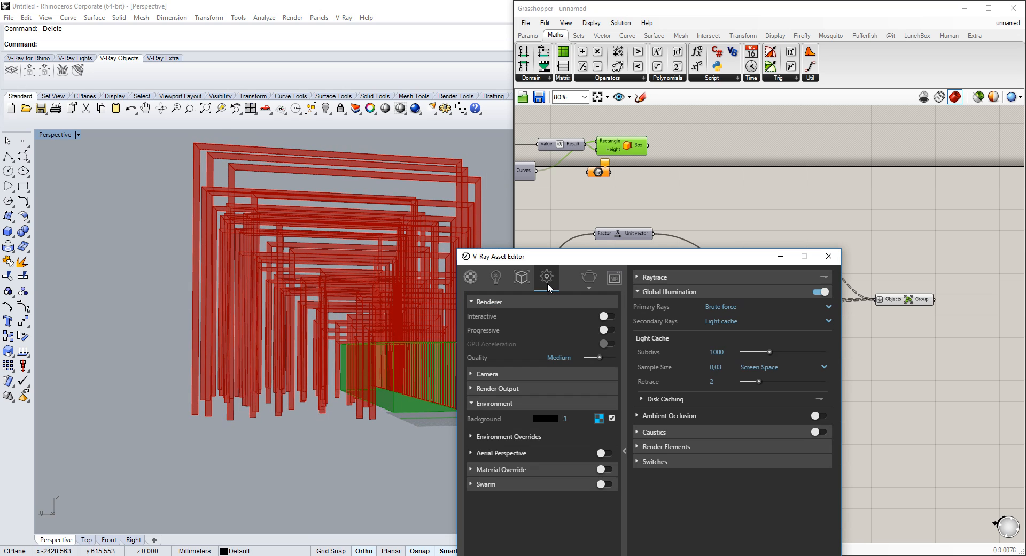
click(588, 276)
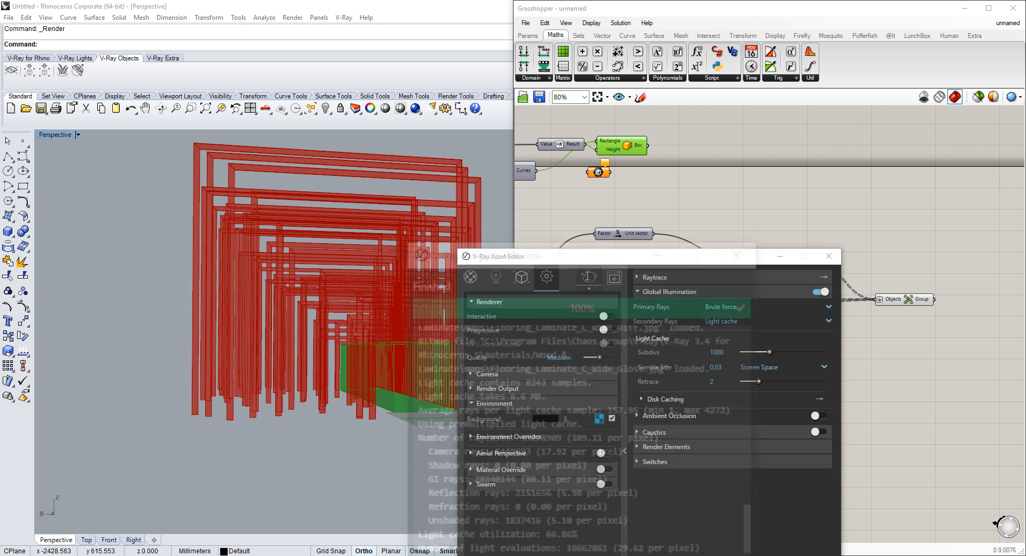
Inspect the rendered pavilion in the V-Ray frame buffer, zooming in and out
click(529, 261)
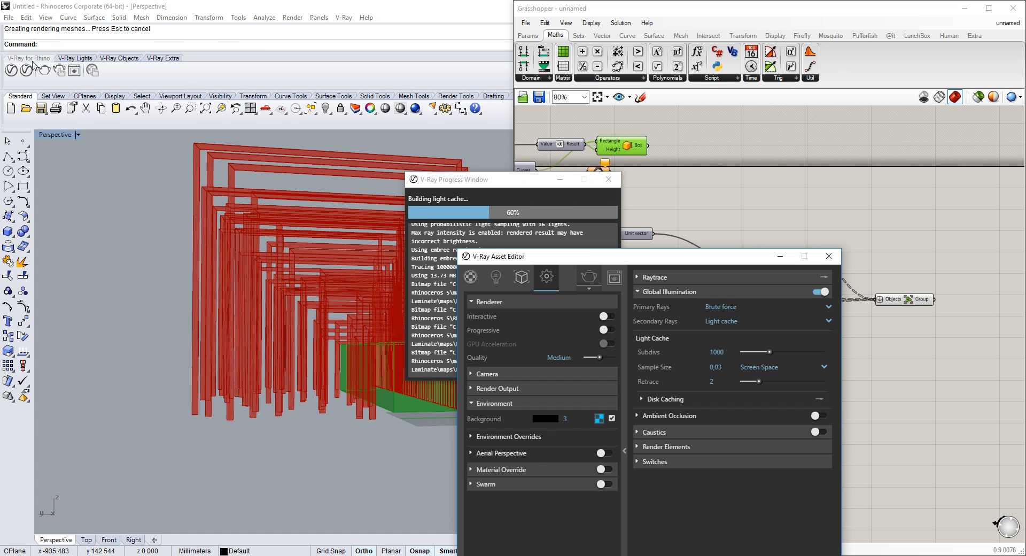
double_click(688, 295)
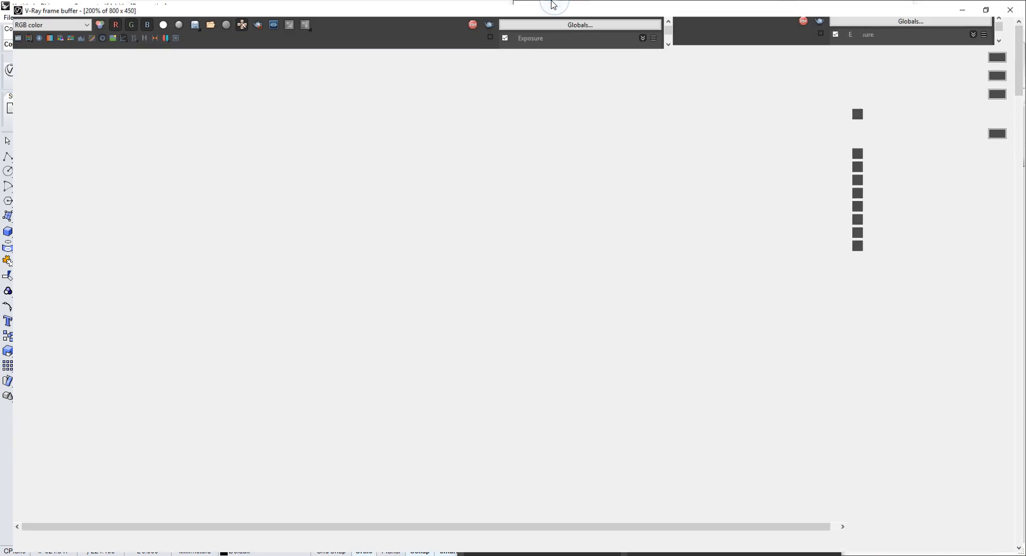
scroll(232, 235, up, 1)
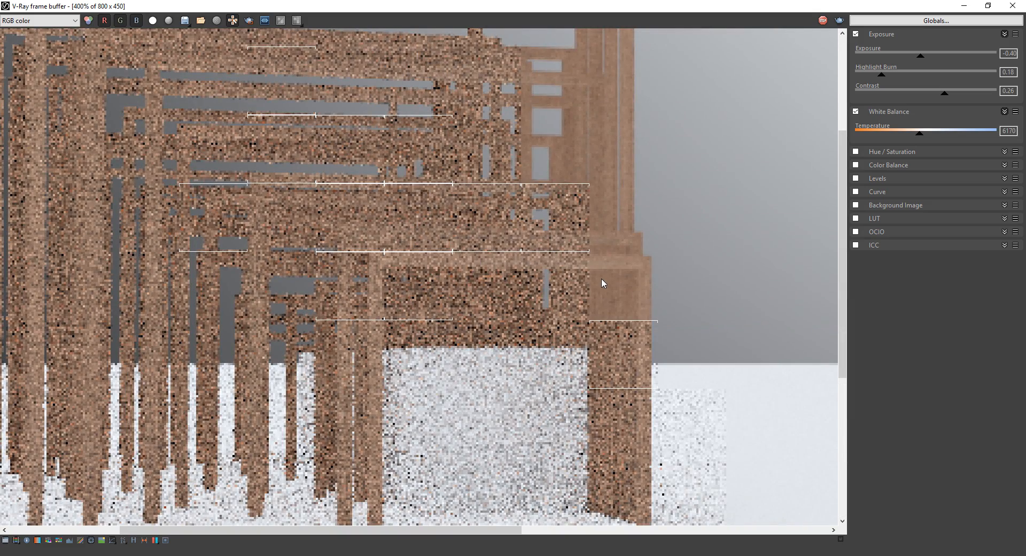
scroll(633, 282, down, 1)
scroll(242, 248, up, 1)
scroll(410, 197, down, 1)
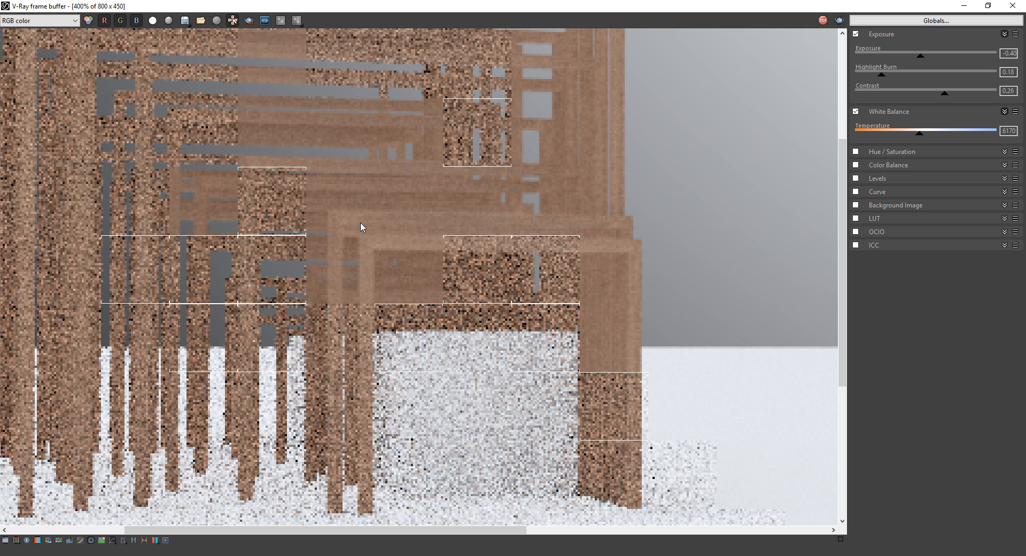
scroll(498, 297, up, 2)
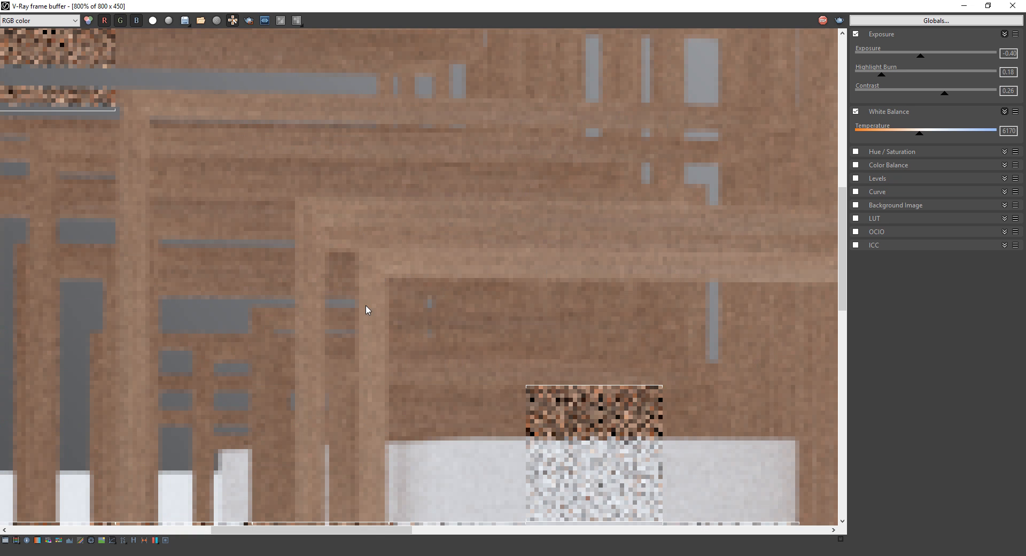
scroll(381, 403, down, 2)
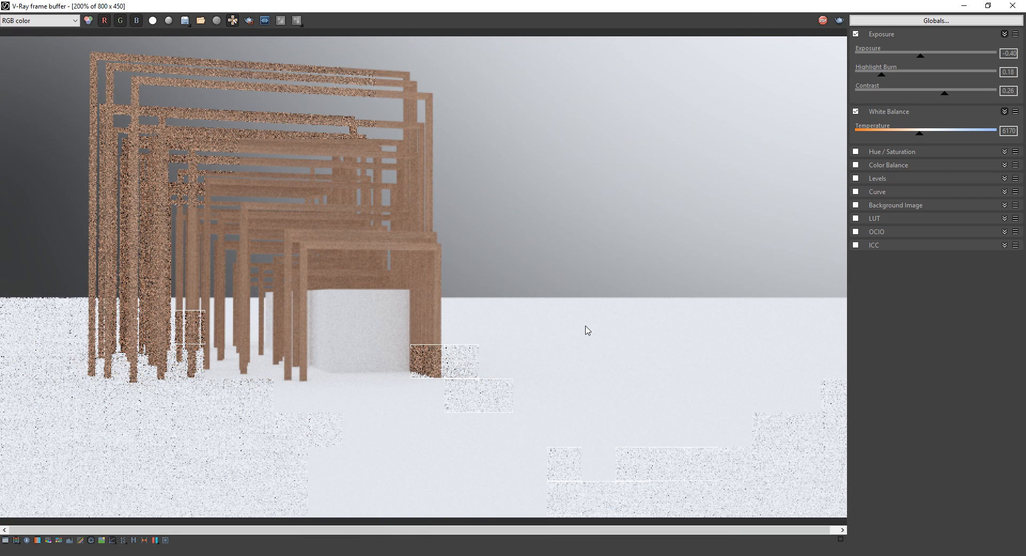
Open Visualisierung.jpg from the ISU Stegreif folder to view the reference visualization, then close it
key(alt+Tab)
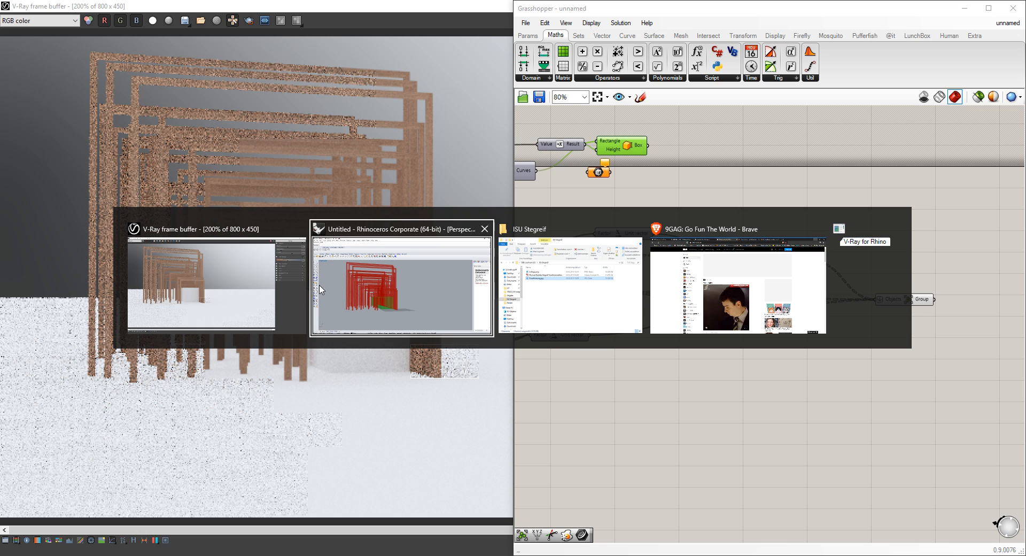
click(633, 291)
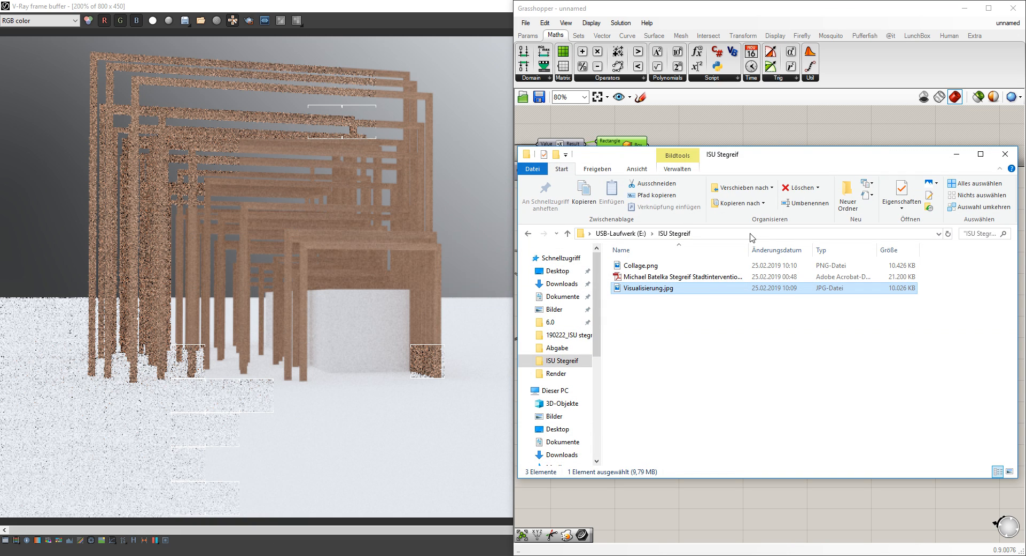
double_click(636, 289)
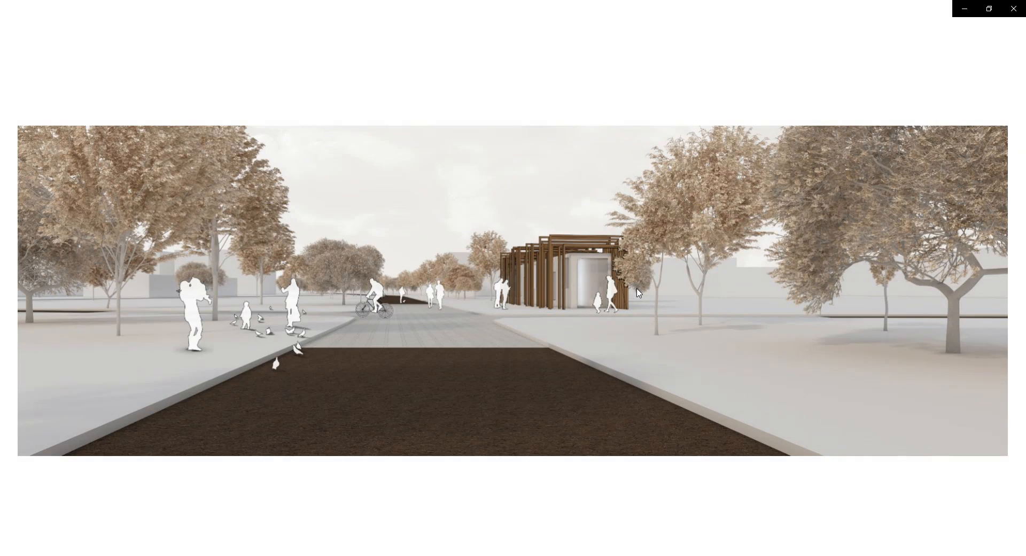
scroll(610, 279, up, 5)
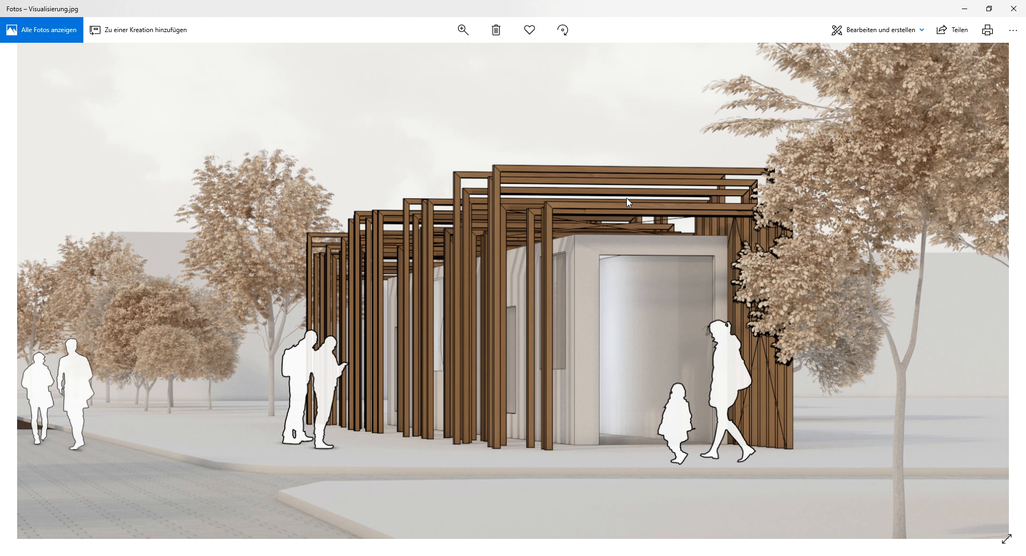
click(1014, 9)
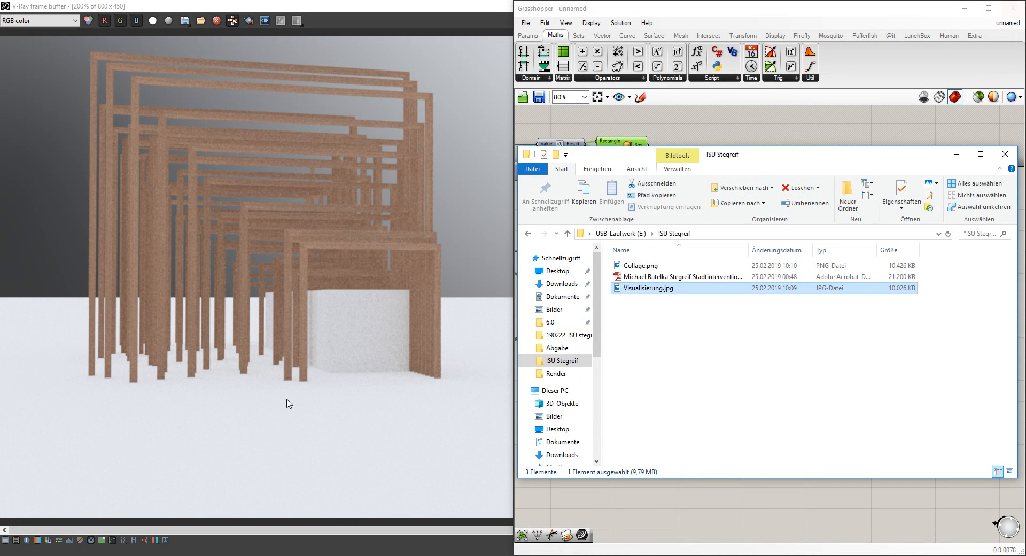
Minimize the file explorer and the V-Ray frame buffer to return to Rhino
click(957, 156)
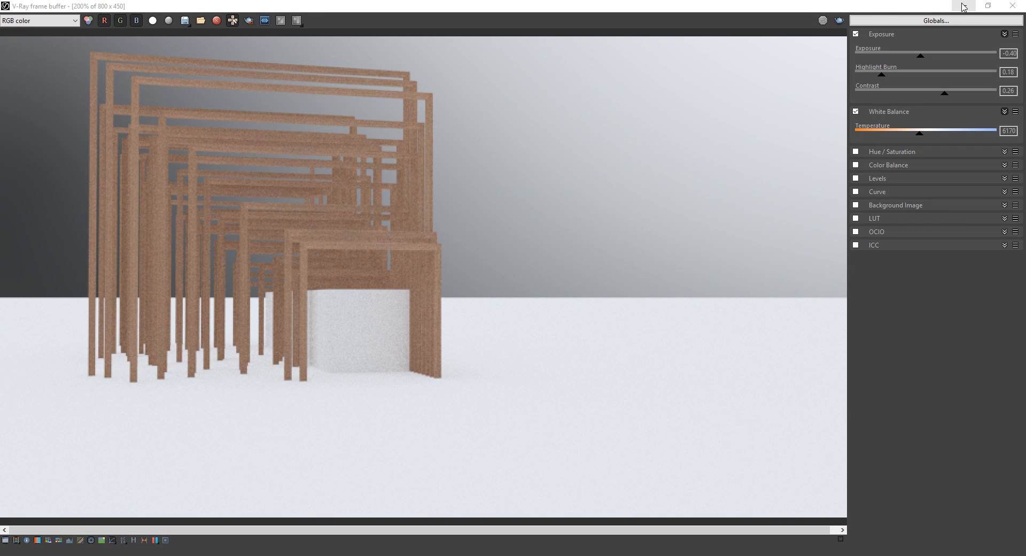
click(963, 7)
click(555, 181)
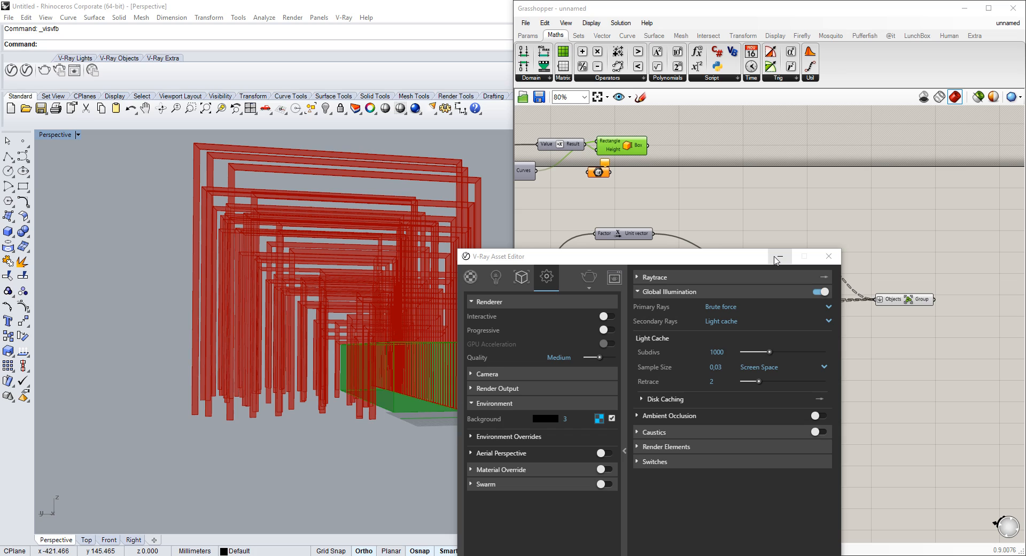